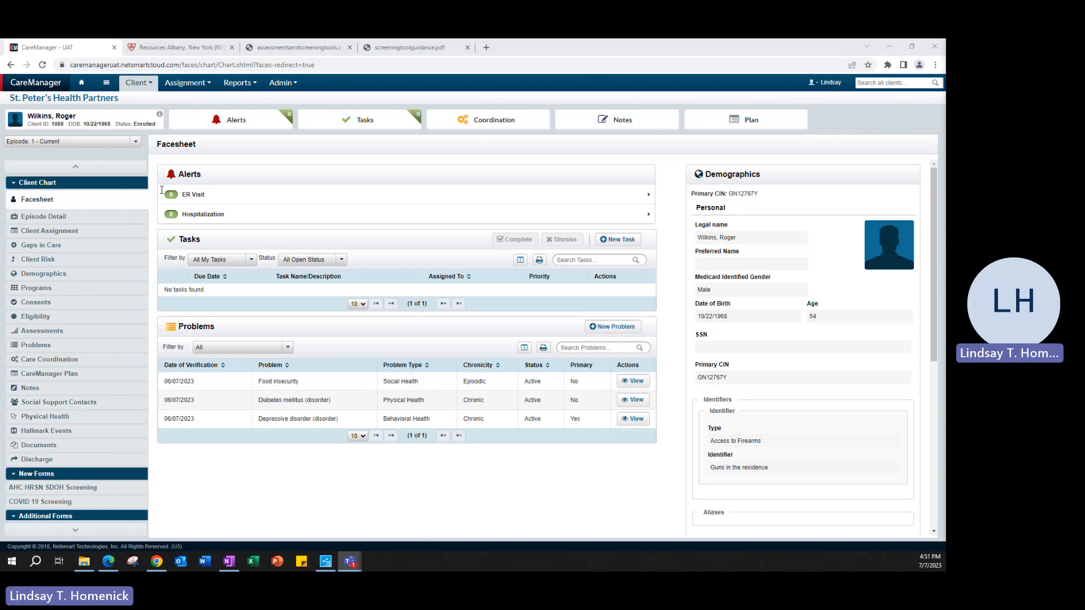
# - Switch from the client's facesheet to the 'Resources Albany' SPHP Health Home resources tab
pyautogui.click(172, 48)
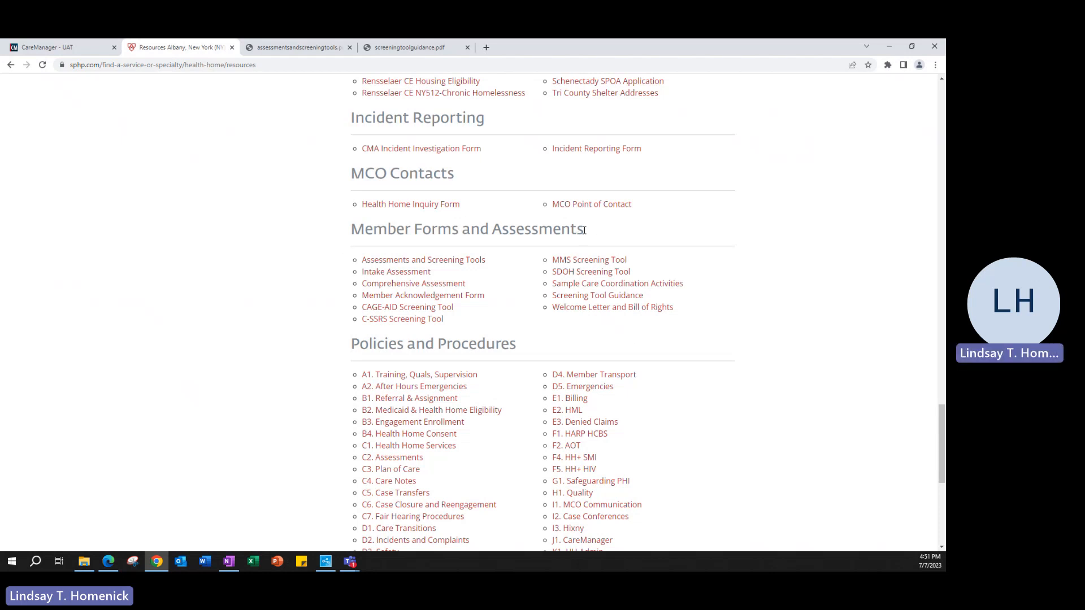
# - Highlight the Member Forms and Assessments heading and open the 'Assessments and Screening Tools' PDF
pyautogui.moveTo(583, 230); pyautogui.dragTo(334, 248)
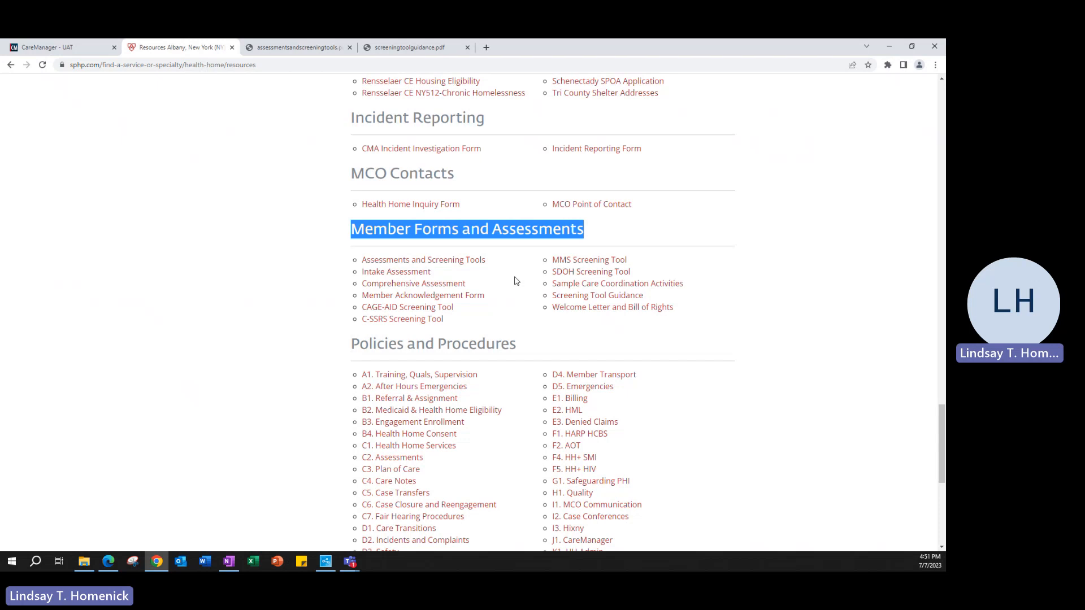
pyautogui.click(428, 261)
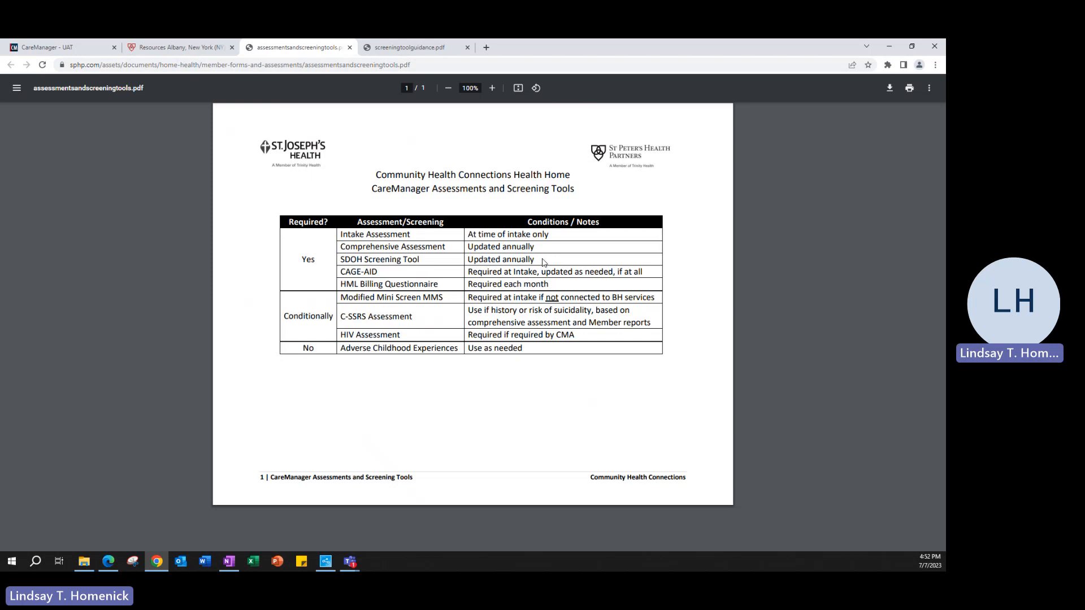
# - Highlight the Comprehensive Assessment and SDOH rows in the PDF, then return to the CareManager - UAT tab
pyautogui.moveTo(531, 261); pyautogui.dragTo(342, 247)
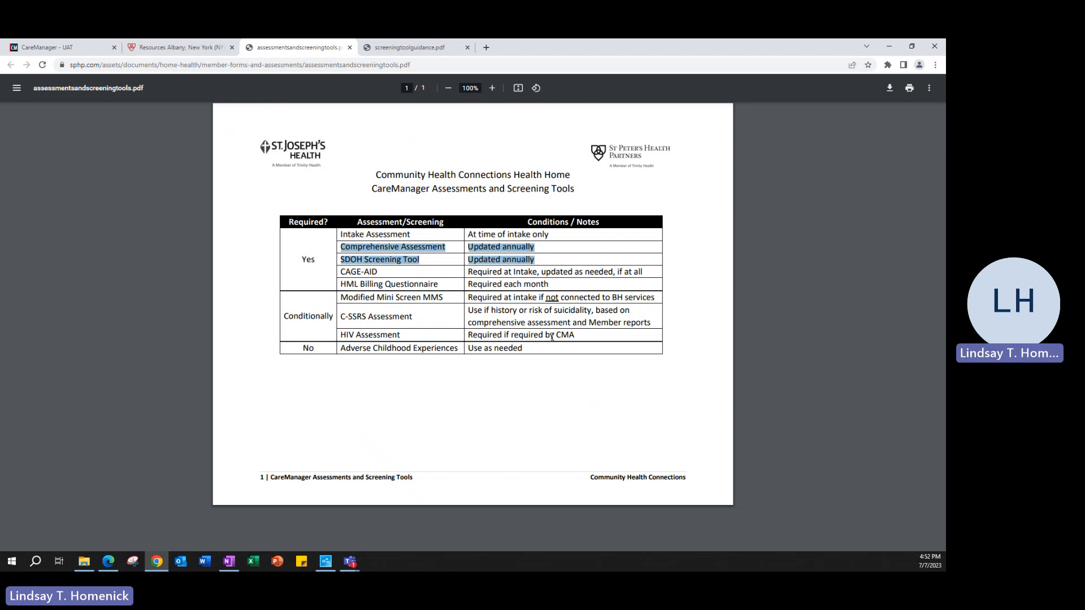
pyautogui.click(534, 381)
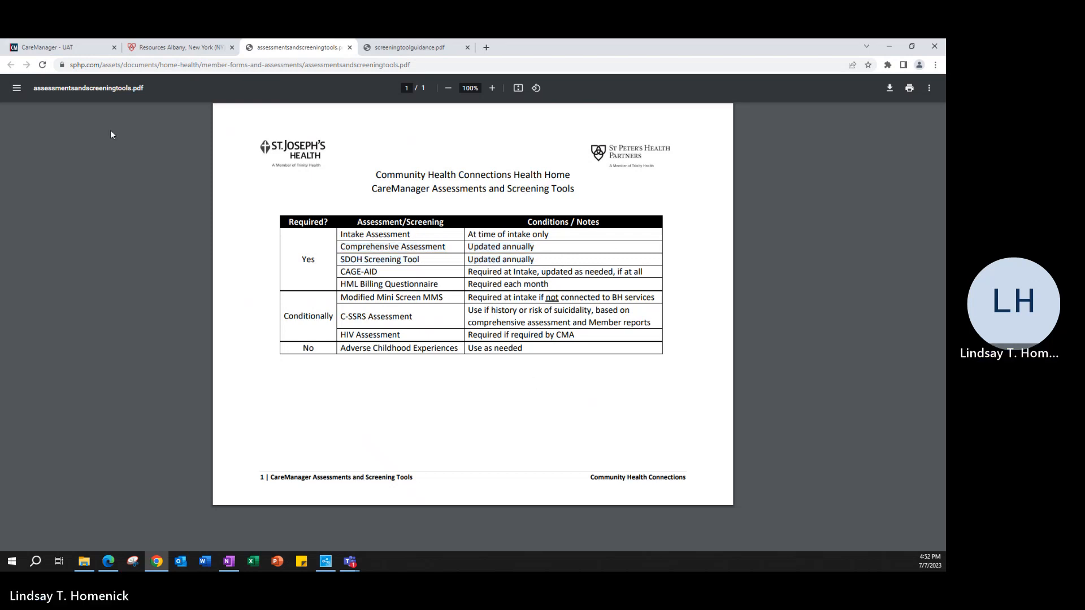
pyautogui.click(43, 50)
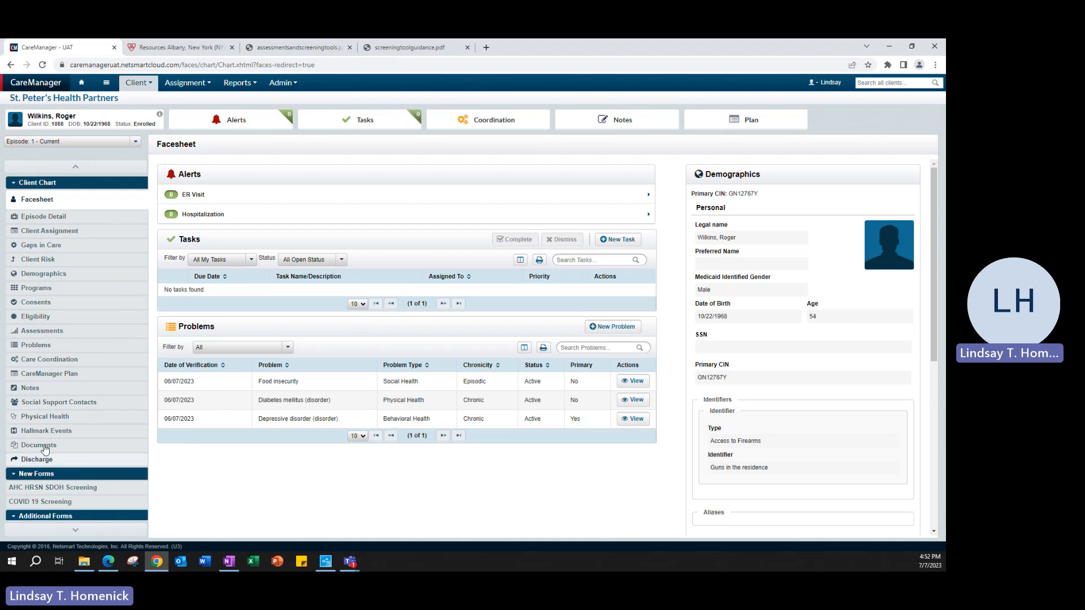
# - From the client's Assessments list, create a new assessment of type Intake
pyautogui.click(42, 330)
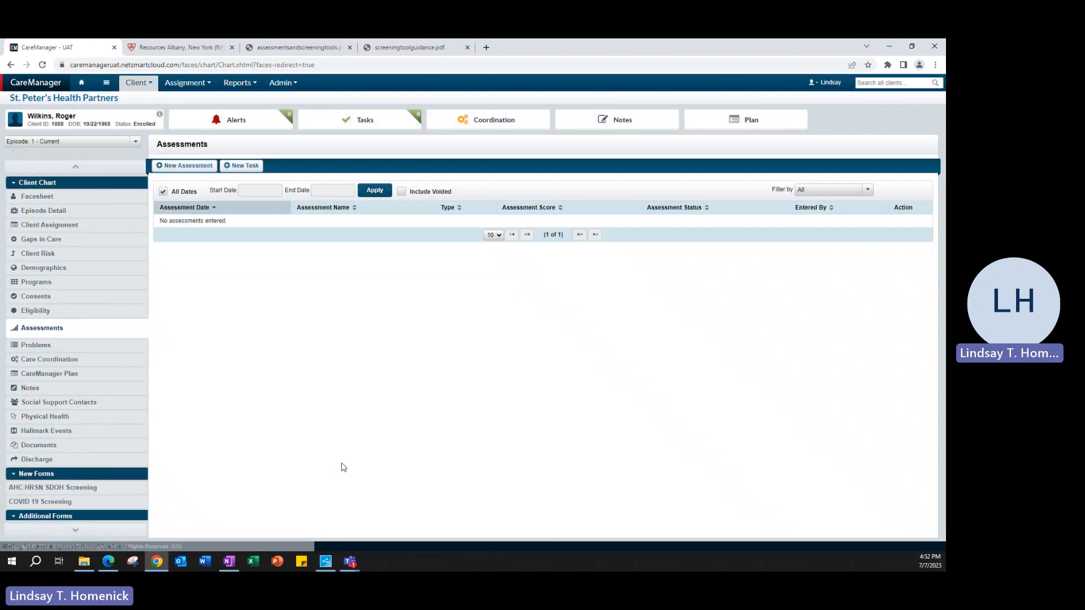
pyautogui.click(195, 166)
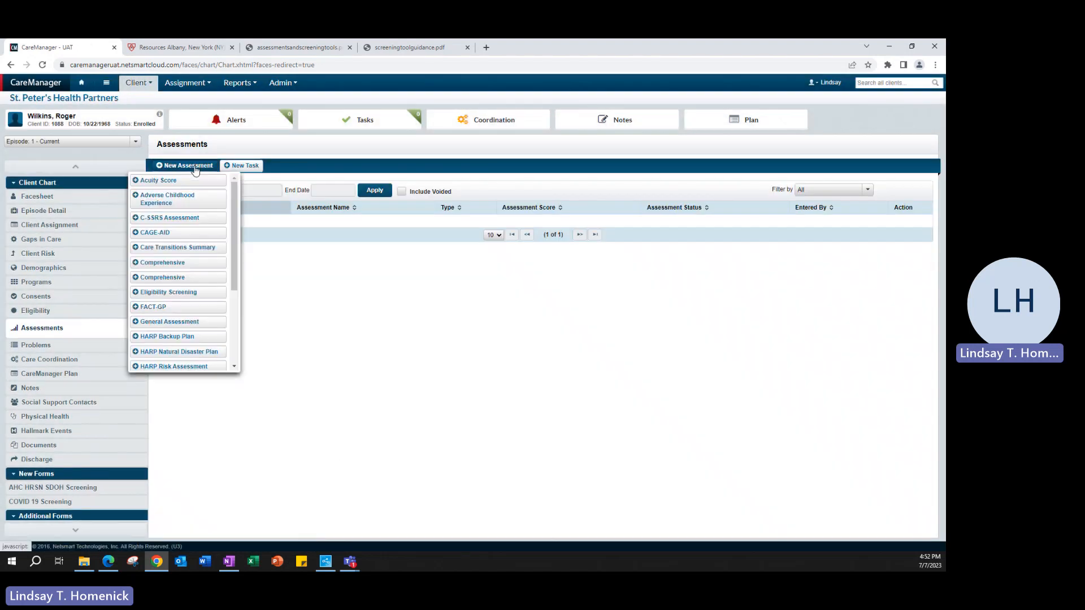
pyautogui.scroll(-3, 196, 291)
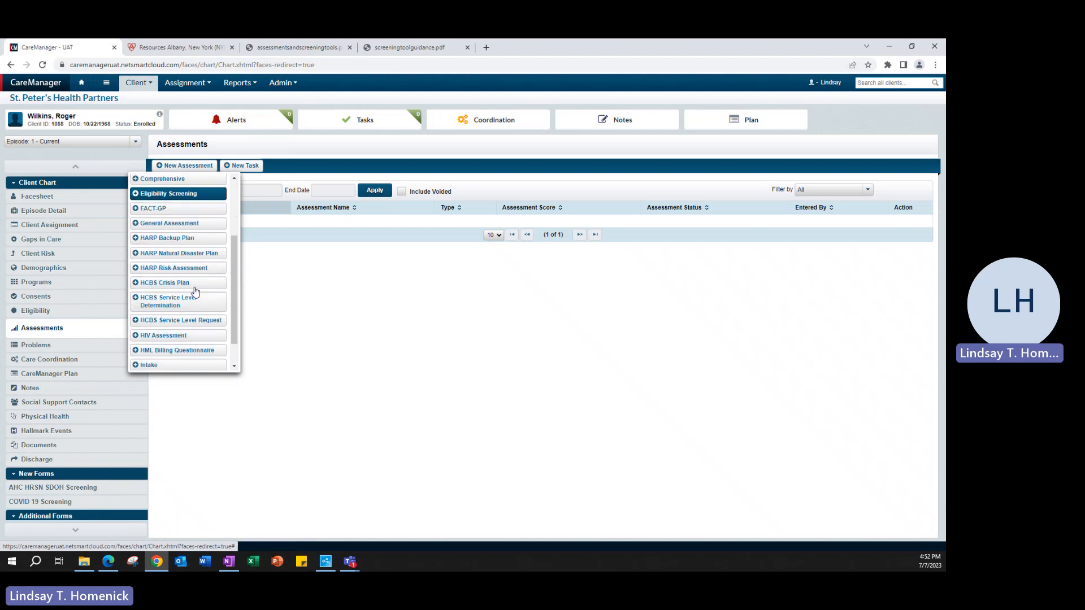
pyautogui.click(148, 339)
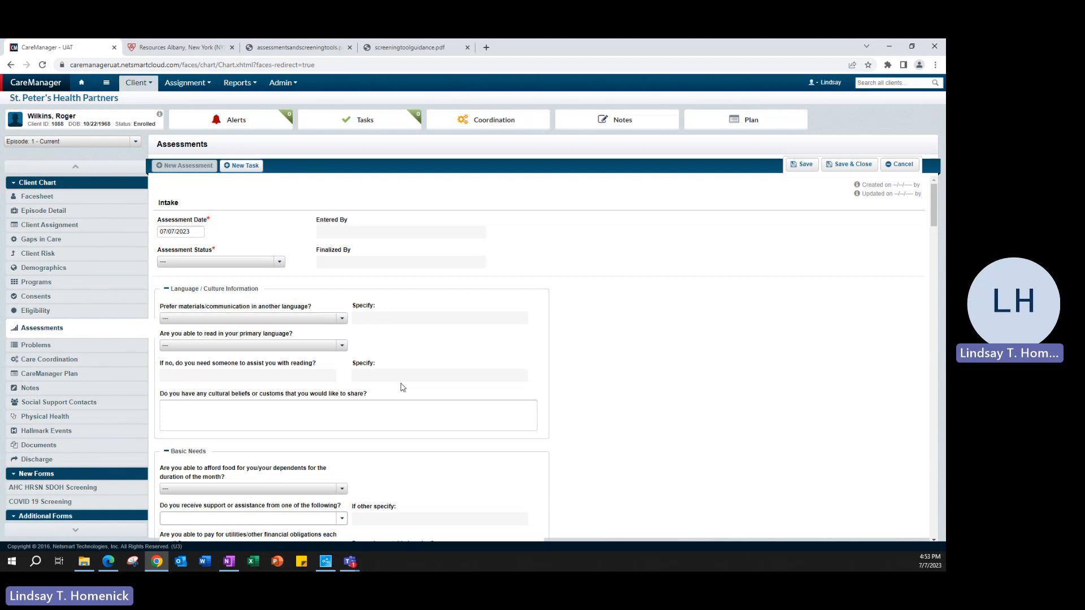
# - Set the assessment date to 07/05/2023 and the status to Draft
pyautogui.click(195, 231)
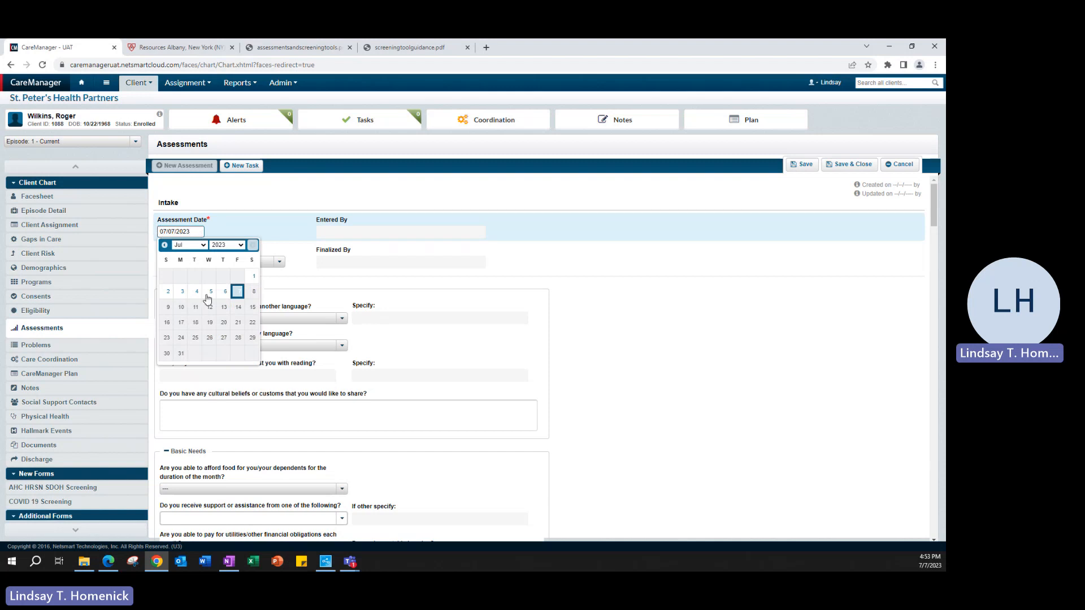
pyautogui.click(208, 293)
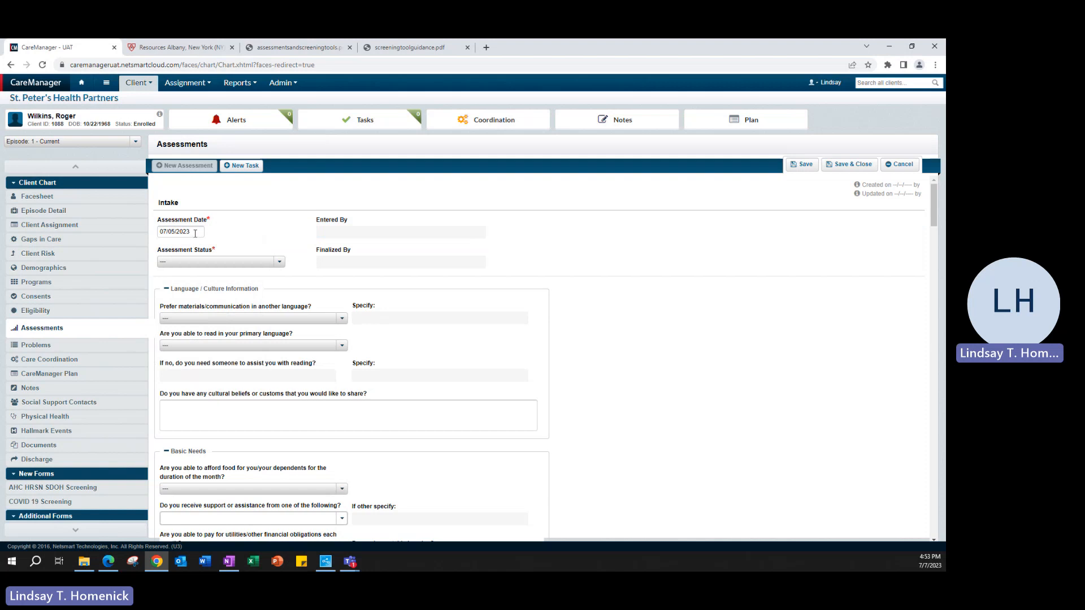
pyautogui.click(221, 262)
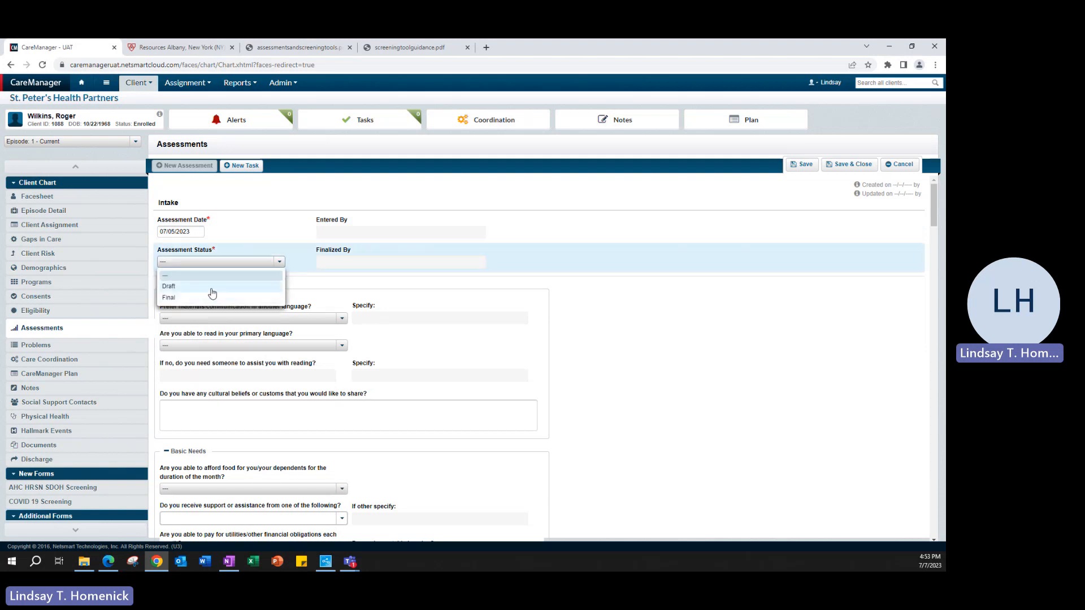
pyautogui.click(212, 288)
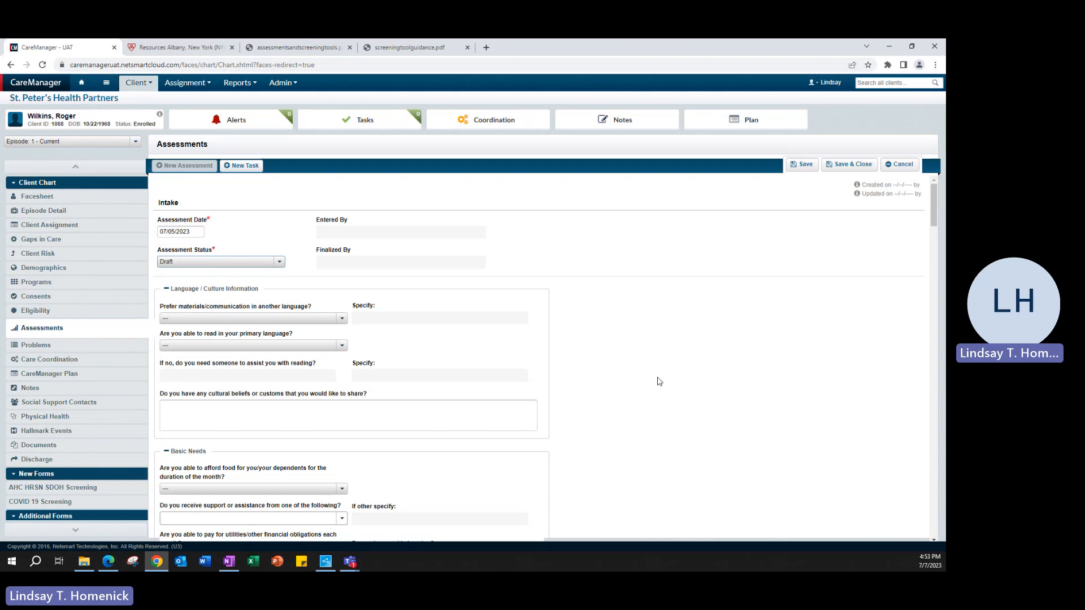
# - Collapse the Language/Culture, Basic Needs, Healthcare Information, Legal and Care Coordination/Outreach sections
pyautogui.scroll(-1, 650, 367)
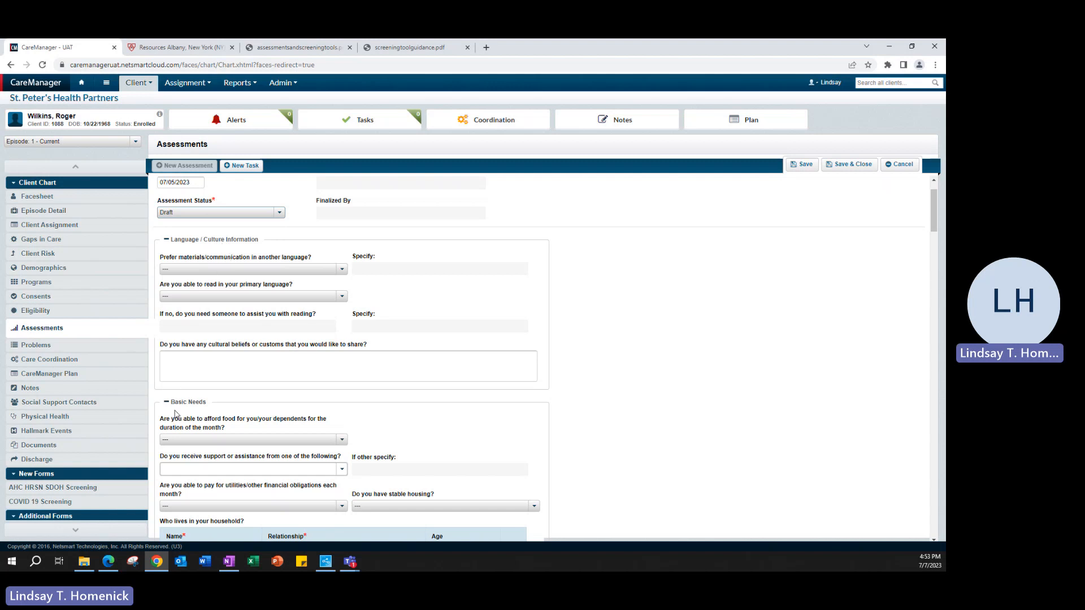
pyautogui.click(180, 240)
pyautogui.click(188, 264)
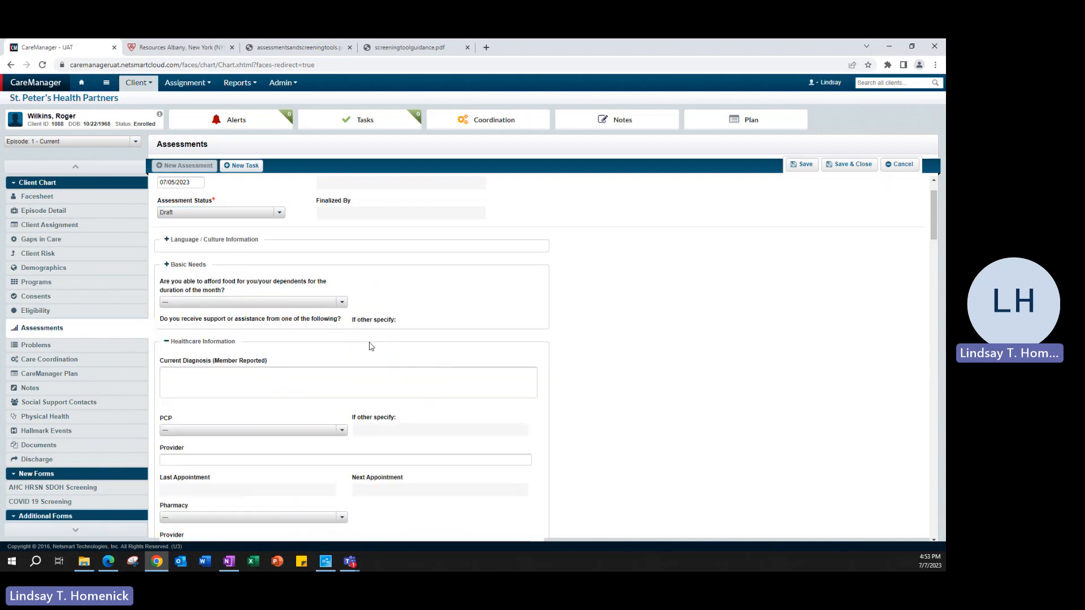
pyautogui.click(213, 290)
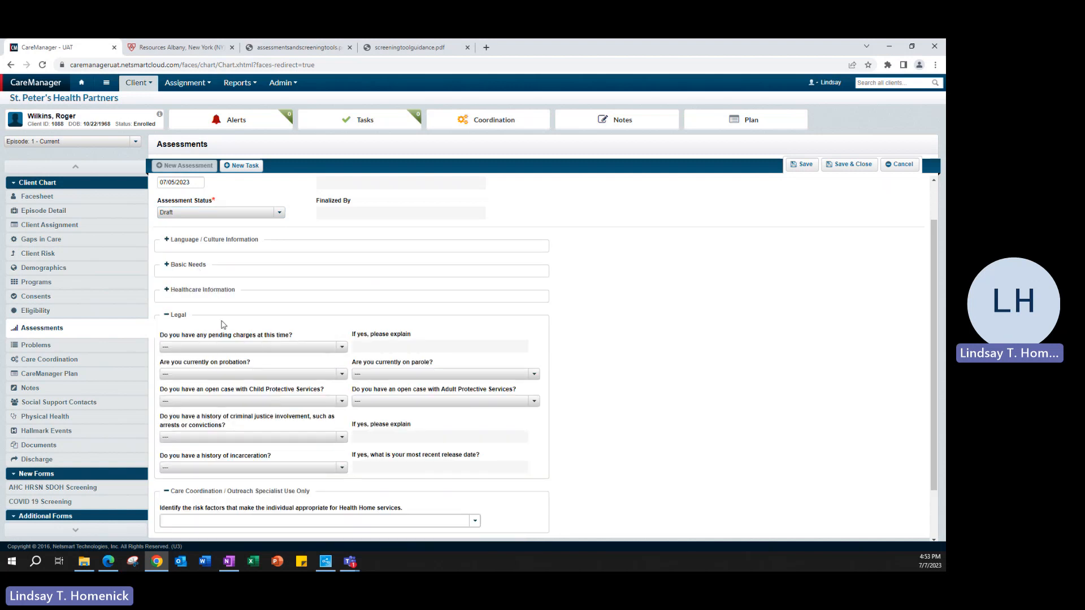
pyautogui.click(178, 316)
pyautogui.click(231, 391)
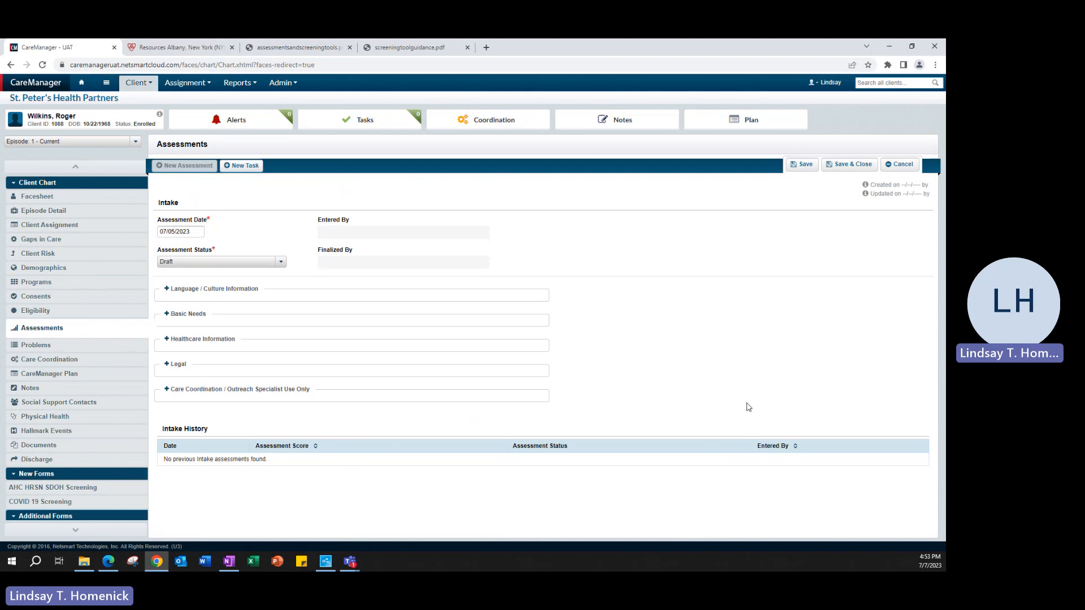
# - In Language/Culture Information, answer Yes to preferring another language and choose 2 - Spanish
pyautogui.click(180, 290)
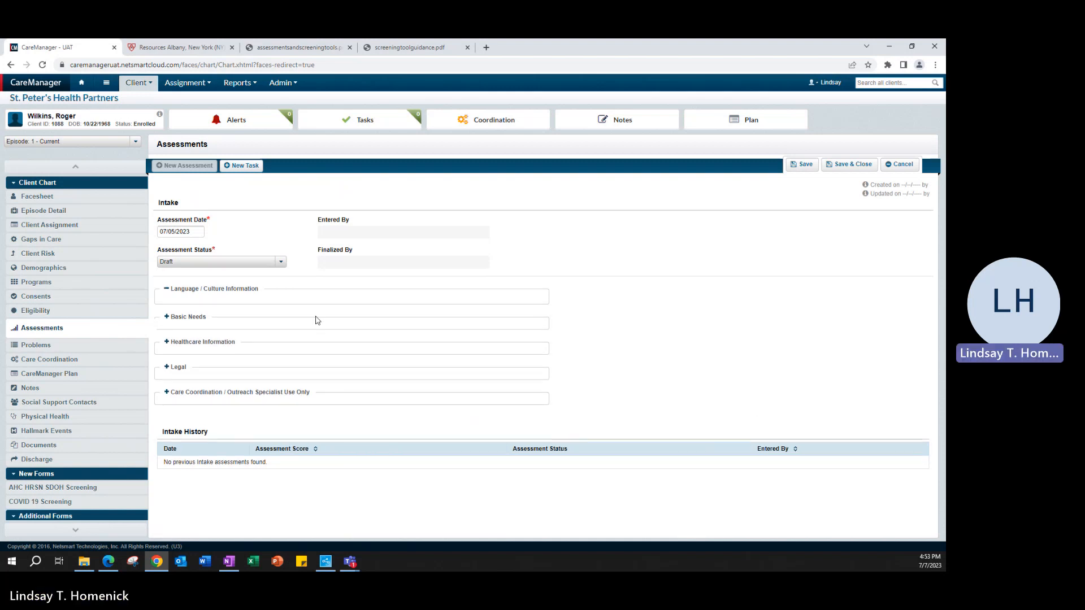
pyautogui.scroll(-1, 480, 363)
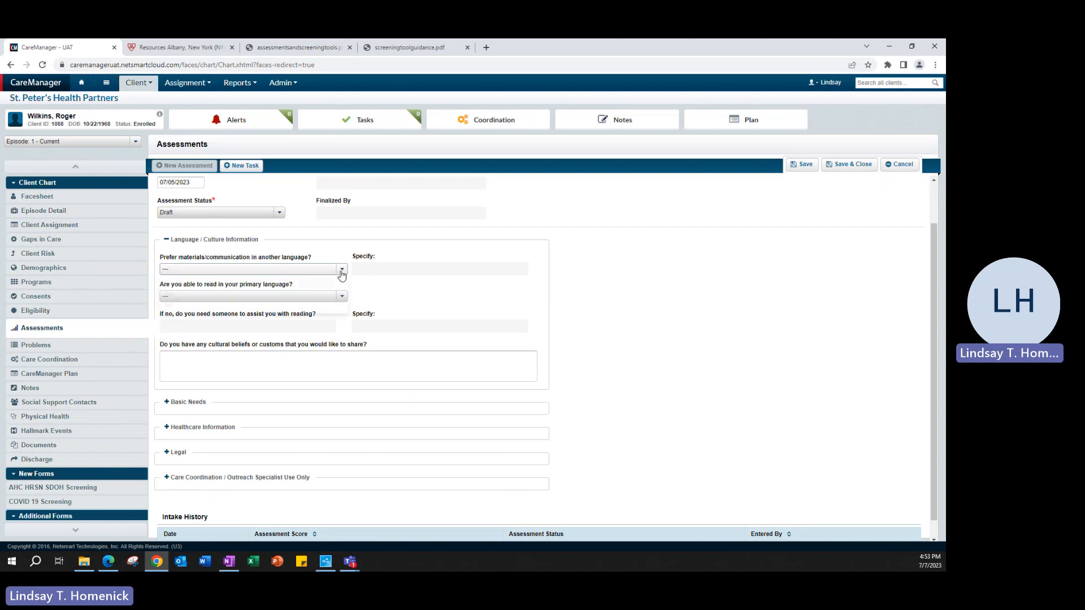
pyautogui.click(342, 269)
pyautogui.click(213, 301)
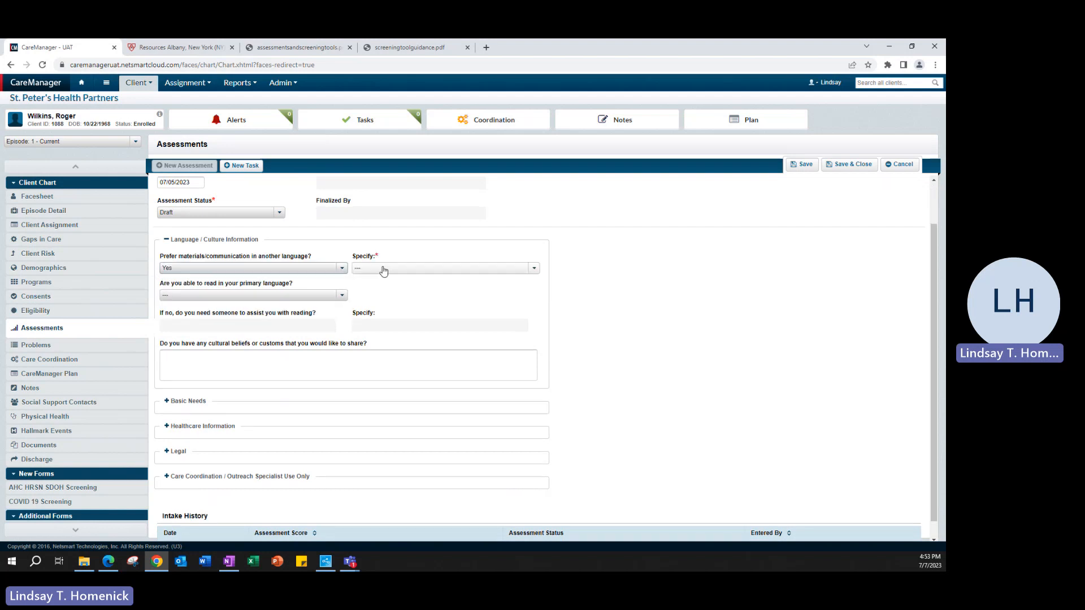
pyautogui.click(383, 270)
pyautogui.click(379, 311)
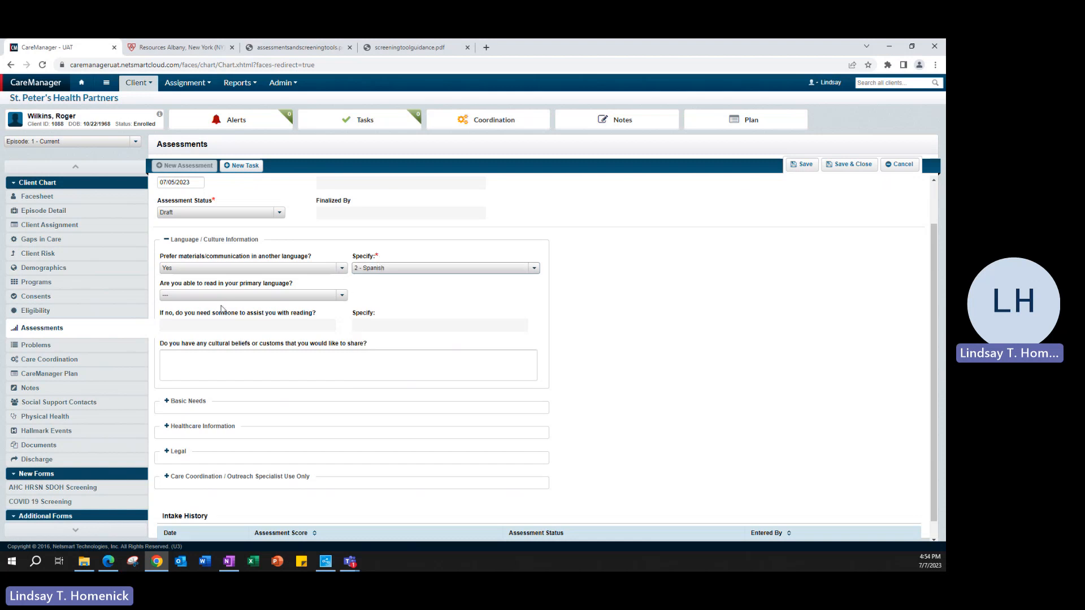
# - Set the 'reads in primary language' answer to Yes
pyautogui.click(224, 295)
pyautogui.click(189, 335)
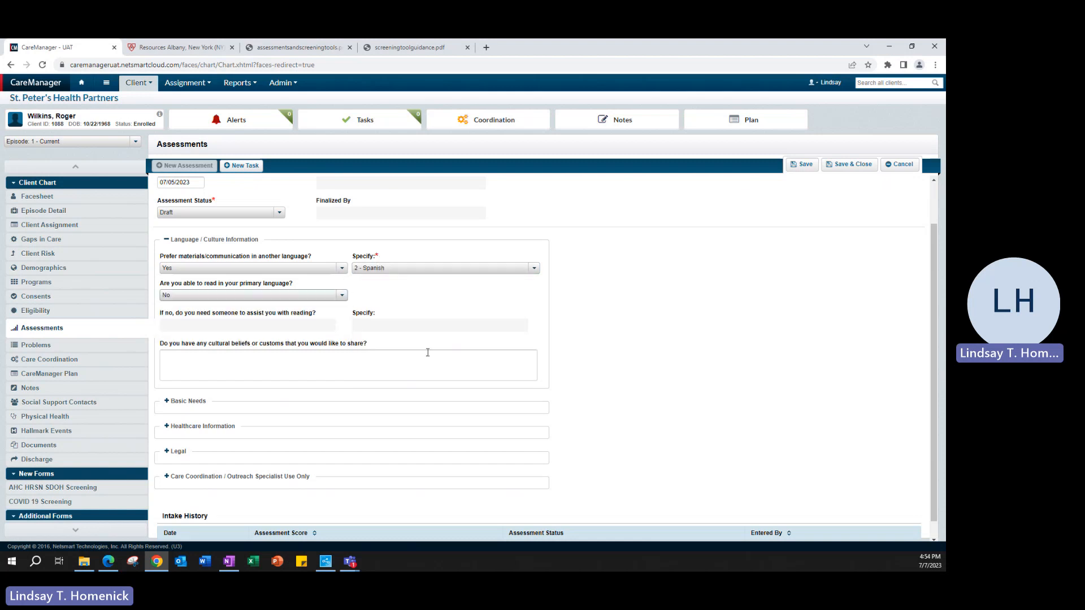
pyautogui.click(254, 326)
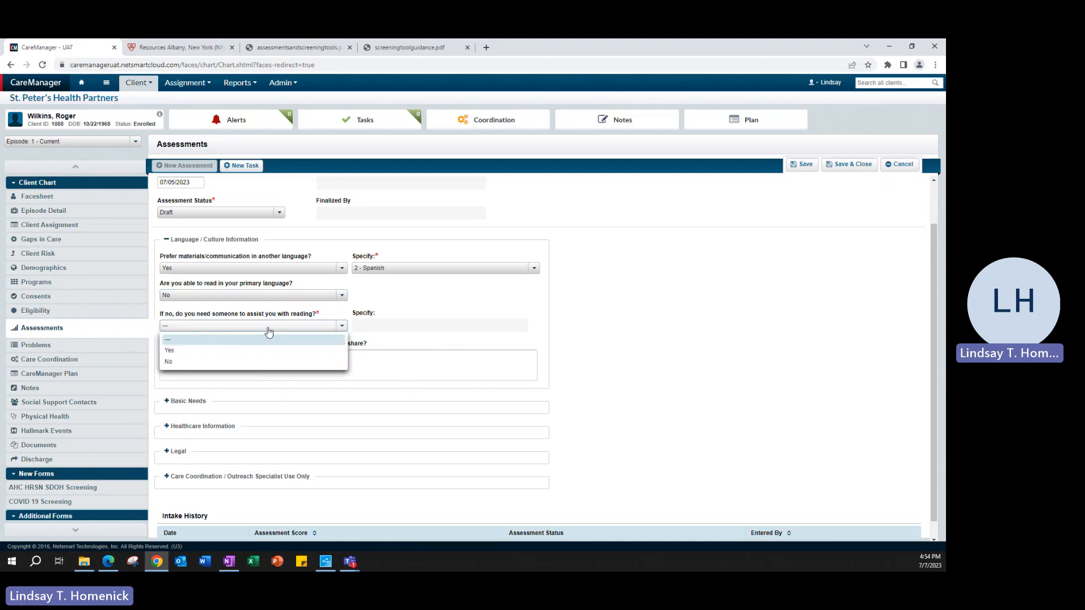
pyautogui.click(249, 295)
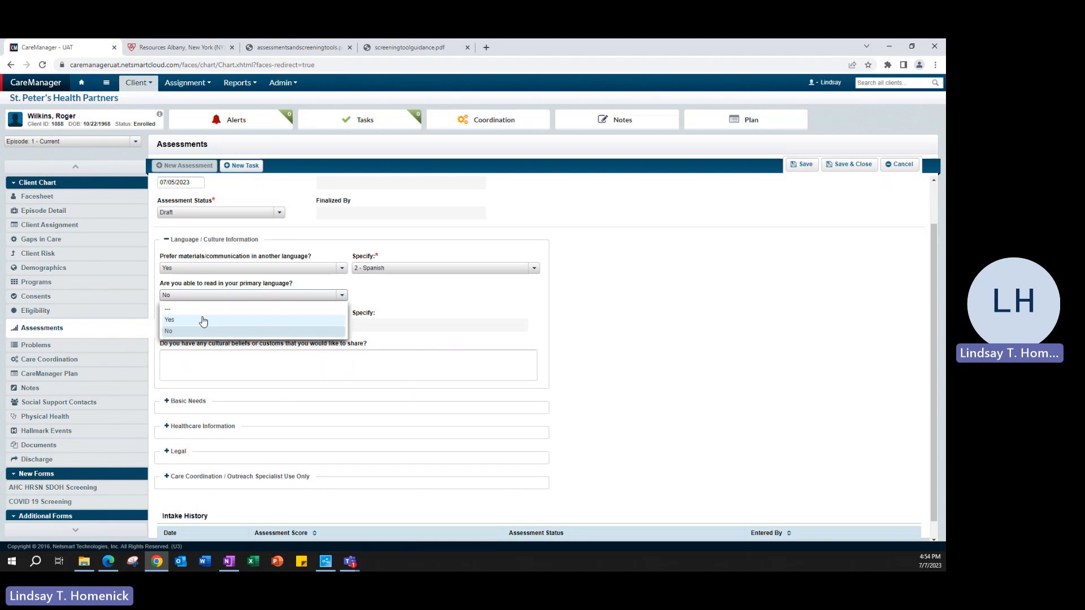
pyautogui.click(203, 320)
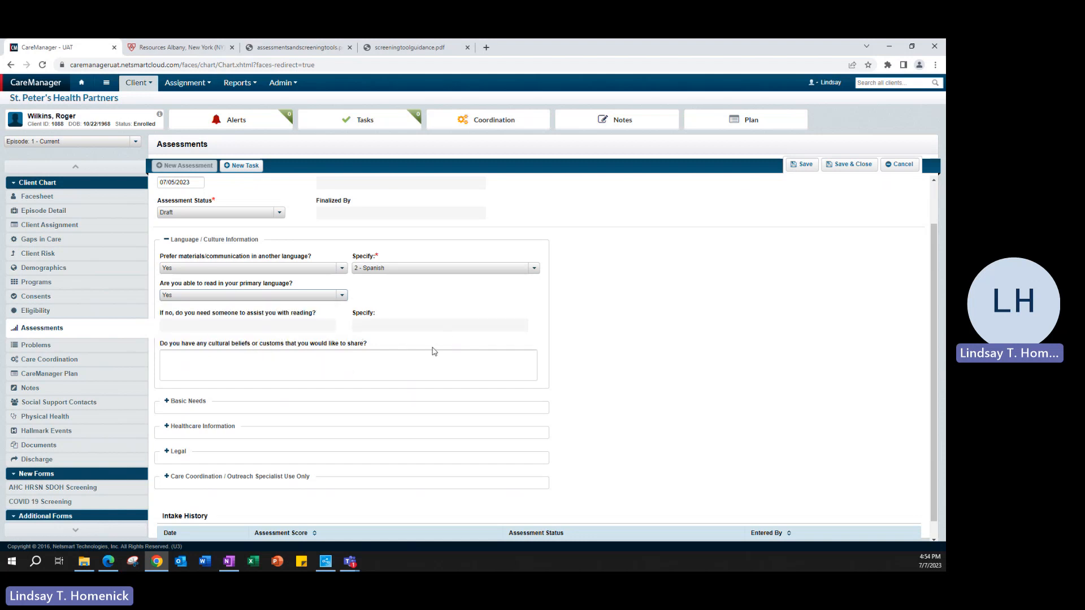
# - Enter "Not really" as the answer to the cultural beliefs question
pyautogui.click(281, 365)
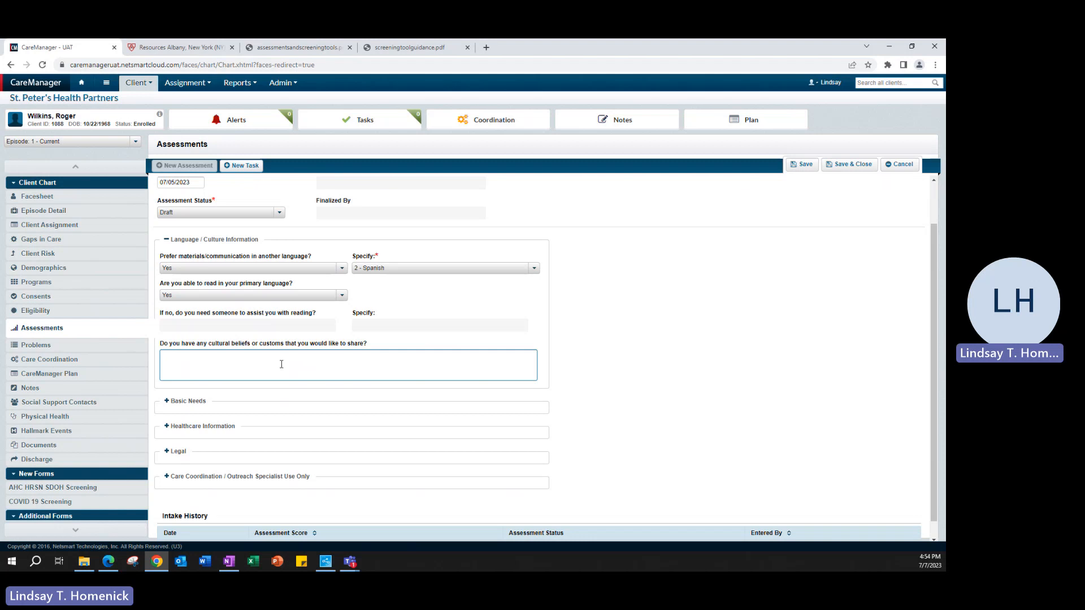
pyautogui.write('/A')
pyautogui.write('"No')
pyautogui.write('t really')
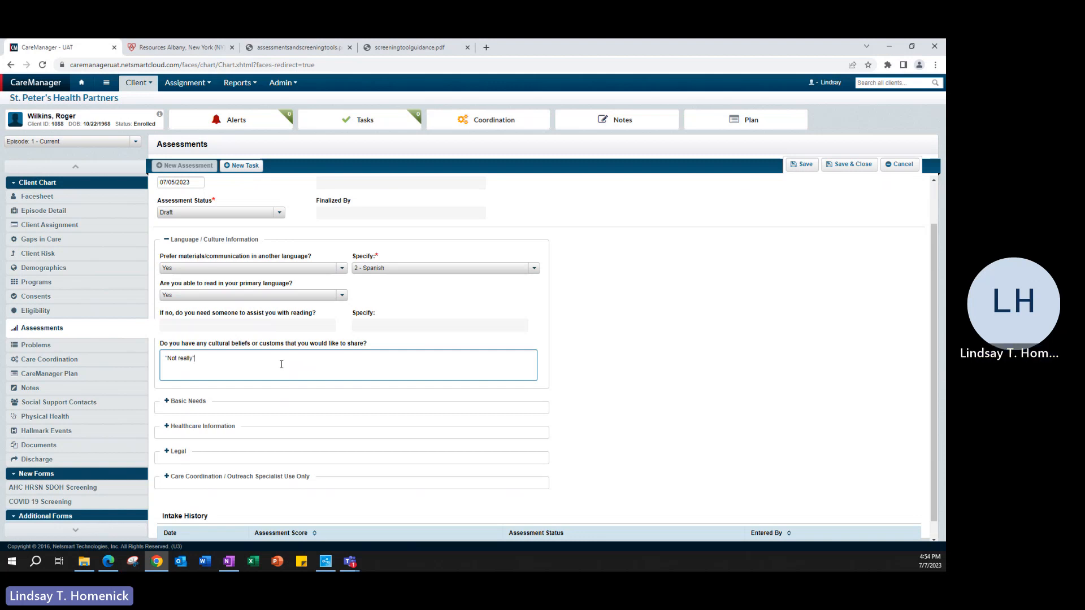
# - Delete both empty household member rows under Basic Needs, then move on to Healthcare Information
pyautogui.click(174, 244)
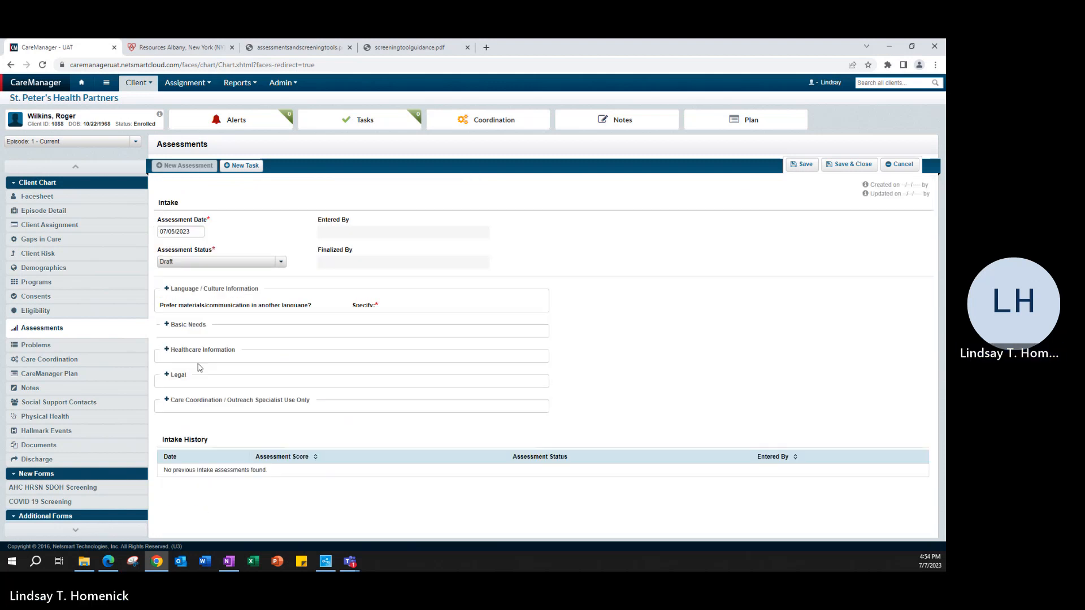
pyautogui.click(179, 315)
pyautogui.scroll(-1, 576, 360)
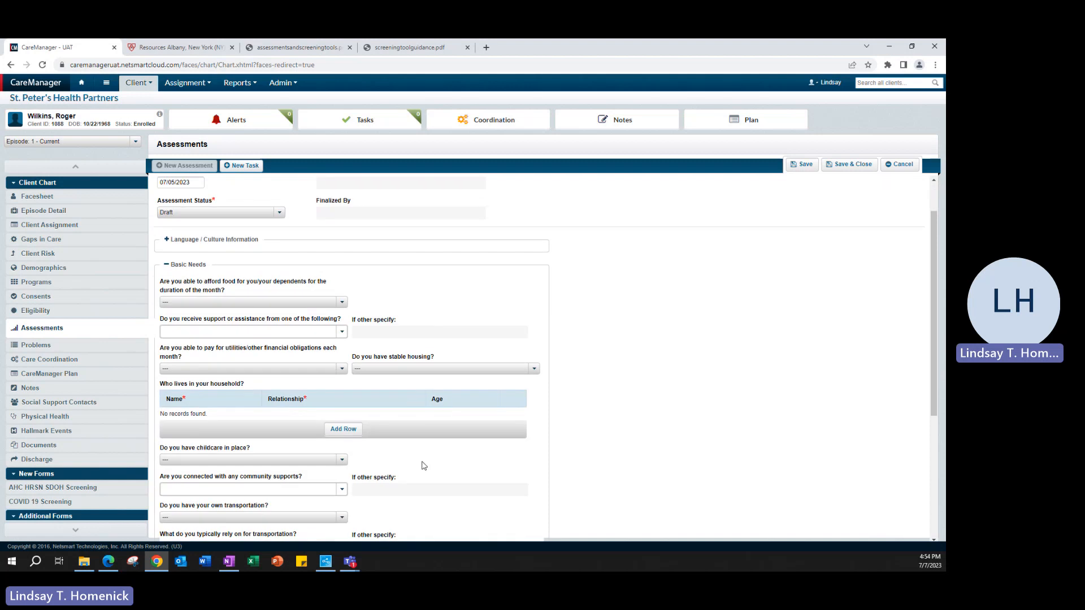
pyautogui.scroll(-1, 466, 423)
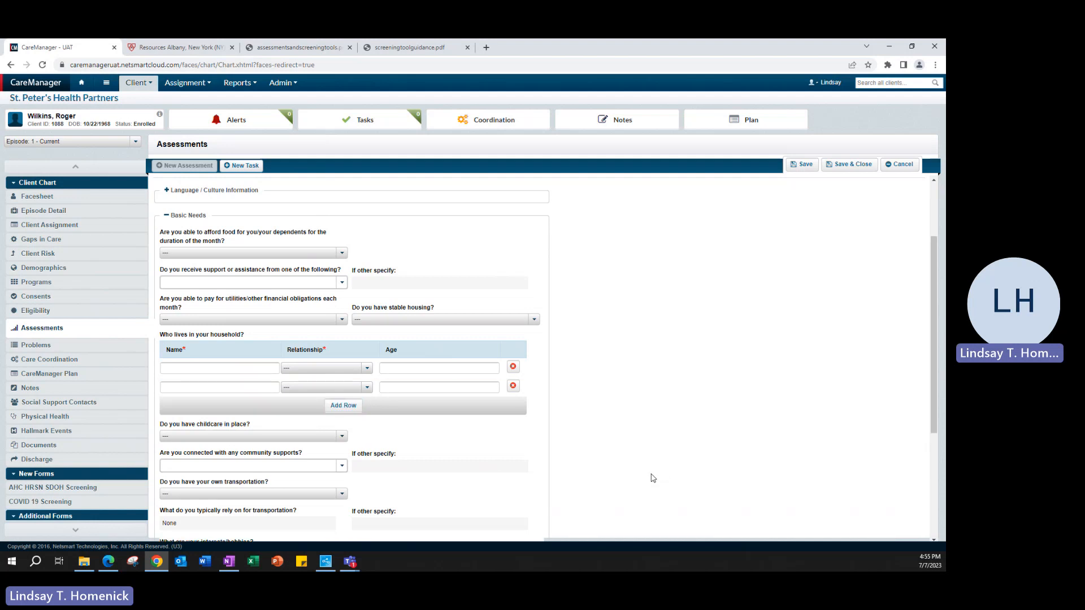
pyautogui.click(512, 406)
pyautogui.click(513, 367)
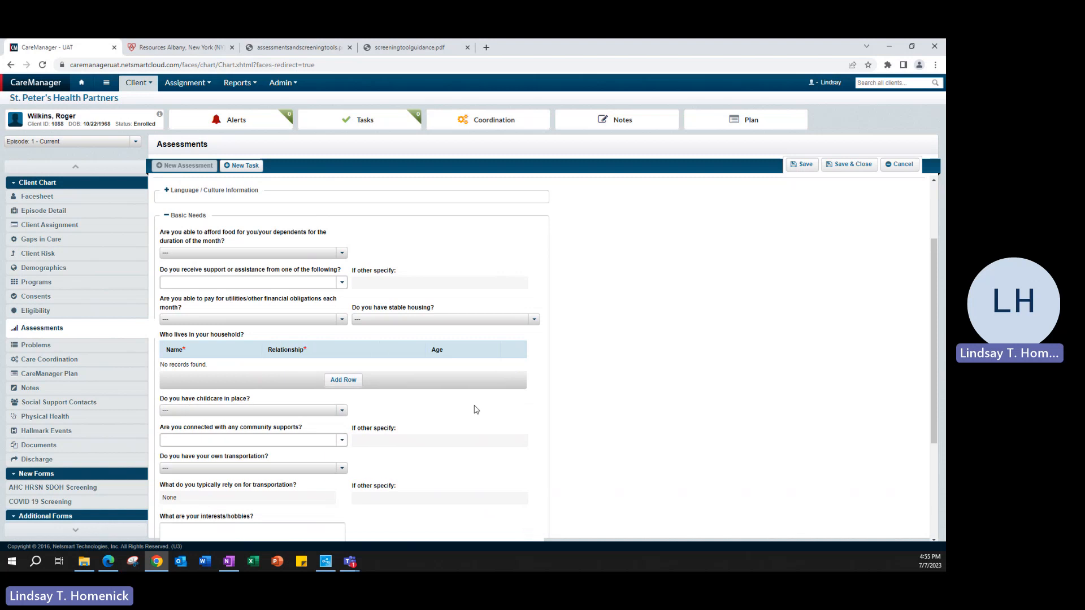
pyautogui.click(194, 215)
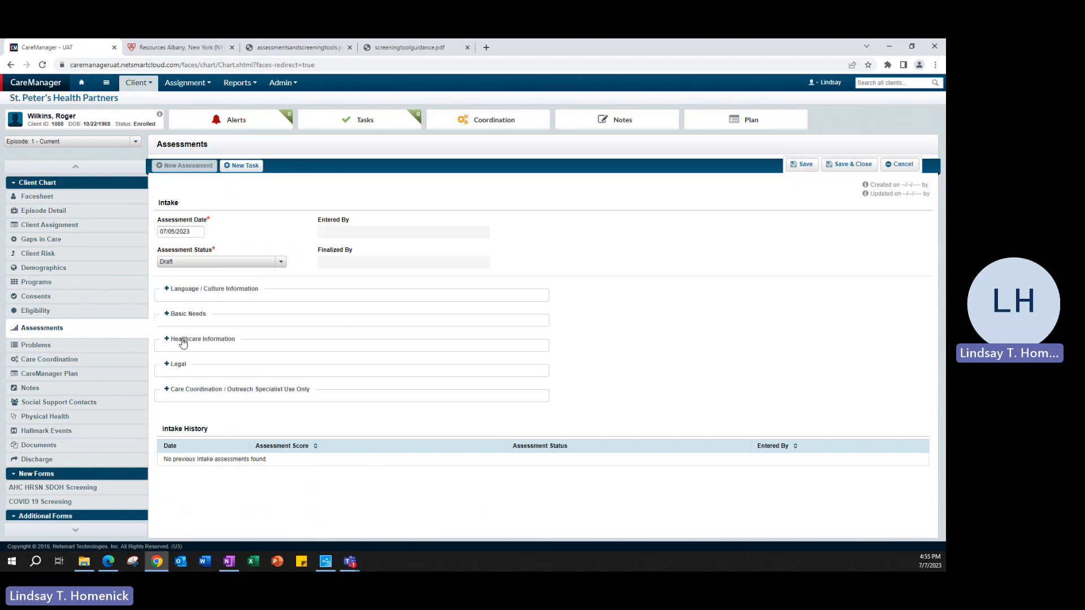
pyautogui.click(183, 341)
# - Set the PCP status to Currently Connected and enter the PCP provider's name
pyautogui.scroll(-2, 627, 405)
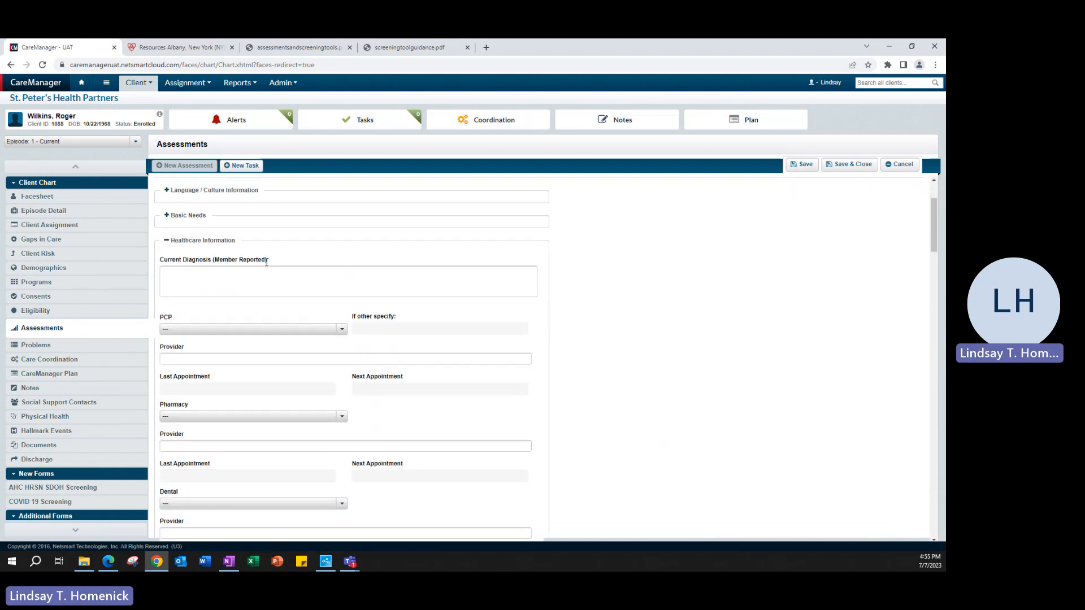
pyautogui.moveTo(266, 261); pyautogui.dragTo(213, 261)
pyautogui.click(201, 280)
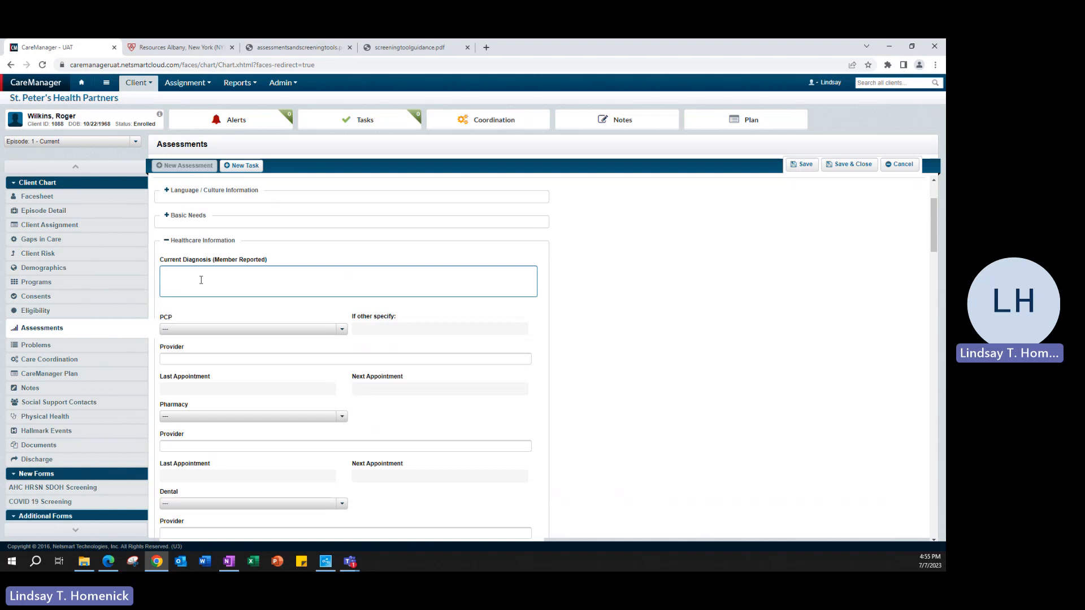
pyautogui.scroll(-2, 207, 298)
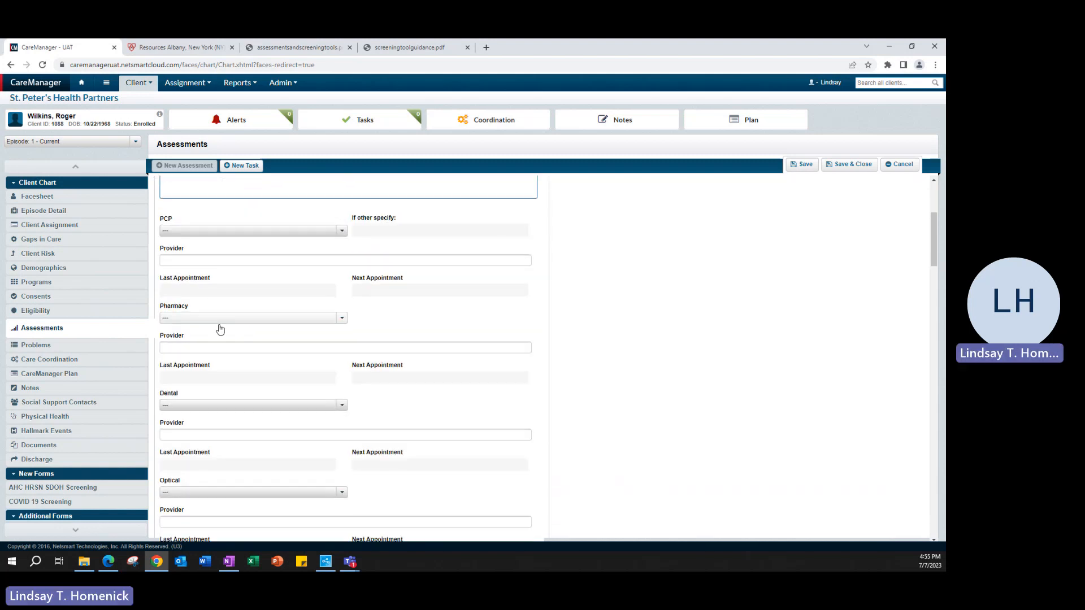
pyautogui.scroll(-3, 270, 352)
pyautogui.scroll(3, 270, 352)
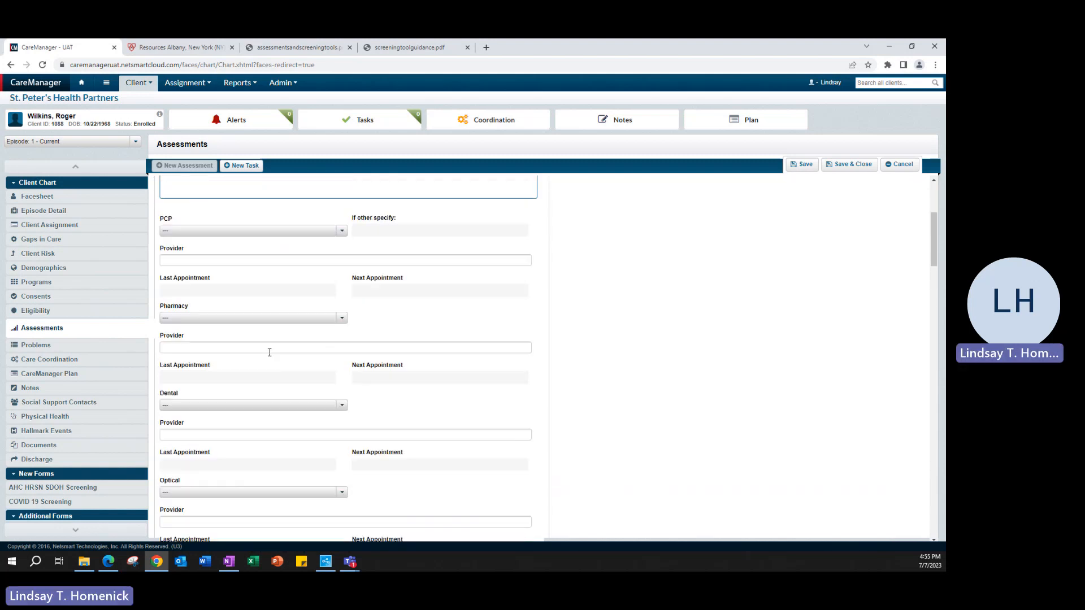
pyautogui.click(295, 231)
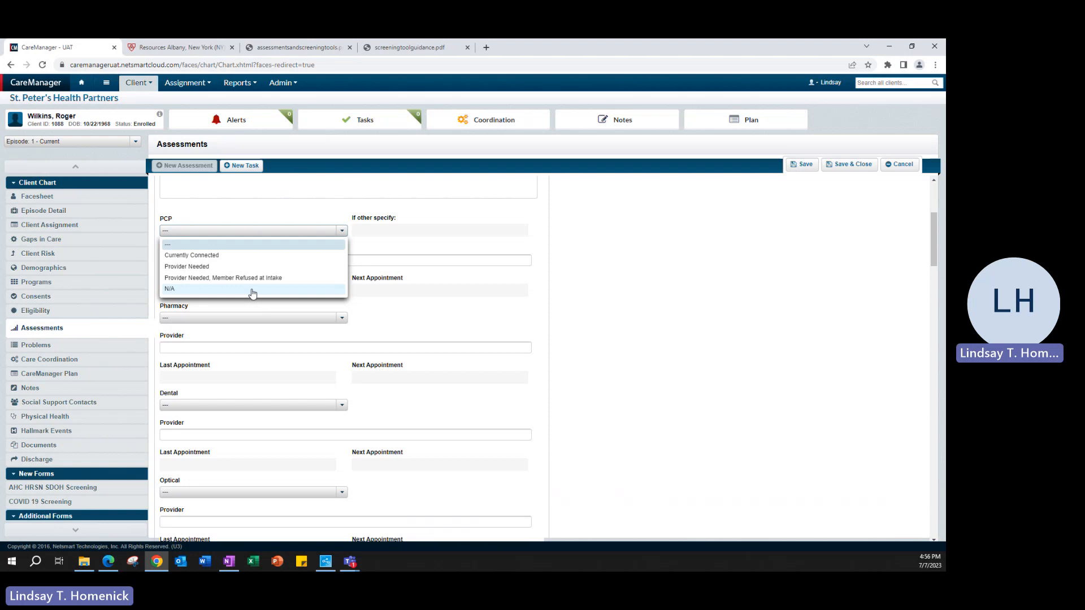
pyautogui.click(226, 257)
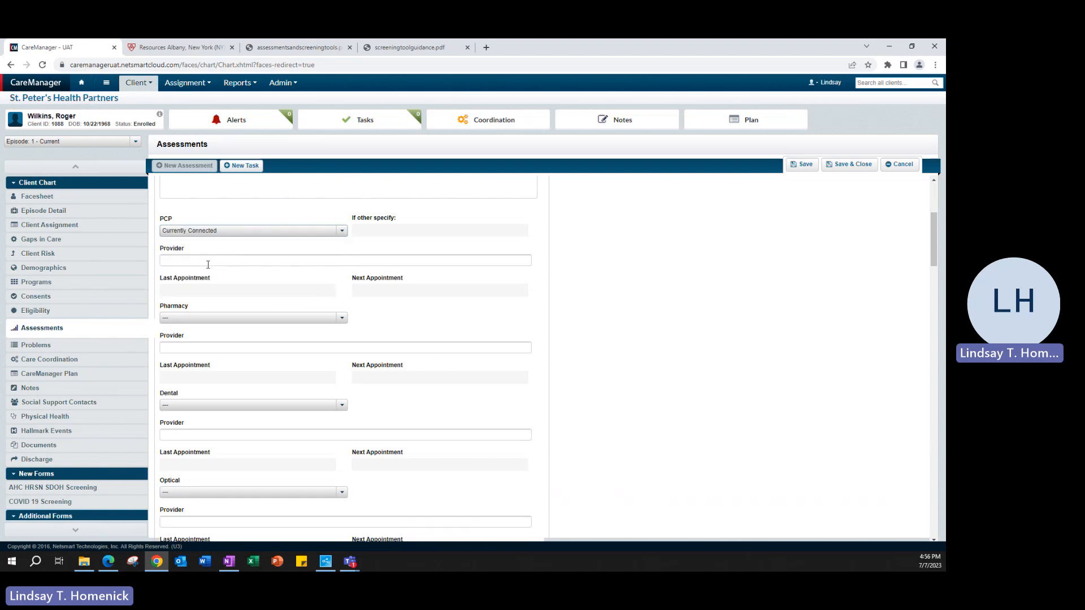
pyautogui.click(208, 261)
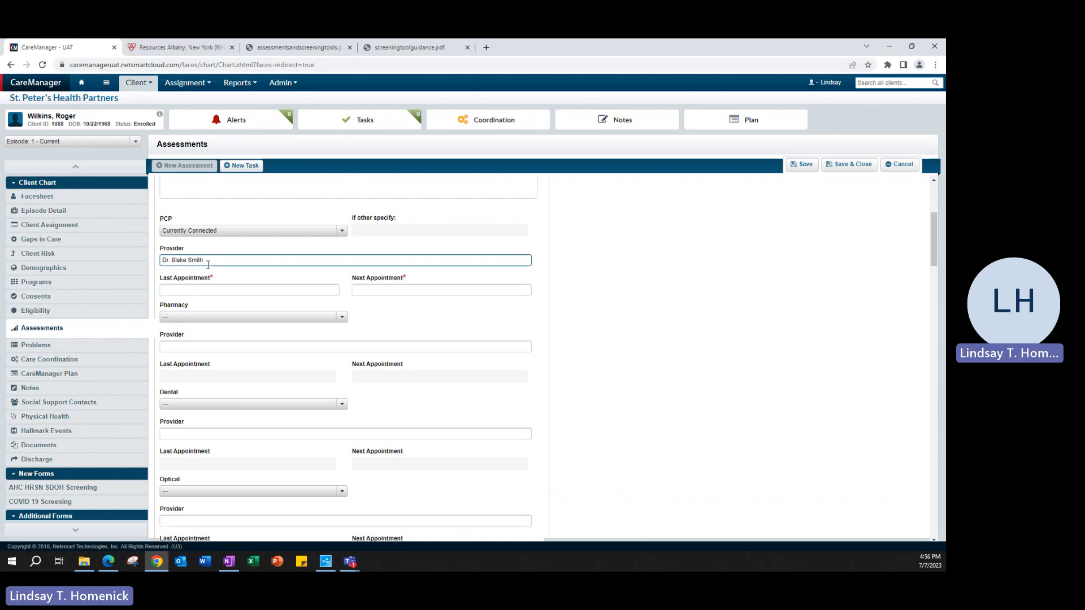
# - Enter "Its been a while" as the last PCP appointment and "None scheduled" as the next
pyautogui.click(212, 290)
pyautogui.press('Tab')
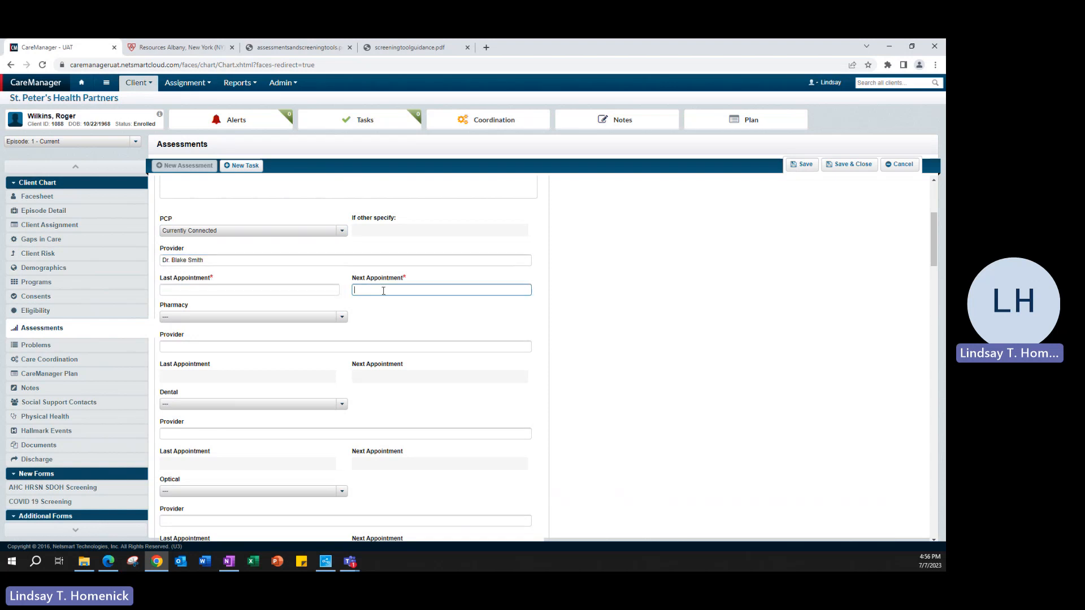
pyautogui.click(235, 290)
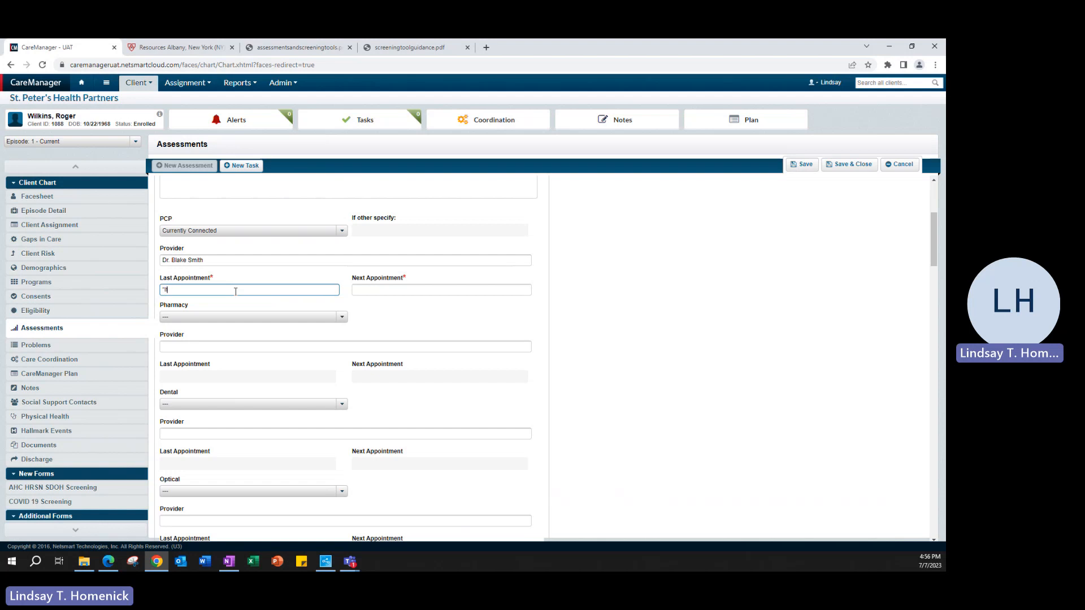
pyautogui.write('"Its been a while"')
pyautogui.click(370, 291)
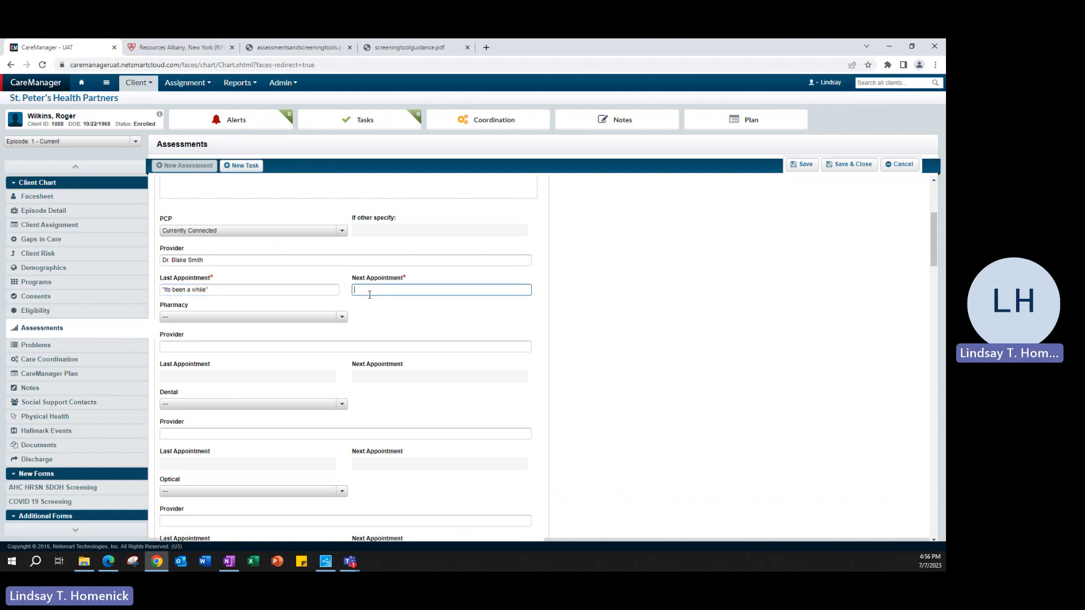
pyautogui.write('None scheduled')
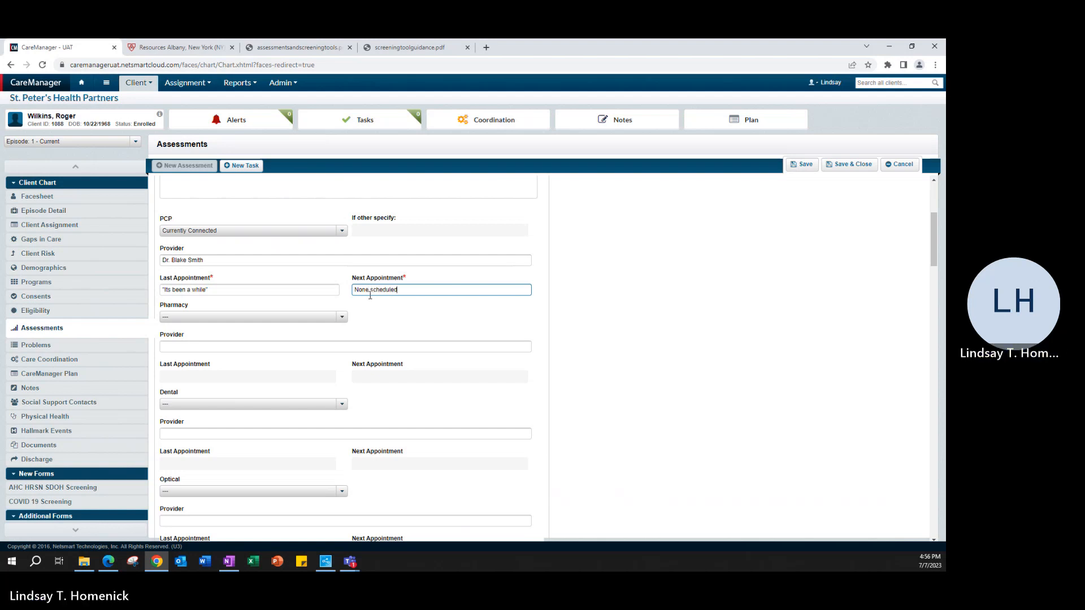
# - Mark Dental and Optical as 'Provider Needed, Member Refused at Intake'
pyautogui.scroll(-3, 380, 338)
pyautogui.scroll(-2, 380, 338)
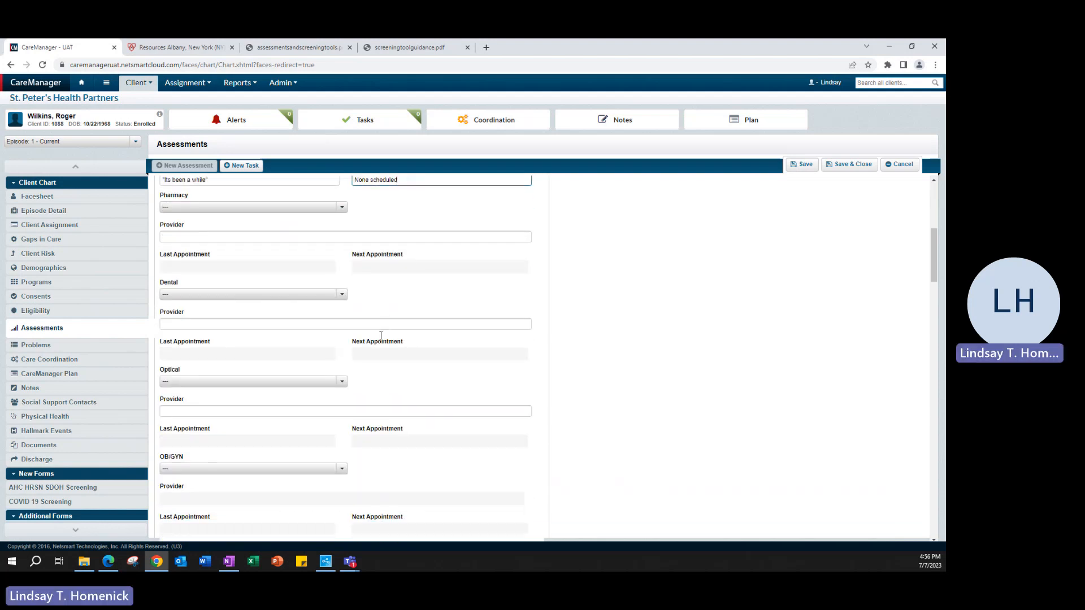
pyautogui.click(341, 257)
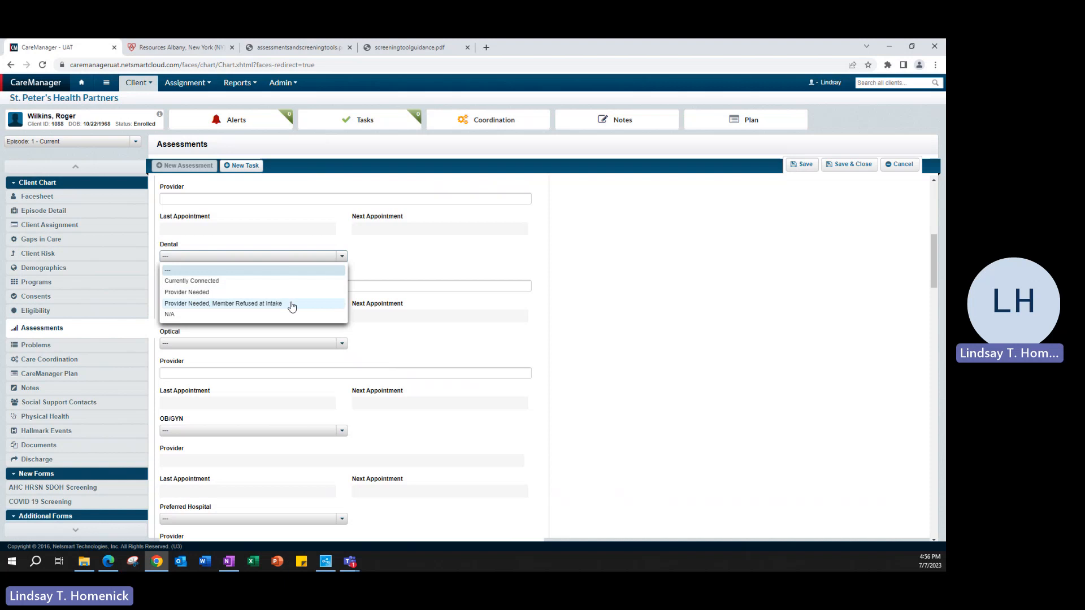
pyautogui.click(364, 337)
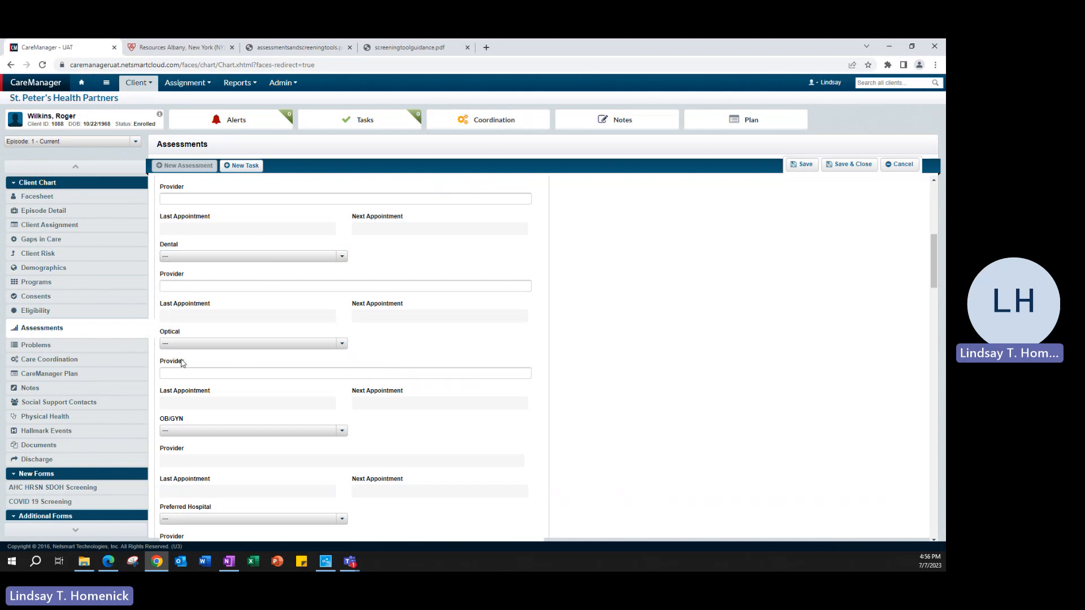
pyautogui.click(342, 257)
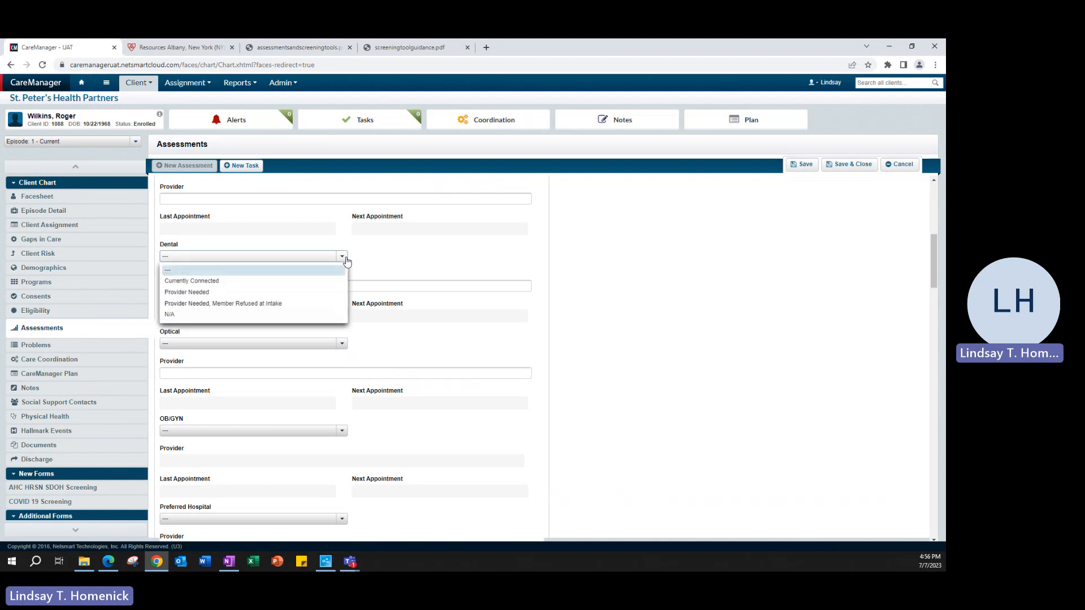
pyautogui.click(270, 304)
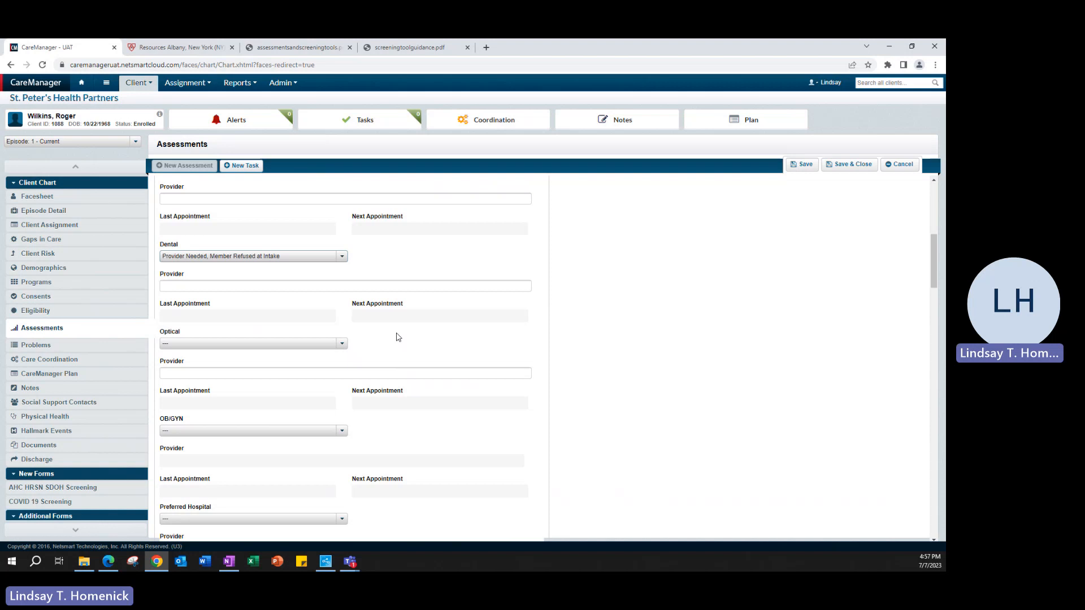
pyautogui.click(340, 344)
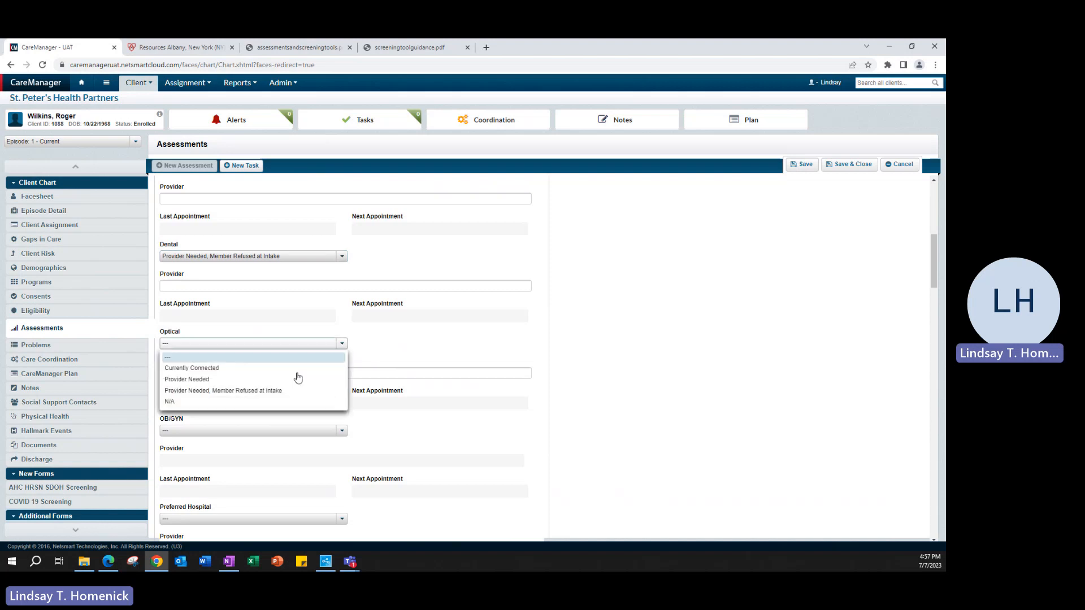
pyautogui.click(237, 395)
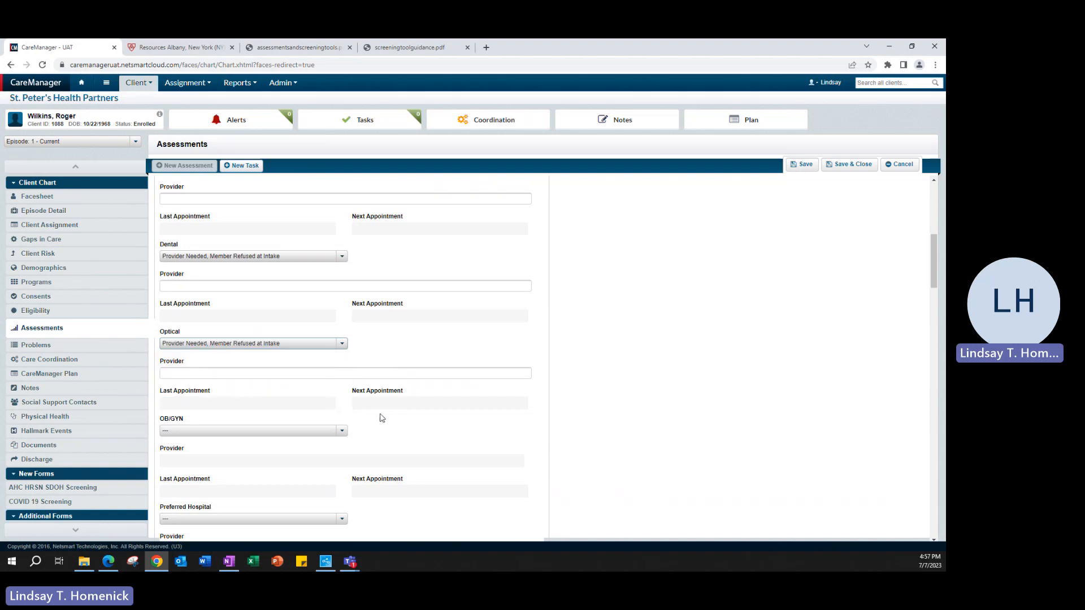
# - Set OB/GYN, Parole/Probation, CPS and APS all to N/A
pyautogui.scroll(-3, 386, 407)
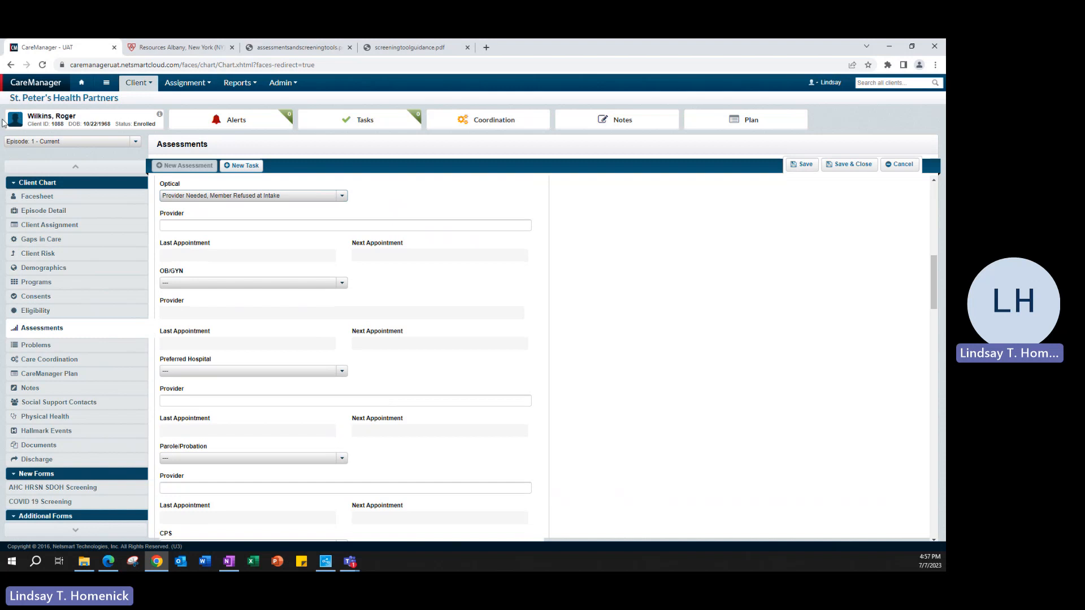
pyautogui.click(336, 289)
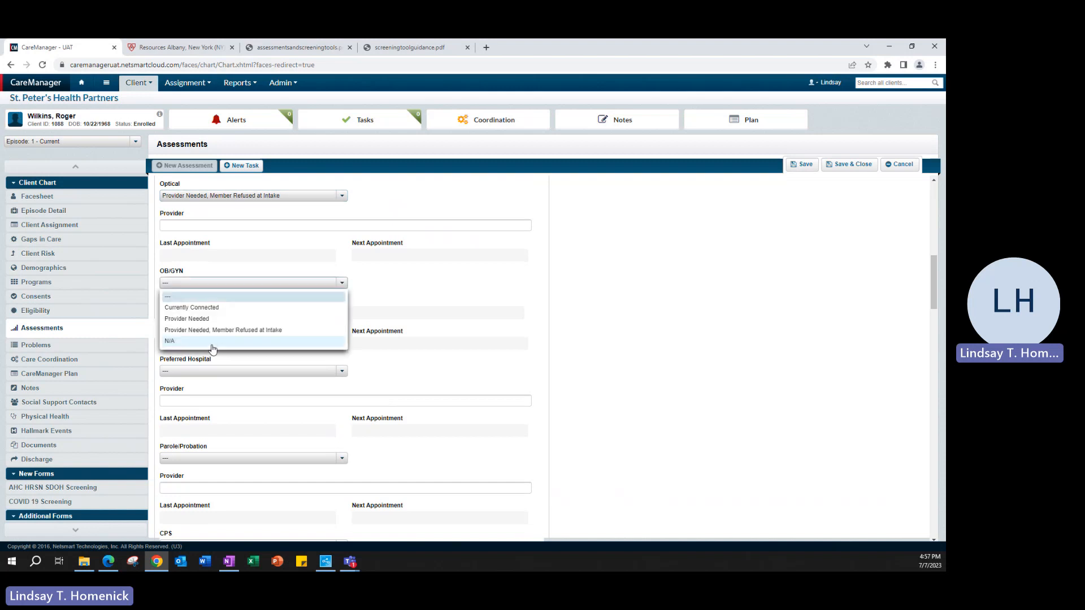
pyautogui.click(216, 351)
pyautogui.scroll(-2, 438, 377)
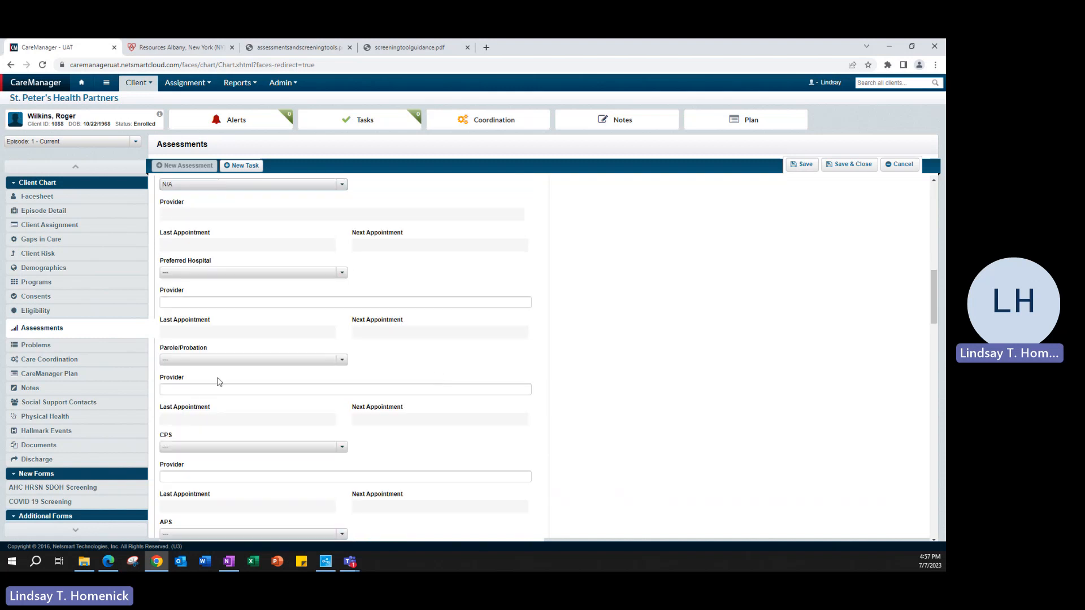
pyautogui.click(196, 360)
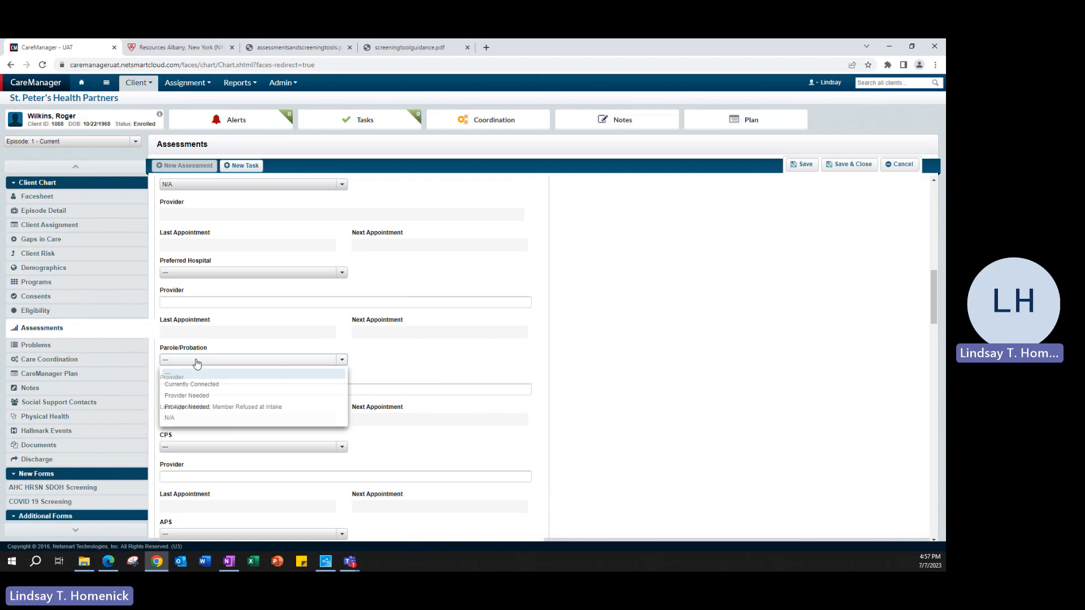
pyautogui.click(176, 417)
pyautogui.scroll(-2, 434, 405)
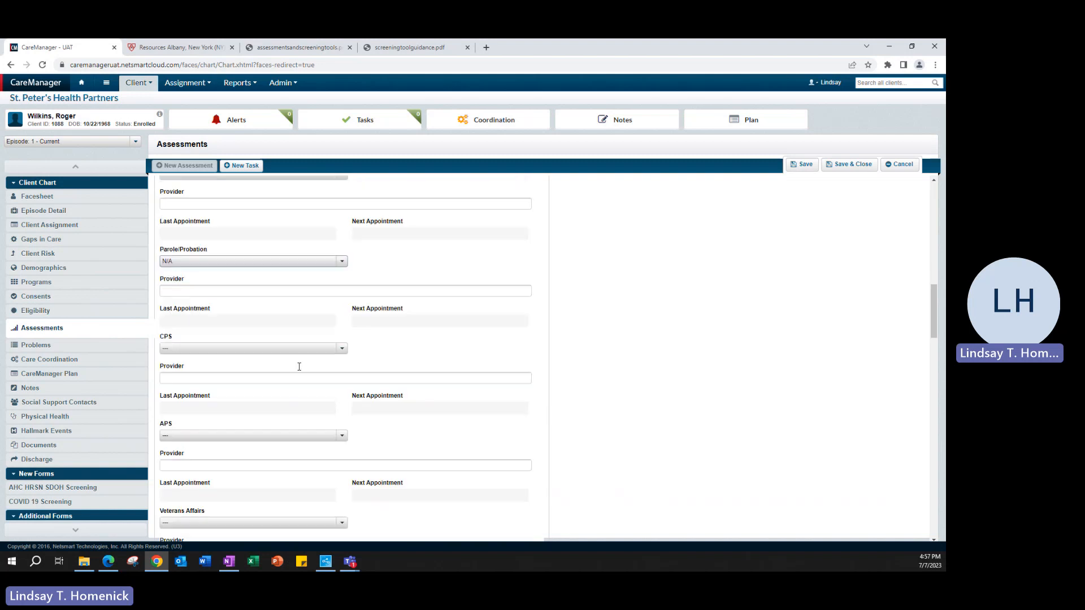
pyautogui.click(280, 349)
pyautogui.click(206, 406)
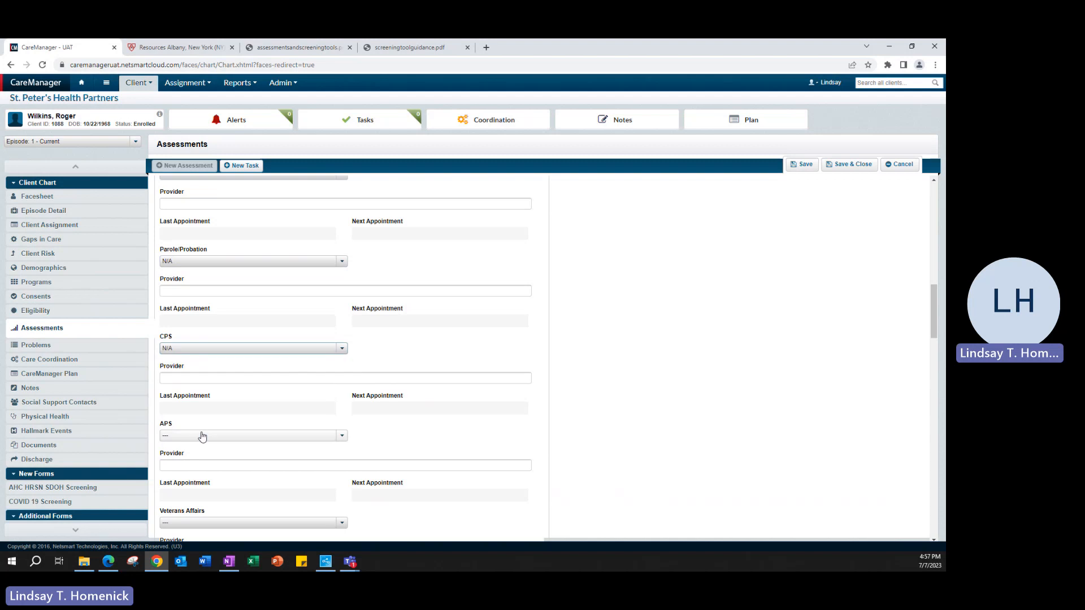
pyautogui.click(204, 436)
pyautogui.click(169, 494)
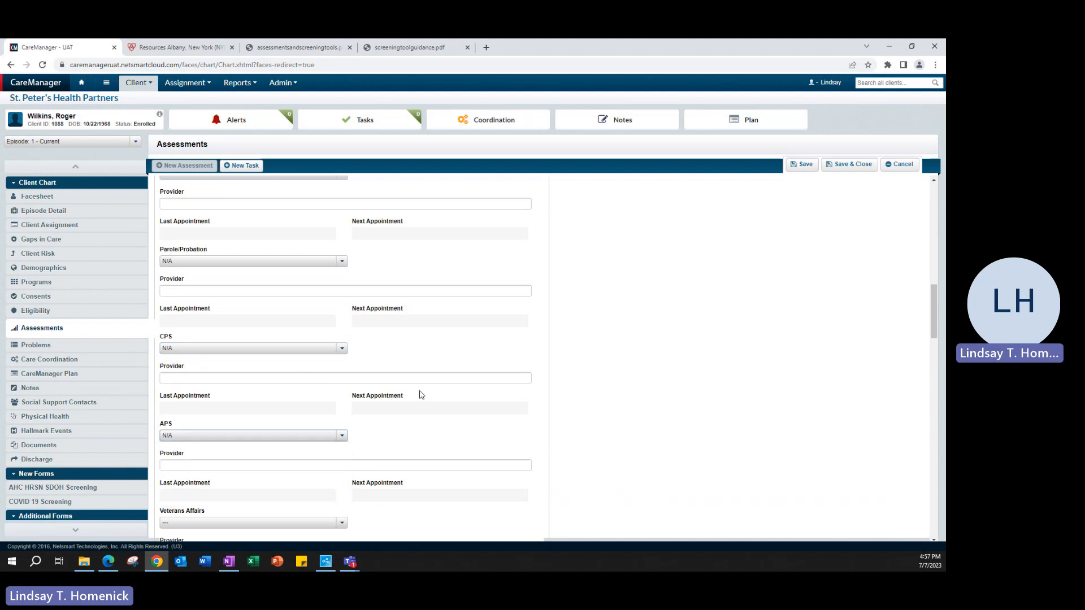
# - Change the Optical status to Provider Needed
pyautogui.scroll(2, 423, 392)
pyautogui.scroll(1, 425, 390)
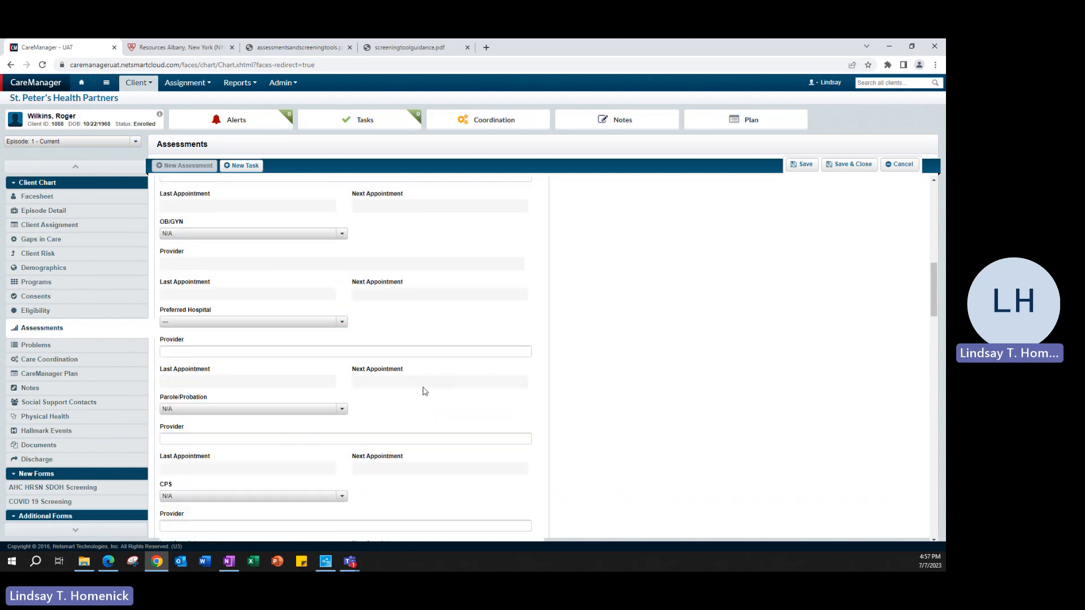
pyautogui.scroll(3, 425, 391)
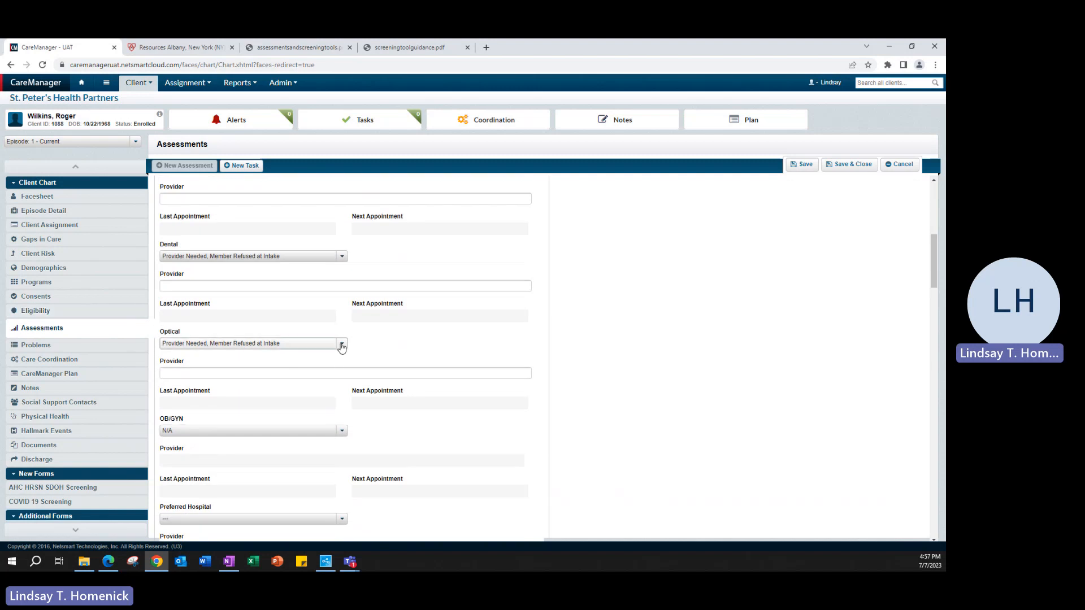
pyautogui.click(342, 344)
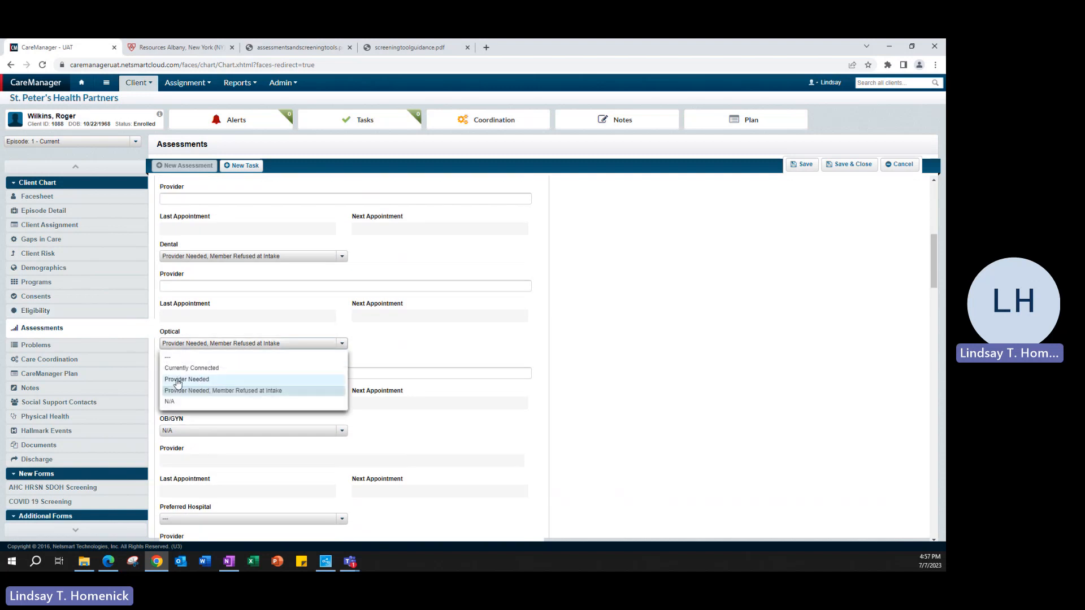
pyautogui.click(178, 382)
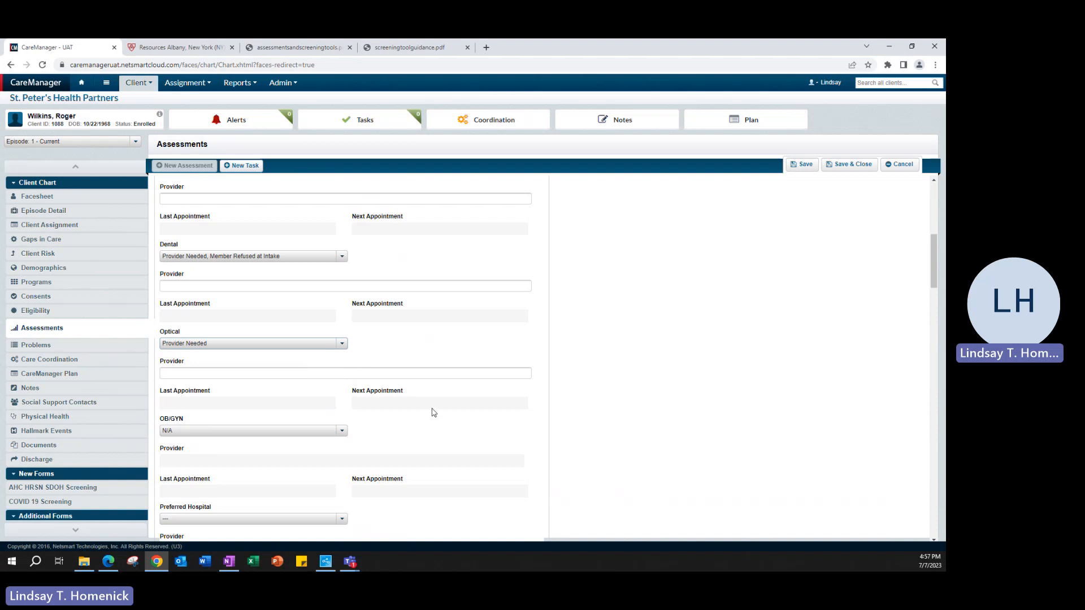
pyautogui.scroll(7, 433, 412)
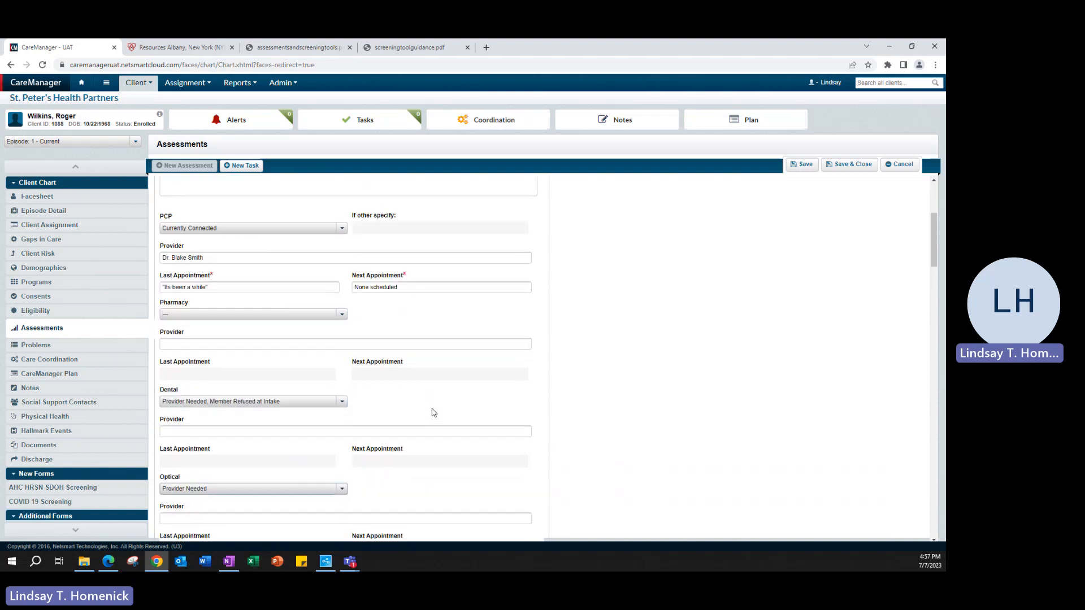
# - Collapse Healthcare Information and Legal, and expand Care Coordination / Outreach
pyautogui.click(176, 341)
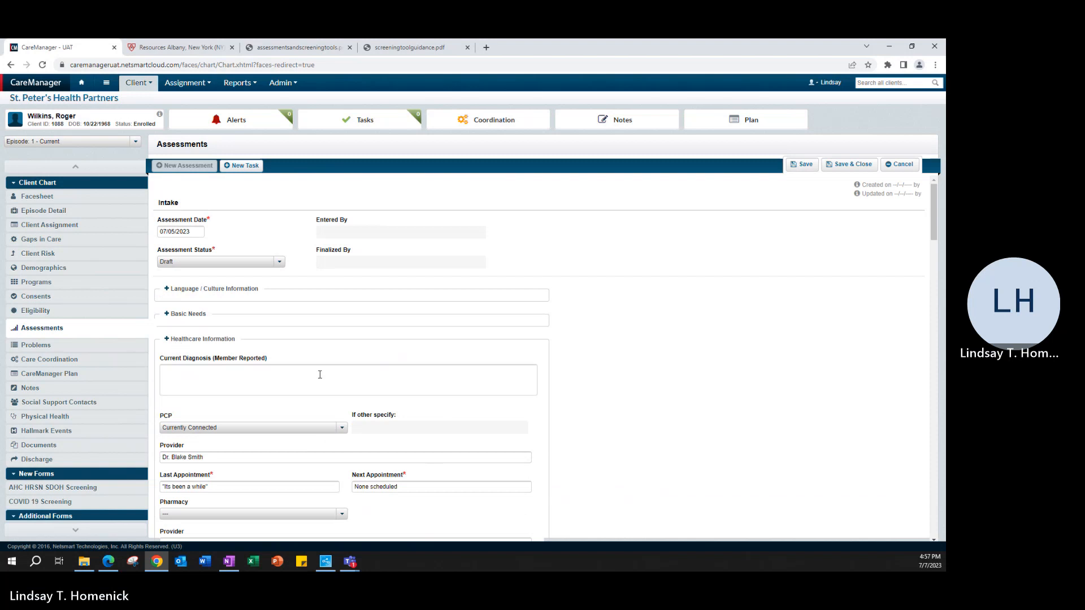
pyautogui.click(179, 365)
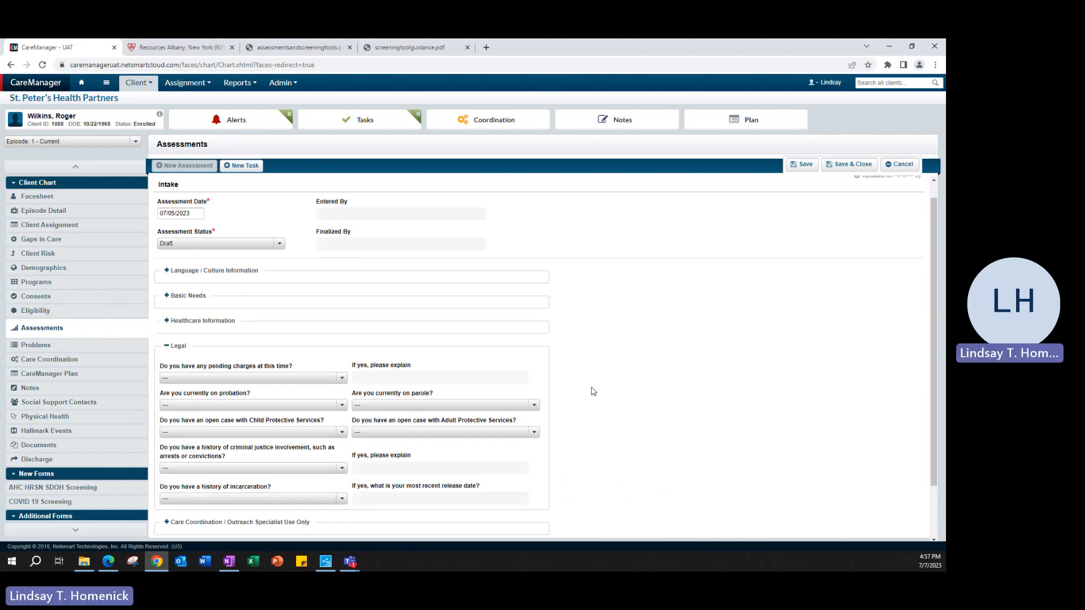
pyautogui.scroll(-1, 394, 439)
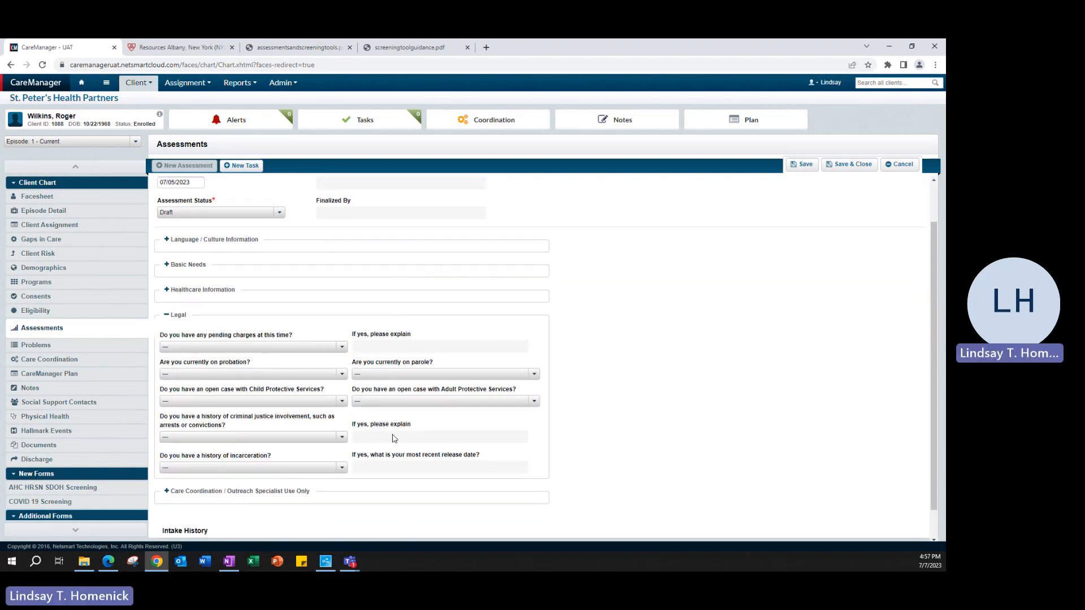
pyautogui.click(175, 318)
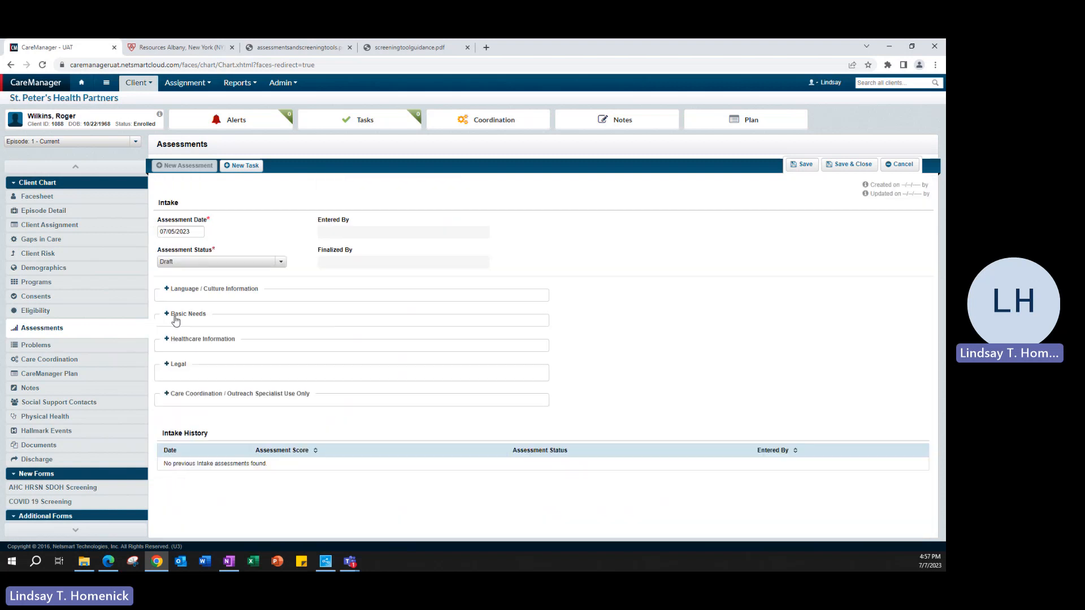
pyautogui.click(305, 393)
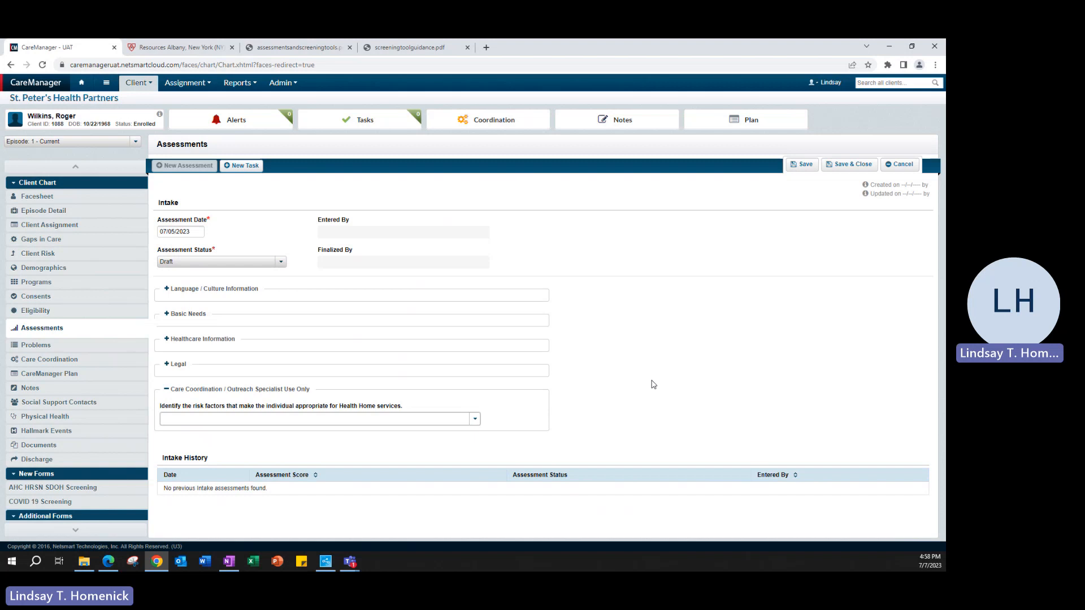
# - Set the Health Home risk factors checklist to None only
pyautogui.click(475, 419)
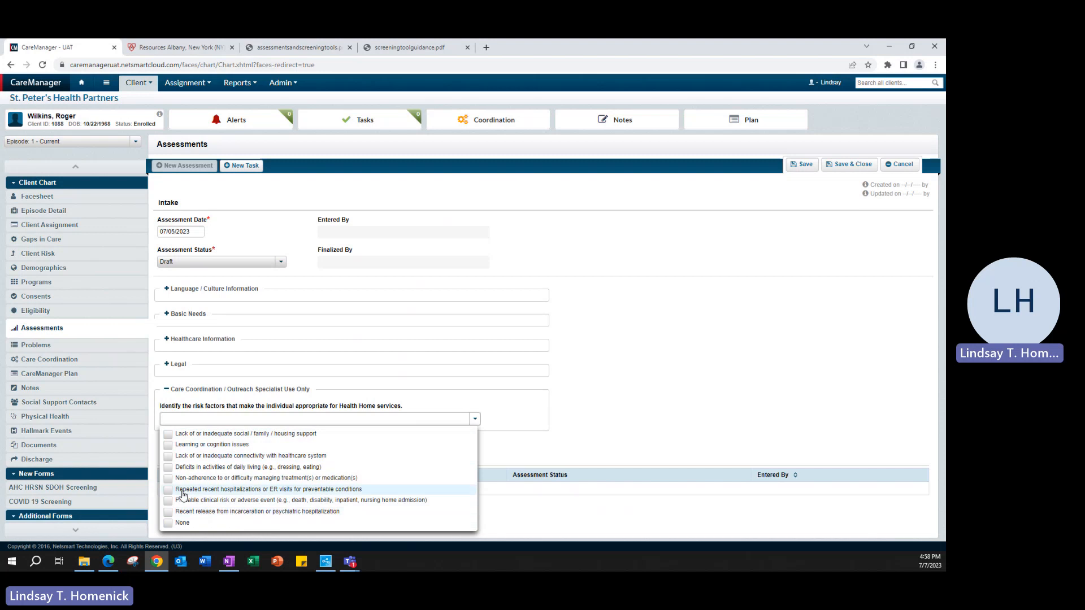
pyautogui.click(171, 479)
pyautogui.click(168, 456)
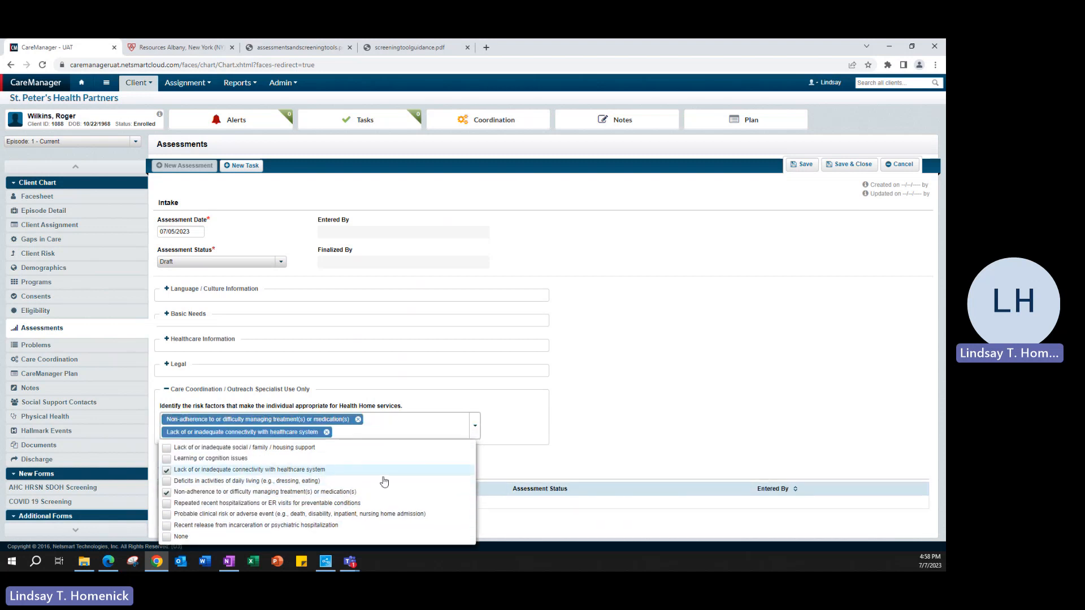
pyautogui.click(168, 471)
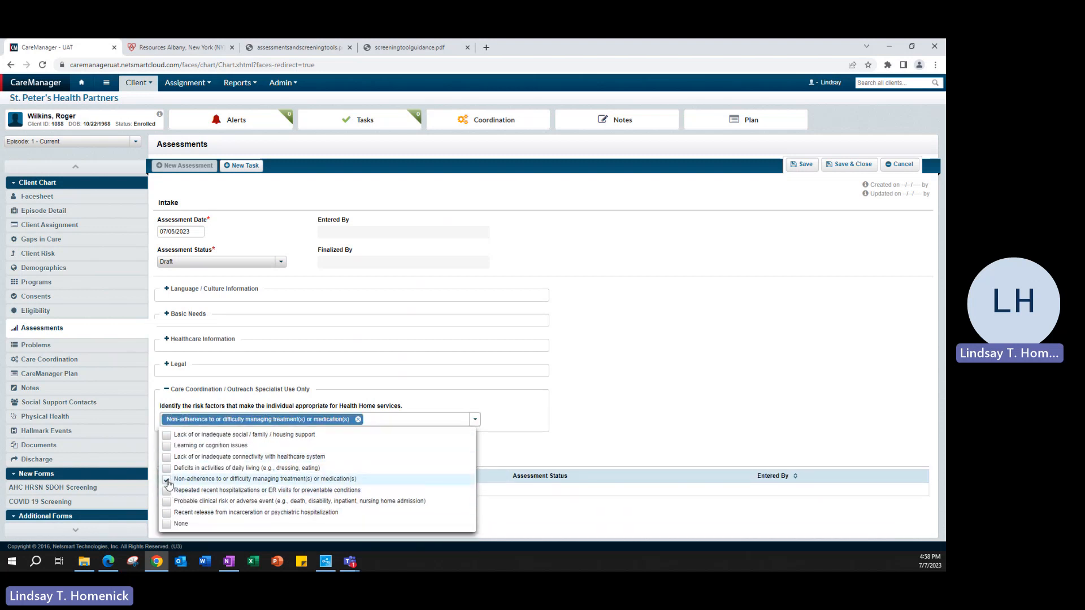
pyautogui.click(169, 480)
pyautogui.click(168, 523)
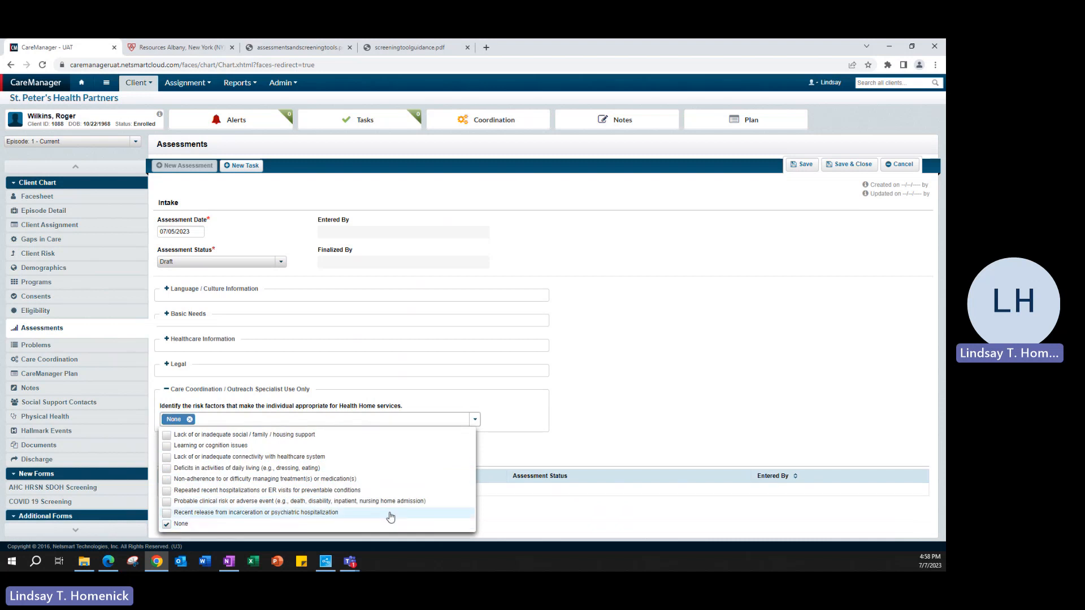
pyautogui.click(725, 406)
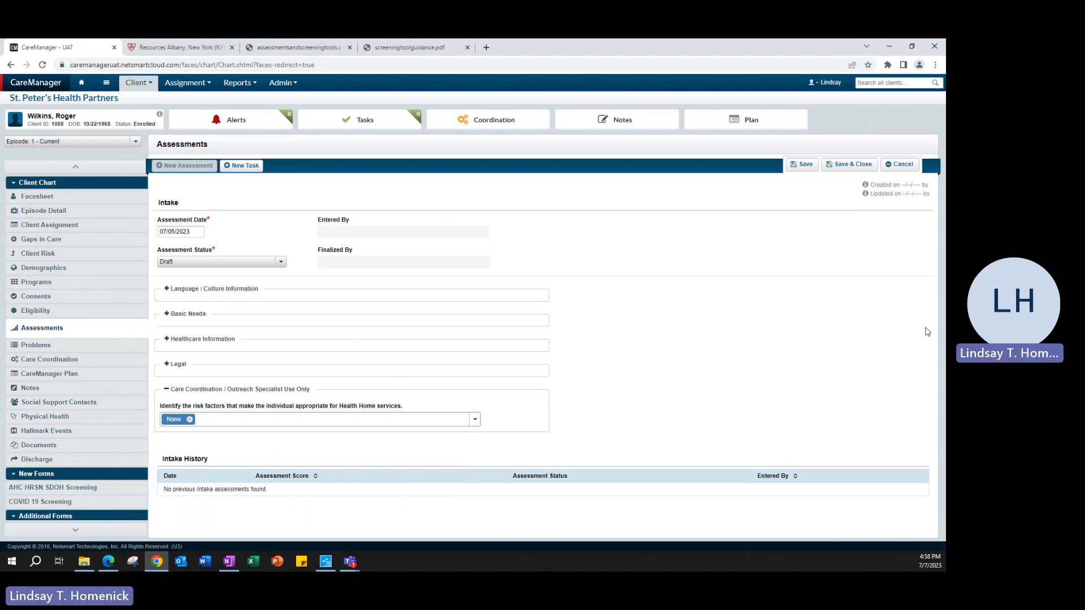
# - Cancel the unsaved Intake assessment and bring up the New Assessment type list
pyautogui.click(900, 164)
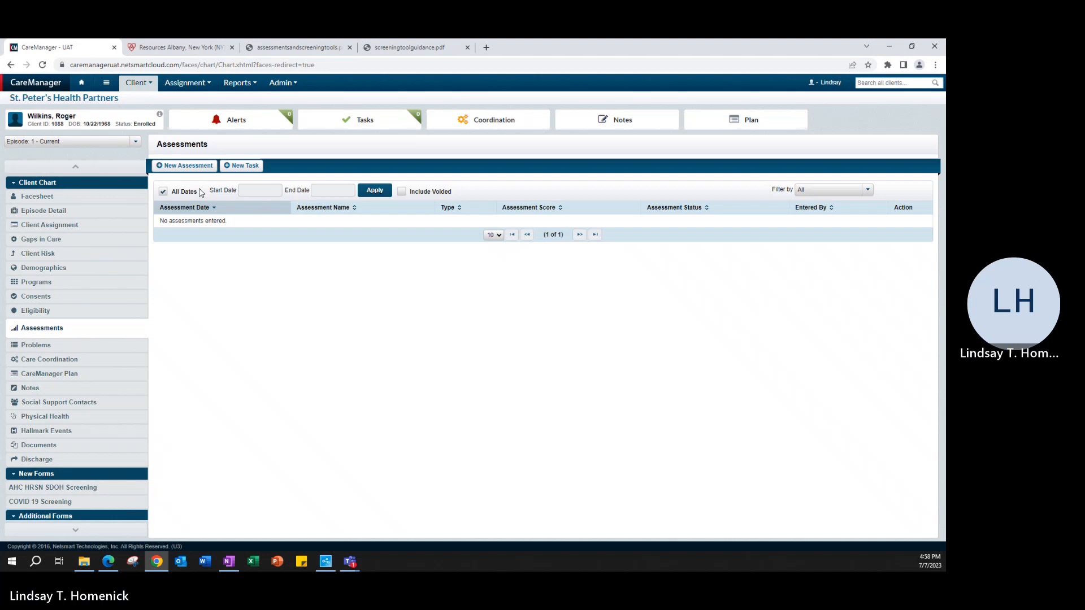
pyautogui.click(185, 167)
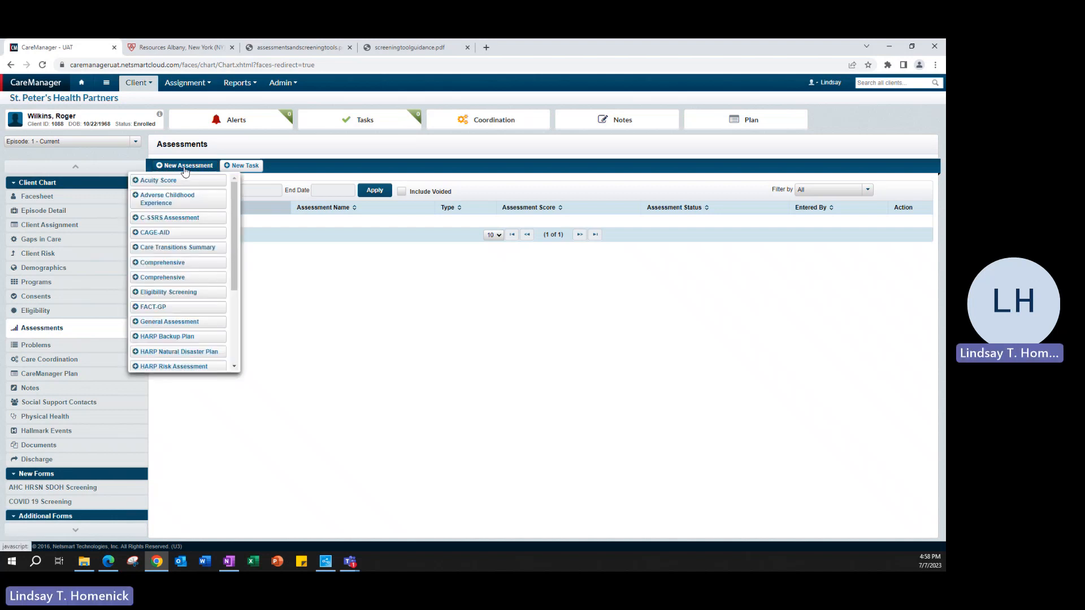
# - Start a new Comprehensive assessment with Assessment Type set to Update
pyautogui.click(192, 279)
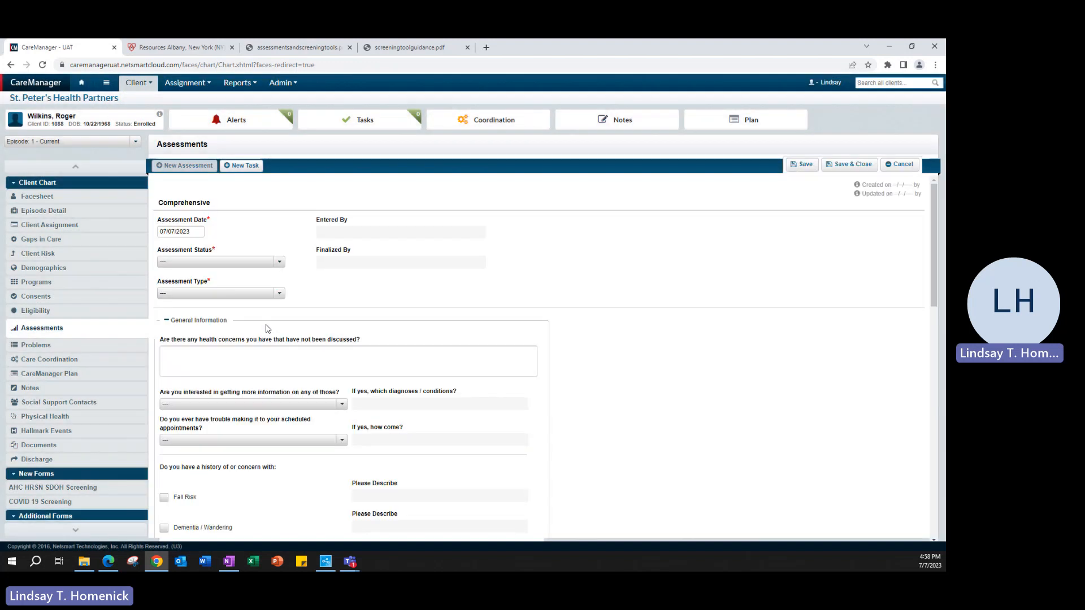
pyautogui.click(199, 233)
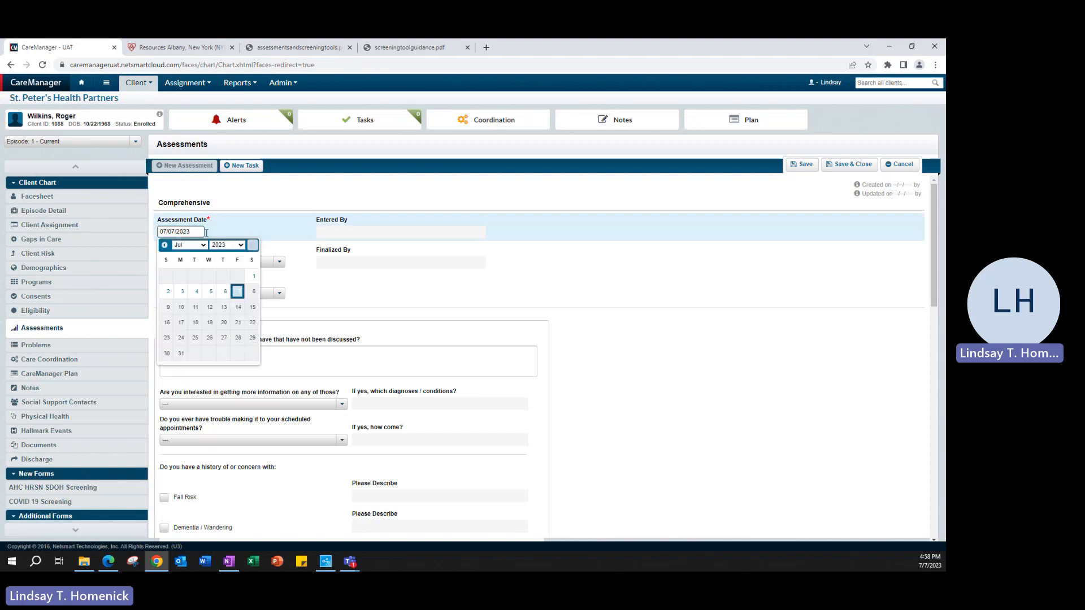
pyautogui.click(232, 236)
pyautogui.click(260, 267)
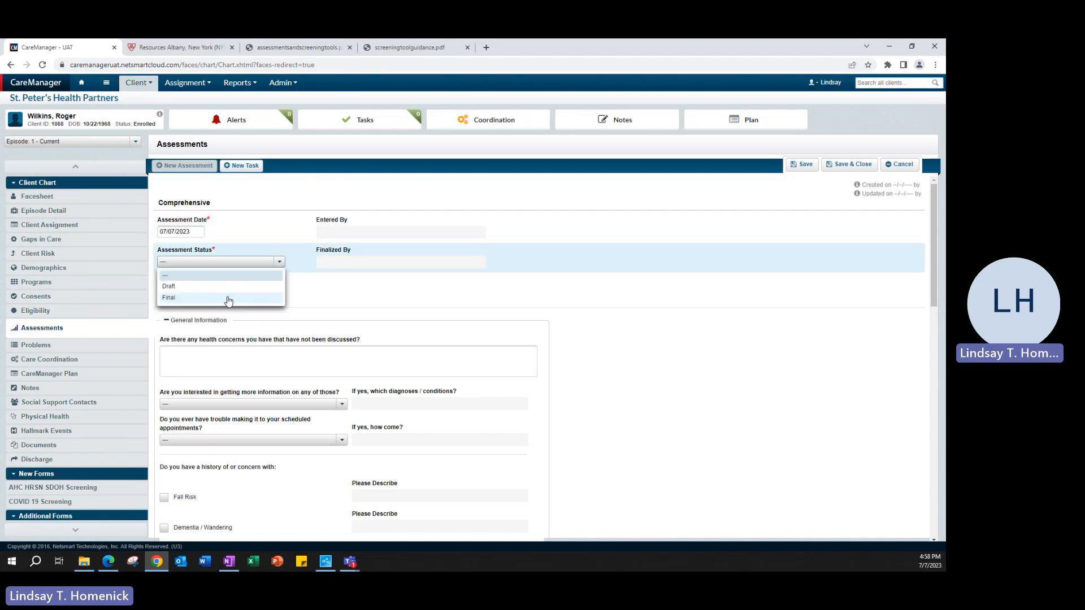
pyautogui.click(376, 293)
pyautogui.click(277, 294)
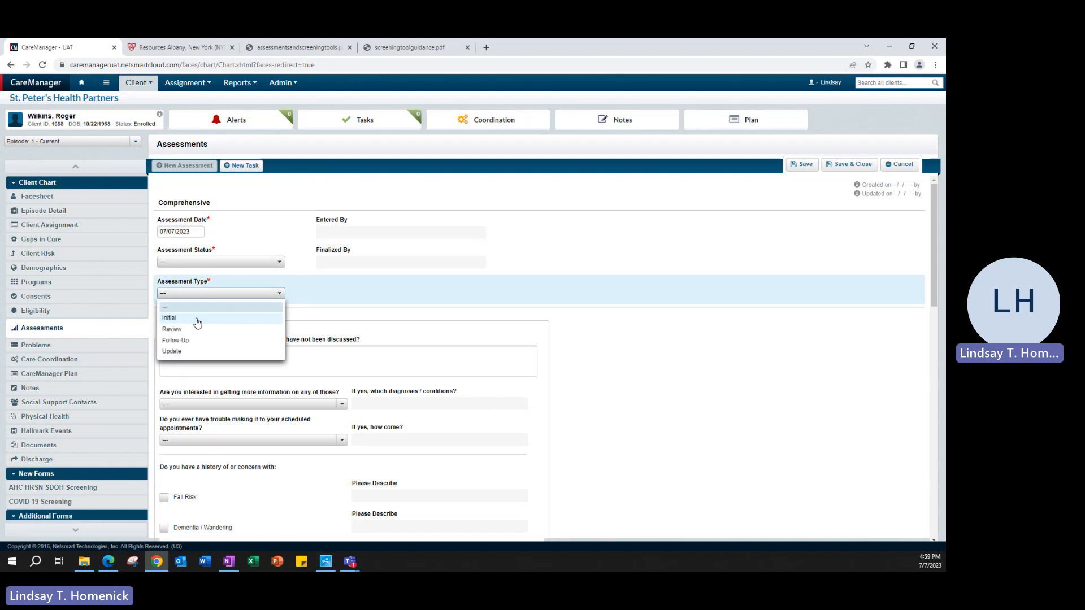
pyautogui.click(172, 351)
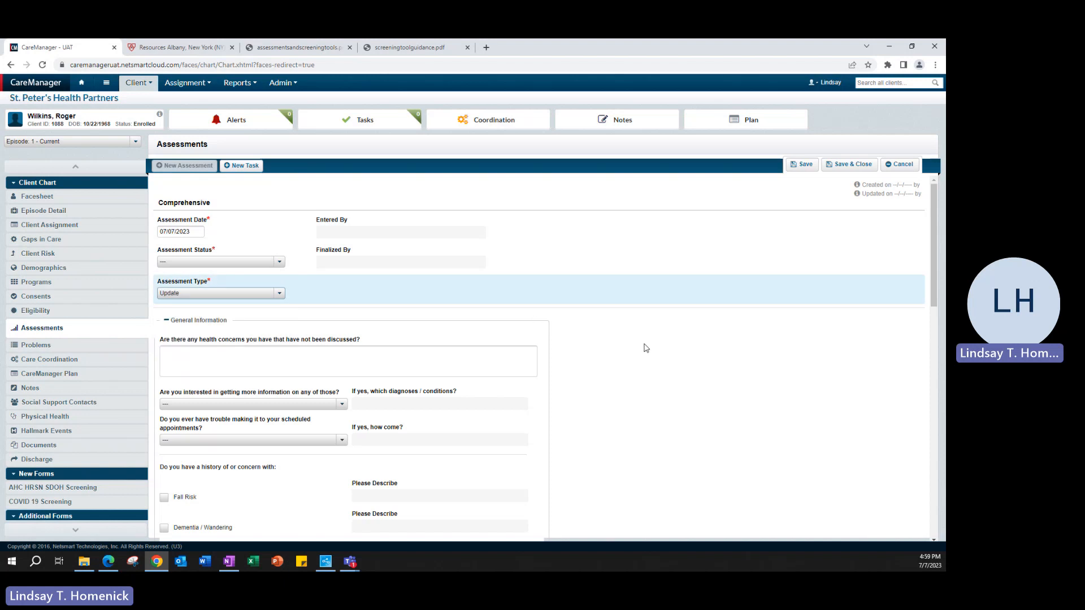
# - Mark Suicidal History as a concern, described as 'Attempted in 2016'
pyautogui.scroll(-3, 697, 380)
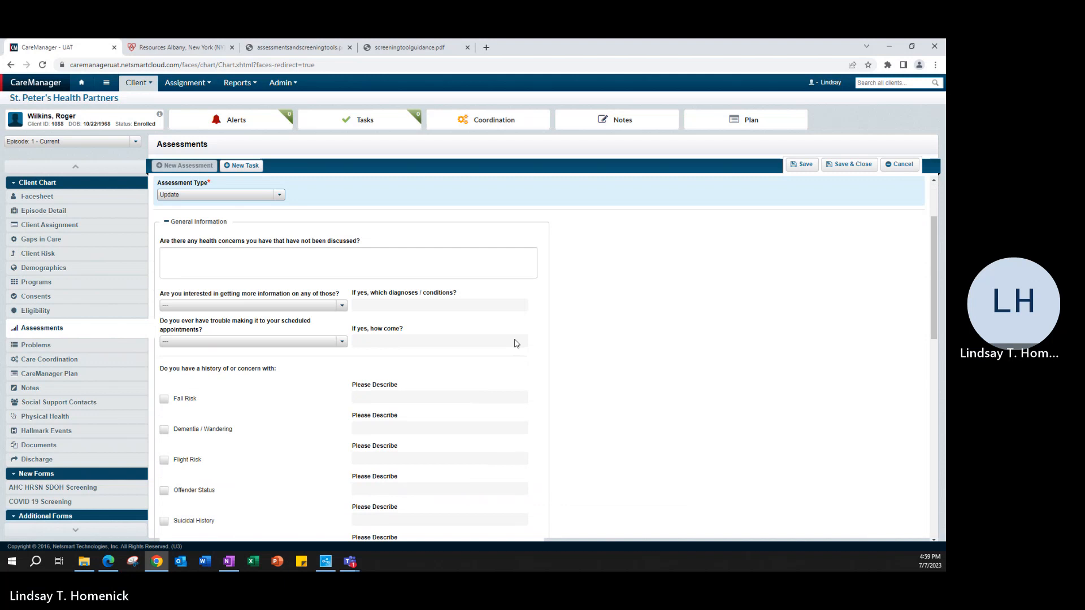
pyautogui.click(202, 222)
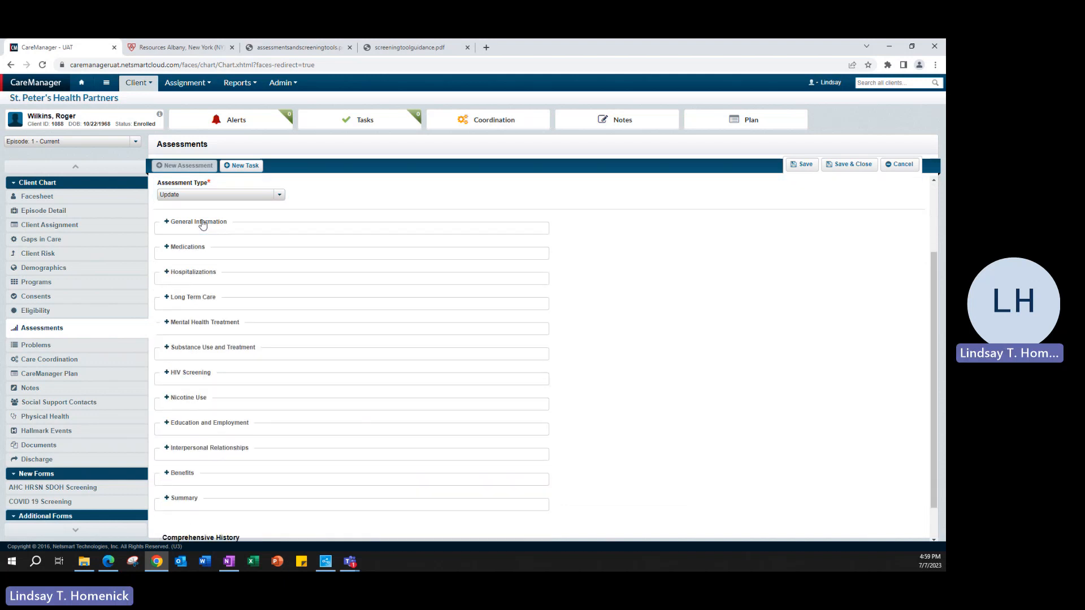
pyautogui.click(203, 222)
pyautogui.click(214, 256)
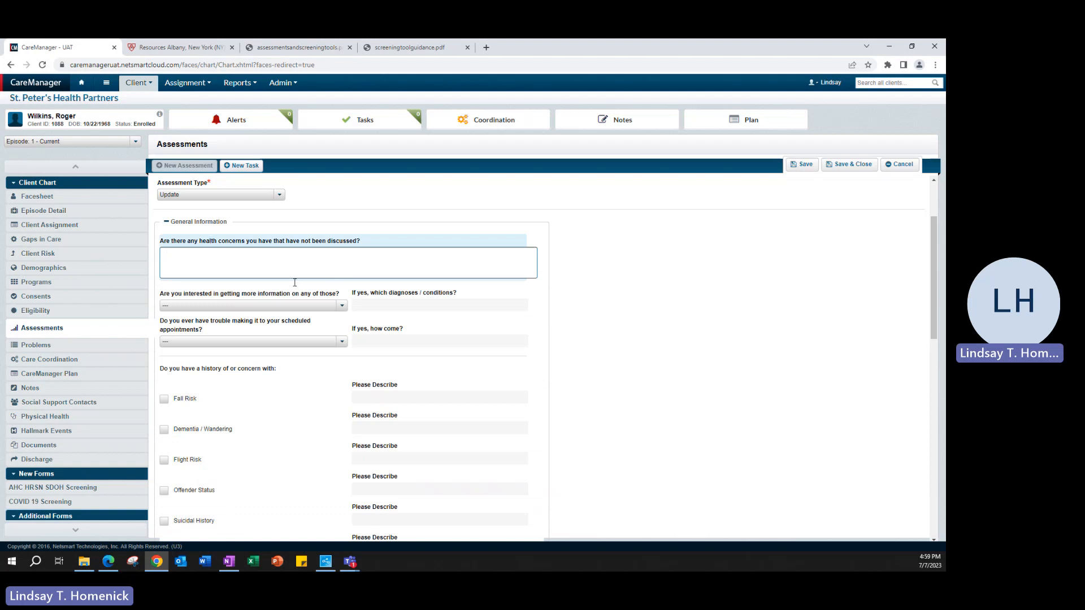
pyautogui.scroll(-2, 314, 346)
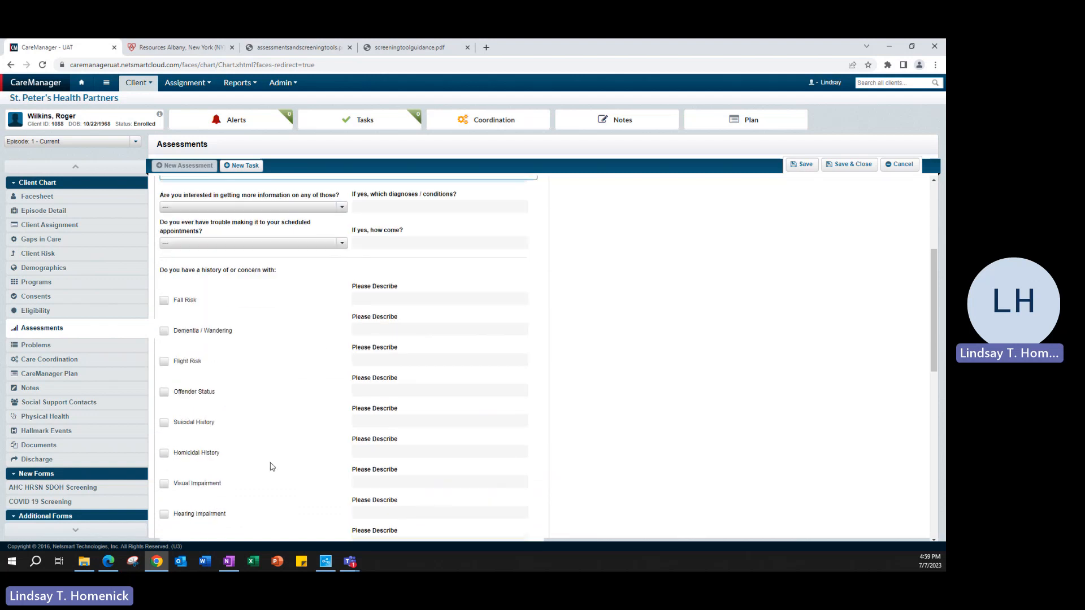
pyautogui.scroll(-1, 270, 467)
pyautogui.click(164, 373)
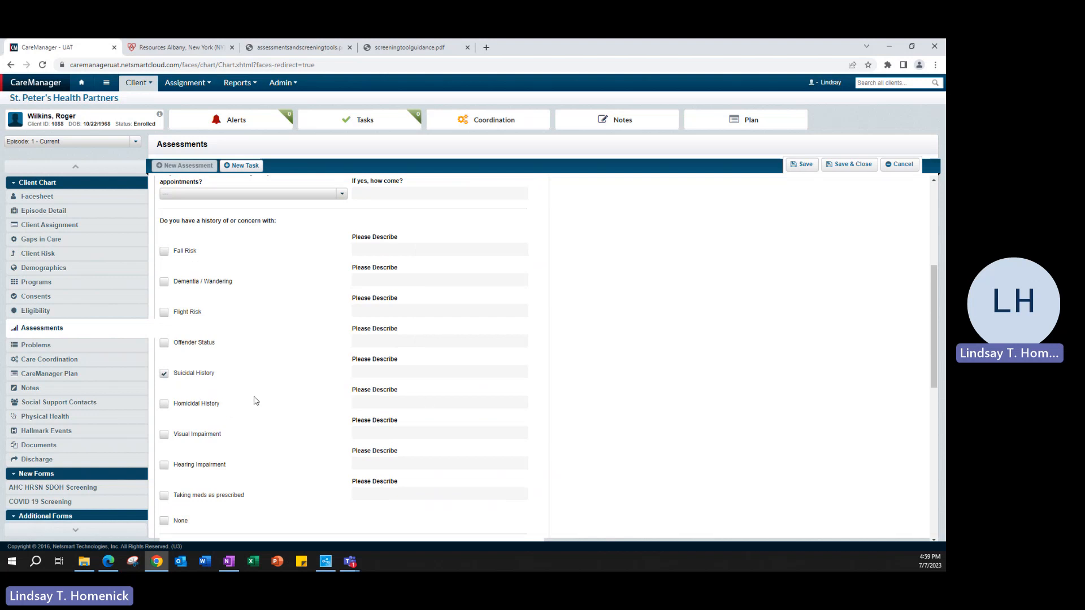
pyautogui.click(415, 375)
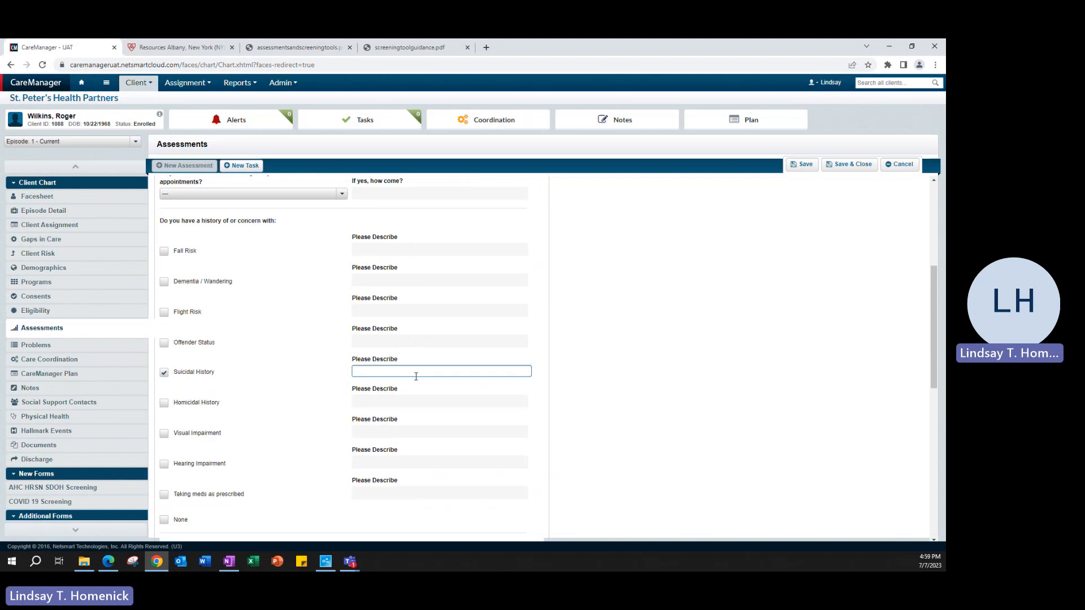
pyautogui.write('Attemp')
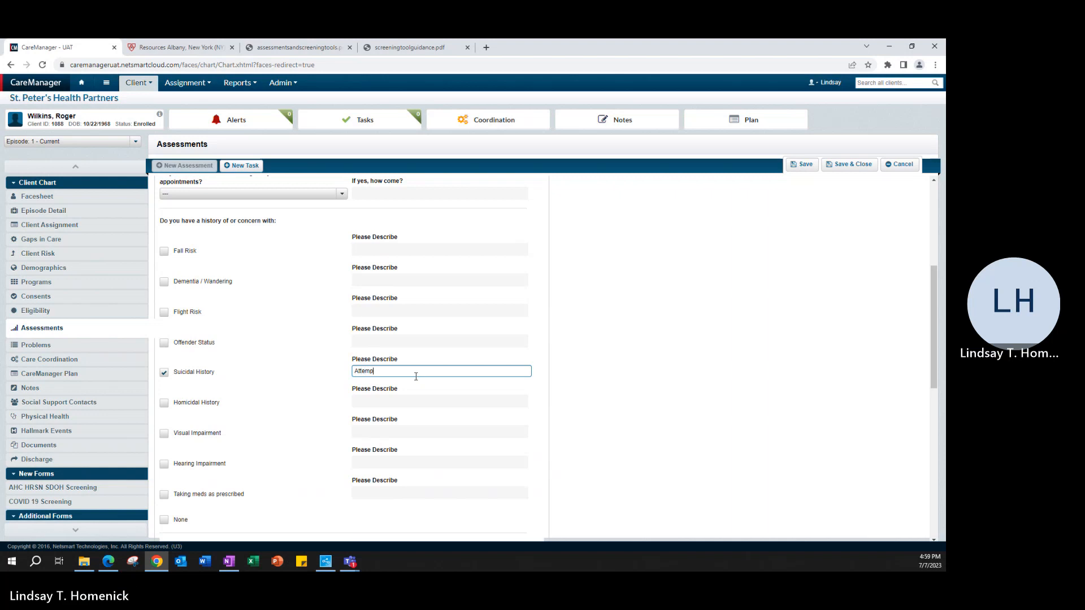
pyautogui.write('ted in 2016')
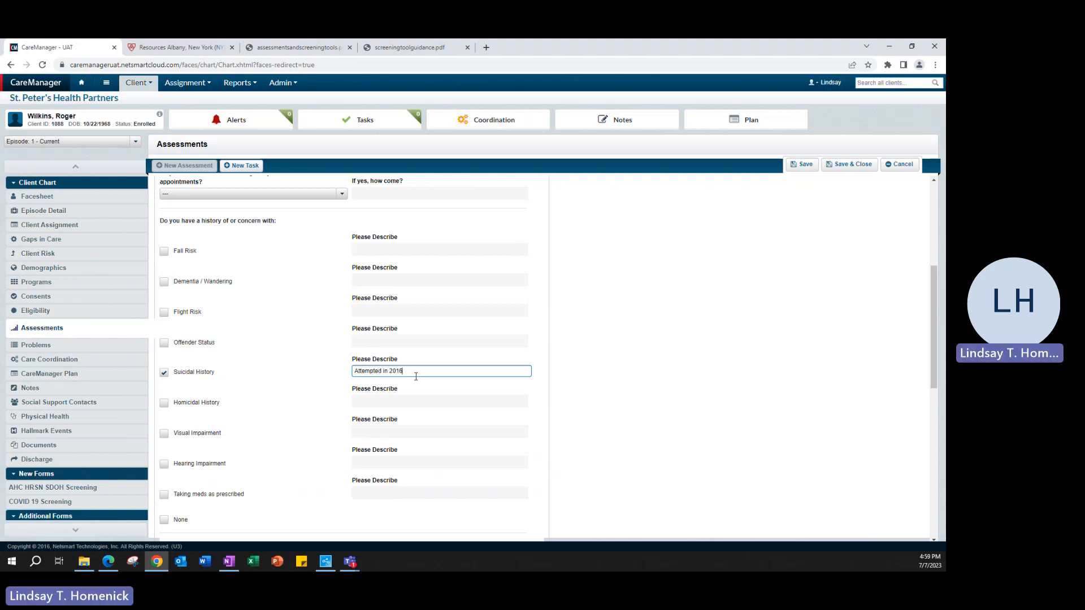
# - Set the assistive devices answer to None instead of Other, specify
pyautogui.scroll(-5, 283, 449)
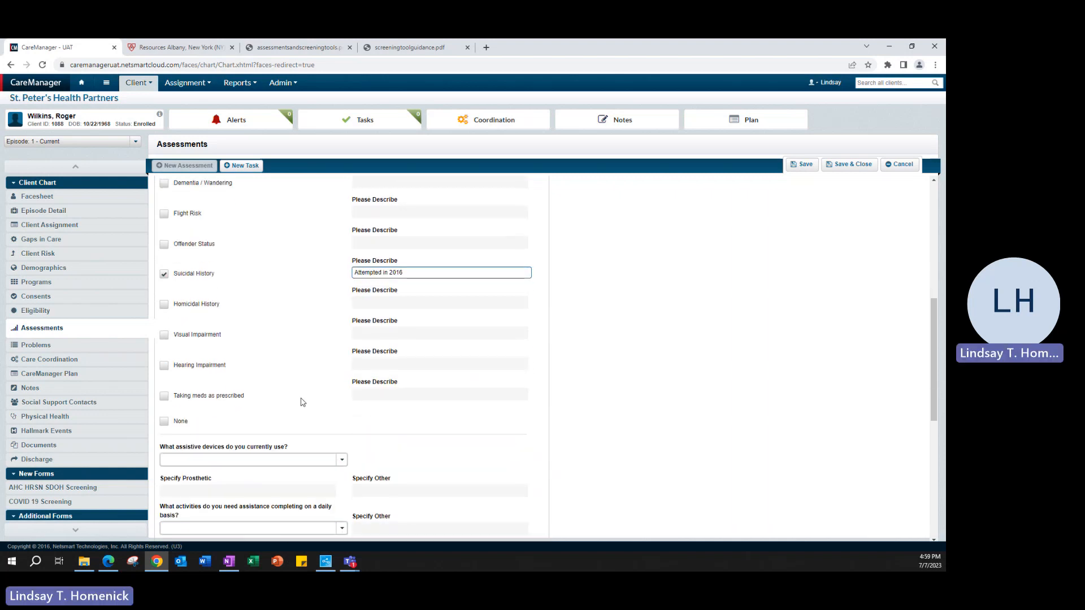
pyautogui.click(279, 312)
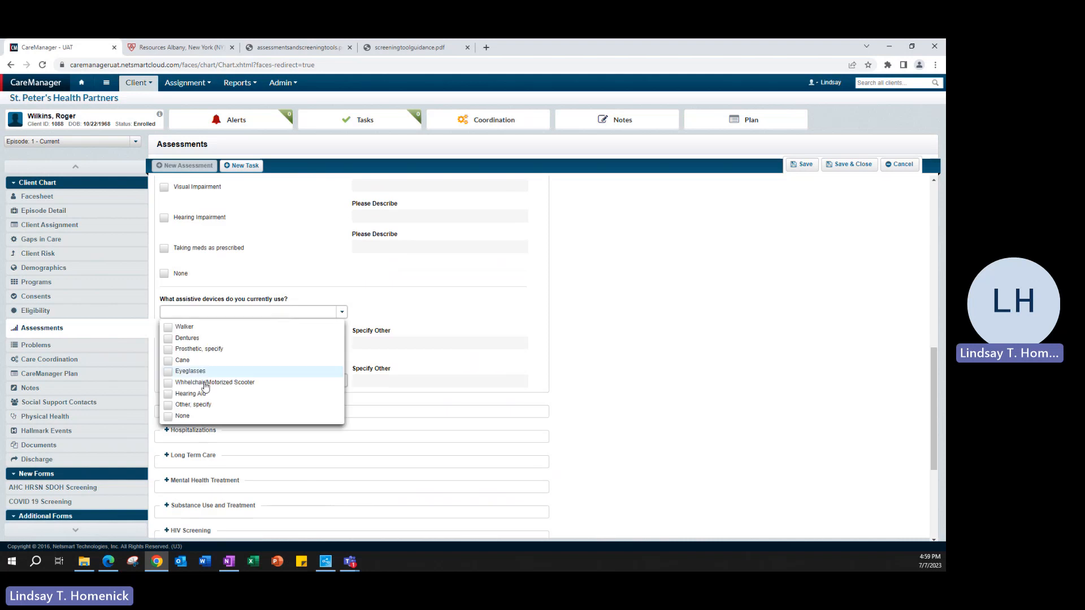
pyautogui.click(197, 405)
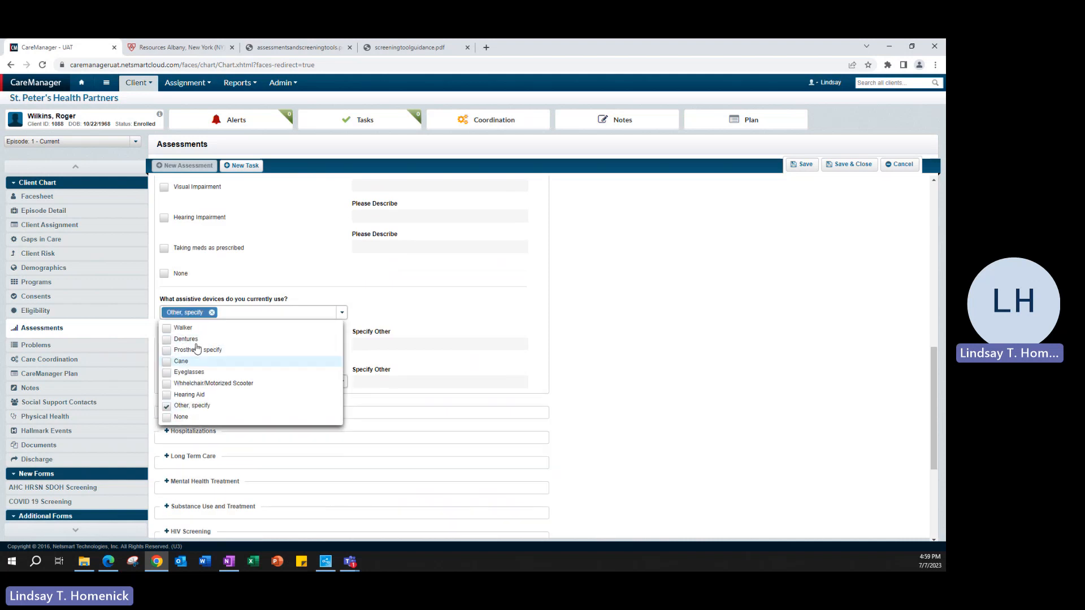
pyautogui.click(418, 344)
pyautogui.click(430, 344)
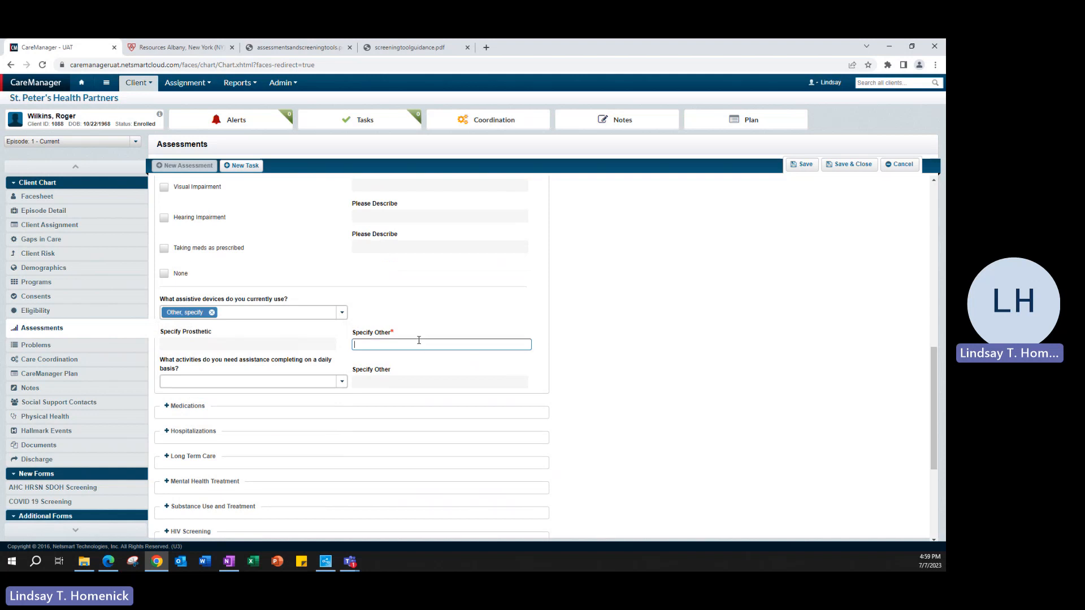
pyautogui.click(310, 319)
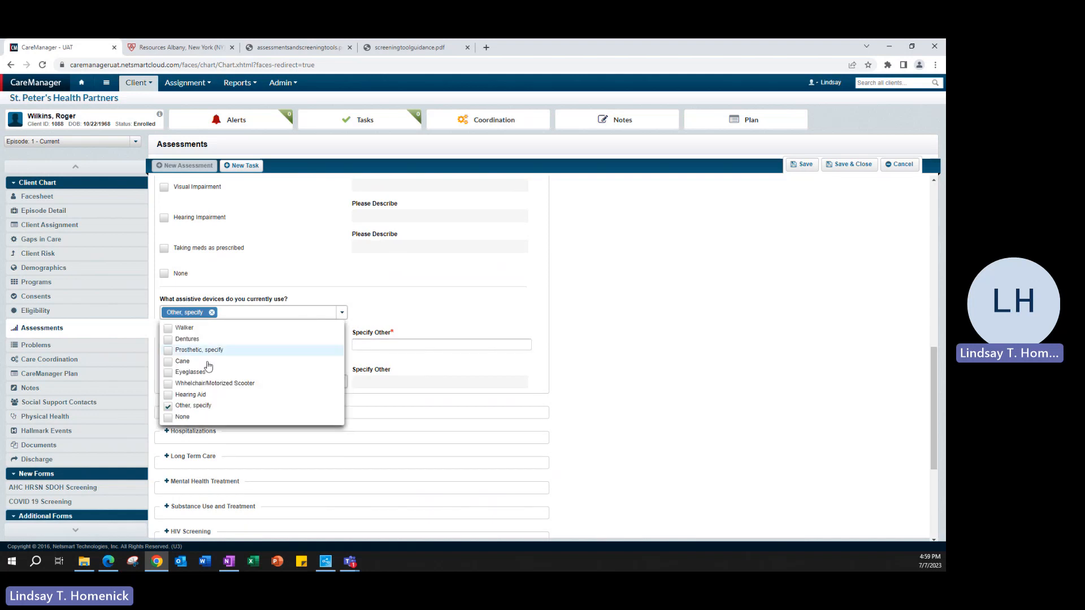
pyautogui.click(180, 416)
pyautogui.click(481, 309)
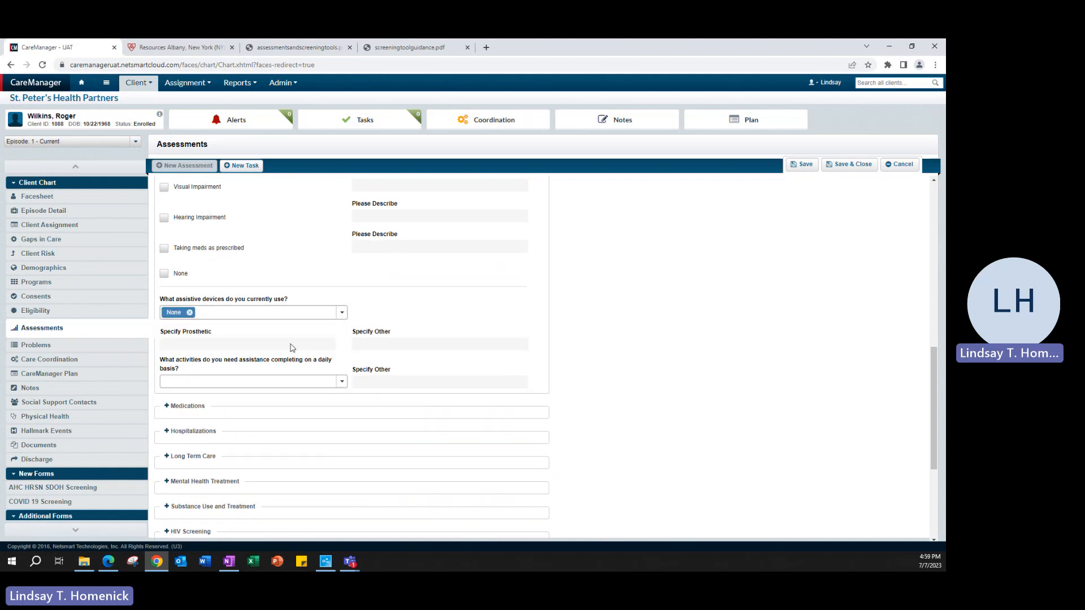
pyautogui.scroll(8, 426, 347)
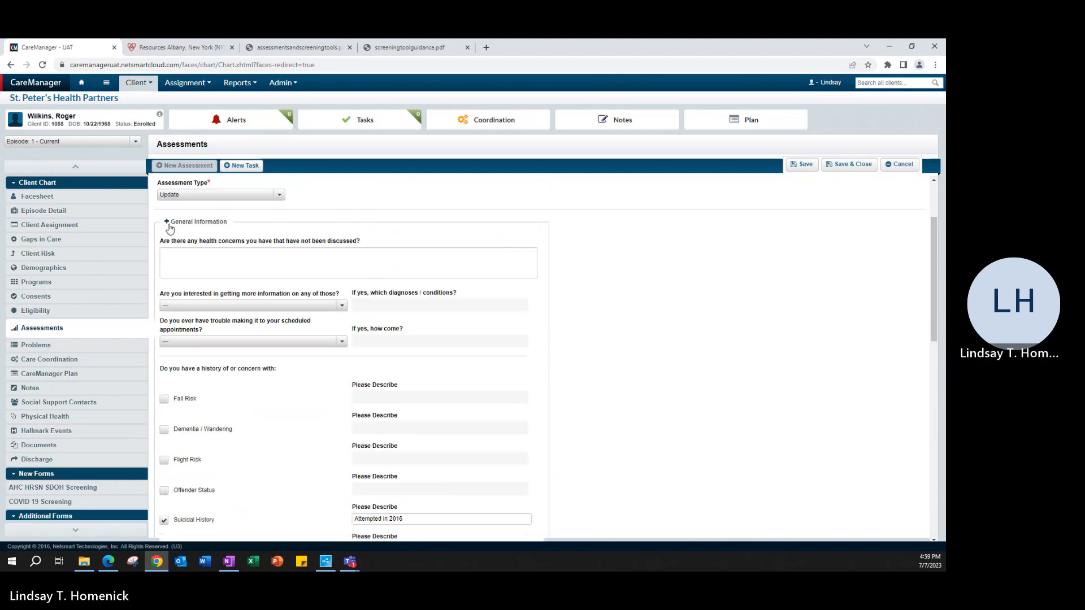
# - Collapse General Information and briefly review the Medications and Hospitalizations sections
pyautogui.click(167, 222)
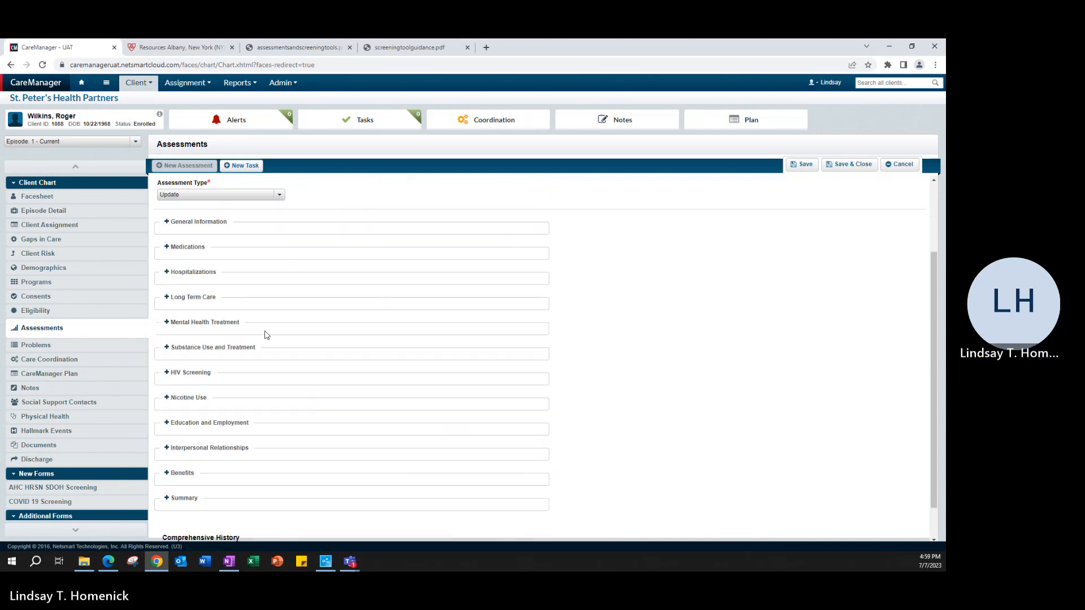
pyautogui.click(194, 248)
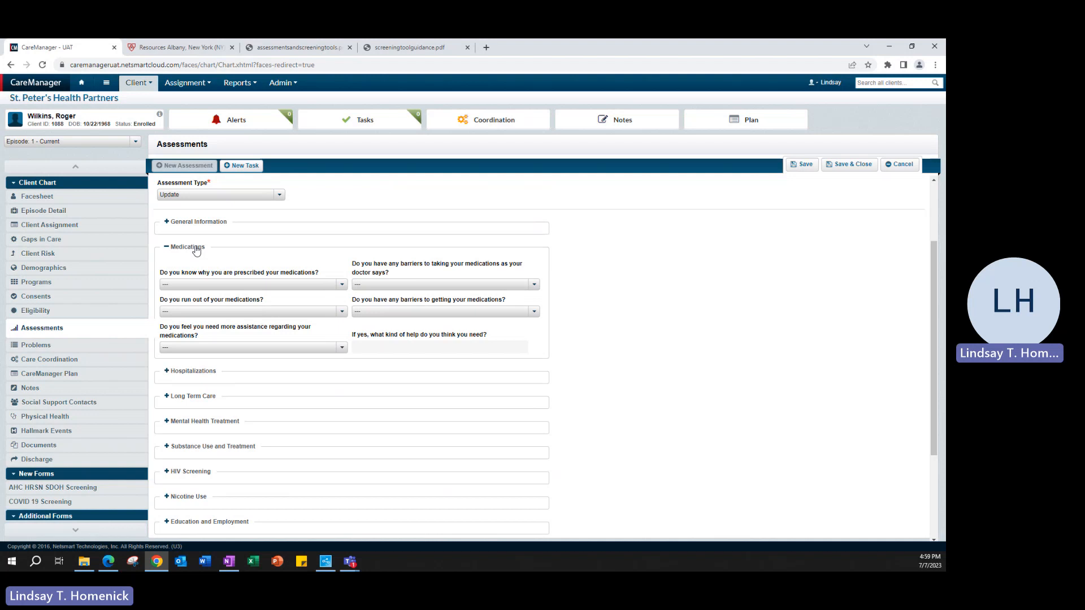
pyautogui.click(195, 249)
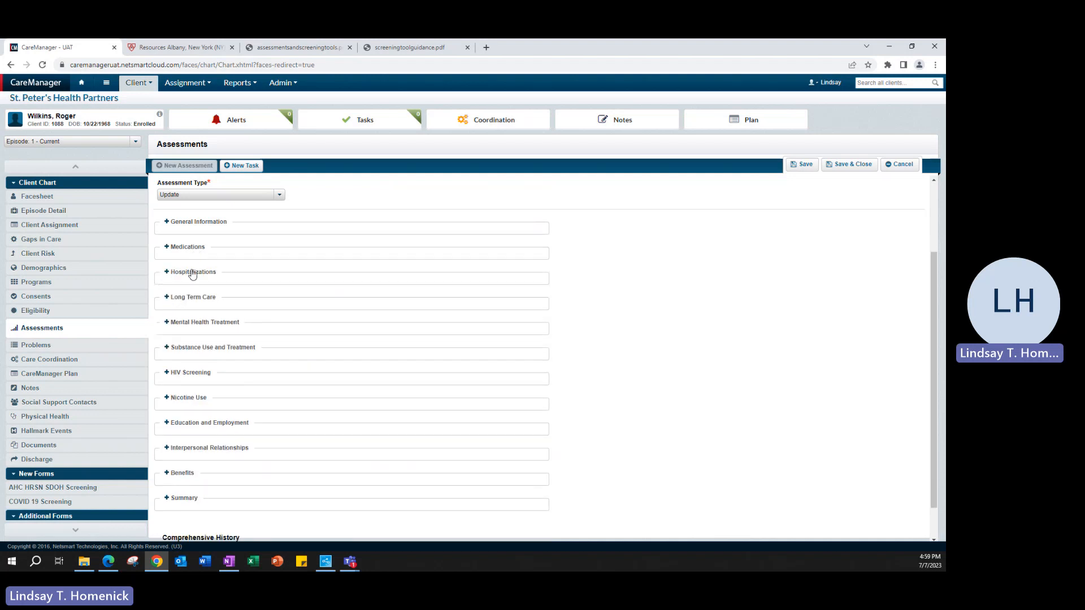
pyautogui.click(192, 274)
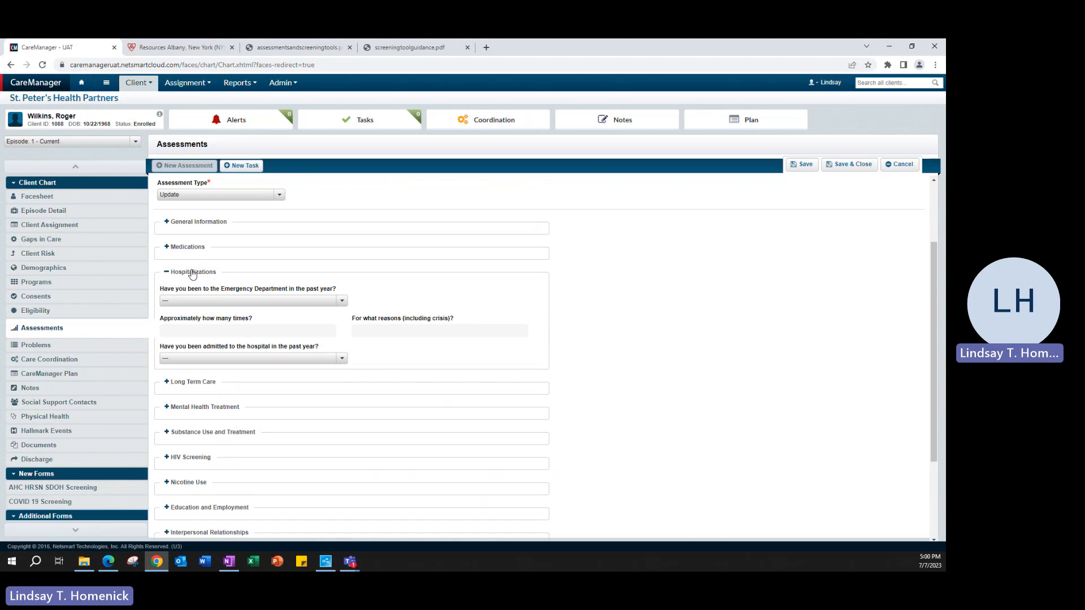
pyautogui.click(192, 273)
# - In Long Term Care, answer Yes to wanting more information on advance directives
pyautogui.click(193, 296)
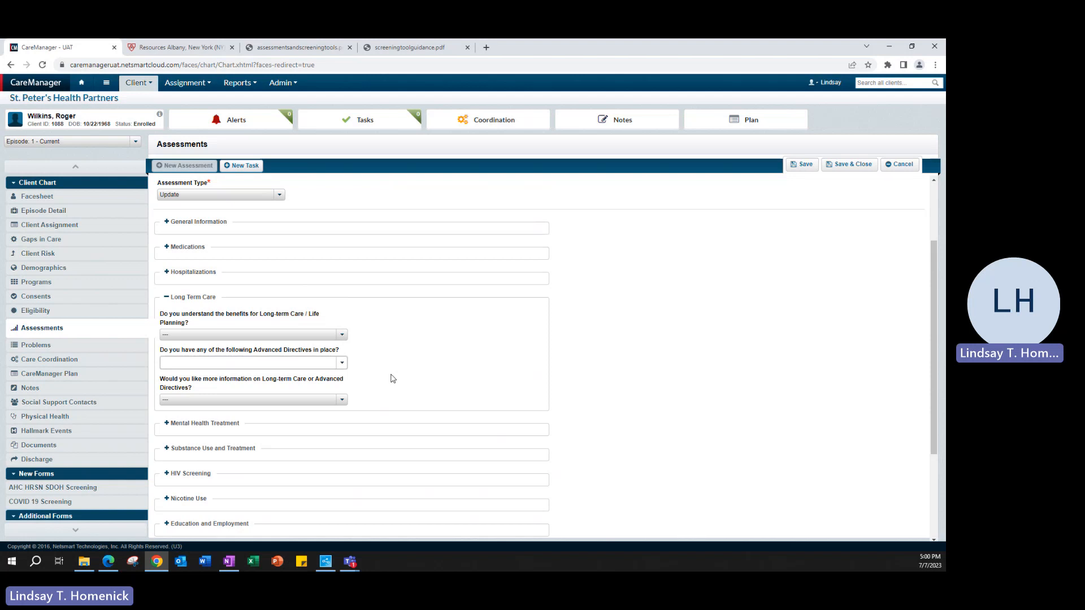
pyautogui.click(341, 399)
pyautogui.click(182, 431)
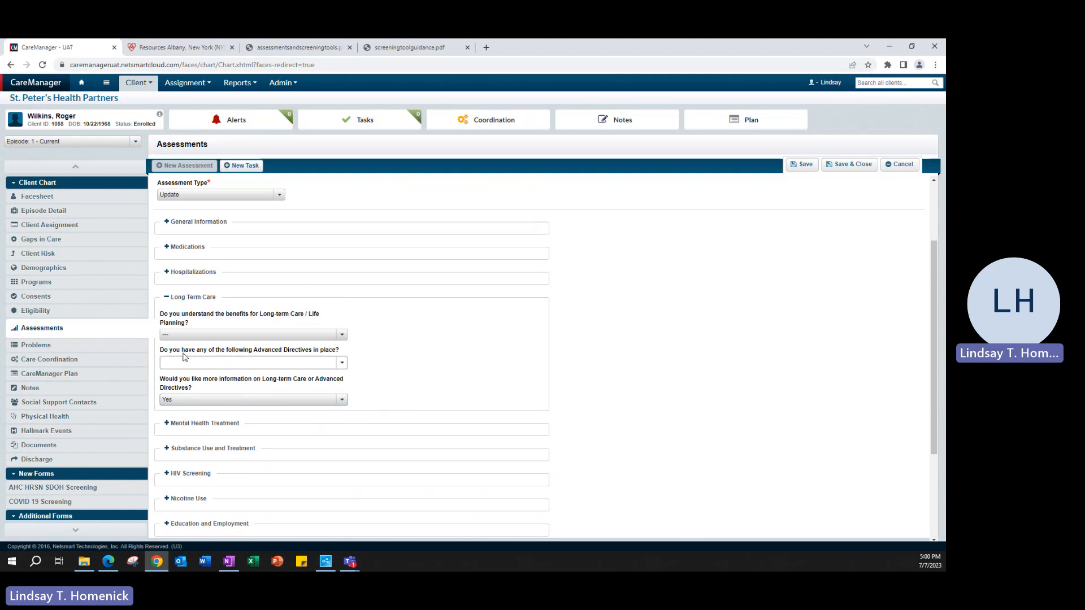
pyautogui.click(182, 299)
# - Review Mental Health Treatment and Substance Use sections, highlighting the CAGE-AID instruction sentence
pyautogui.scroll(-1, 426, 428)
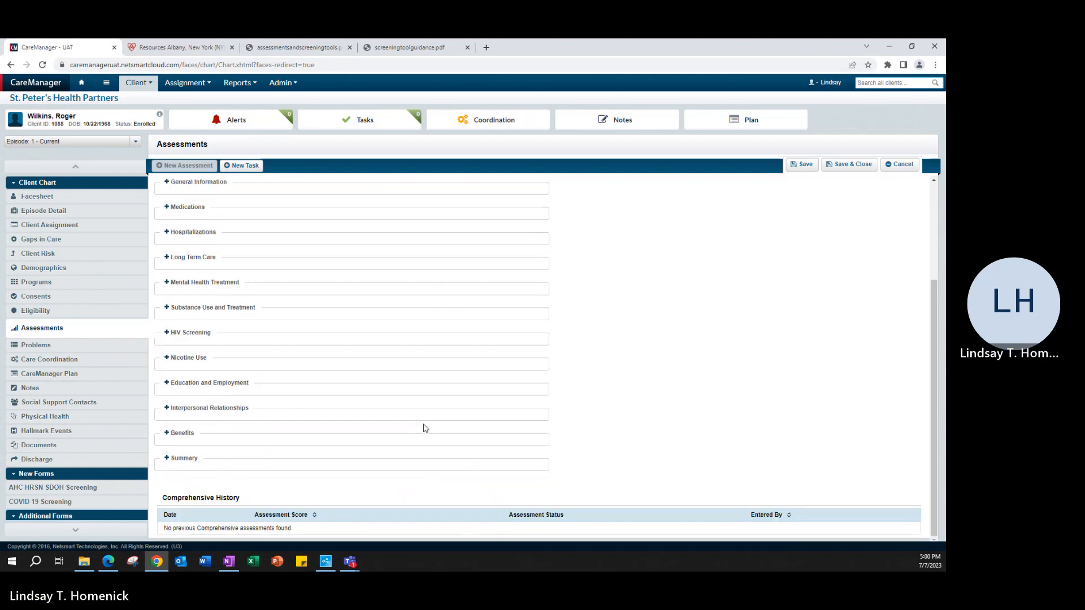
pyautogui.click(213, 286)
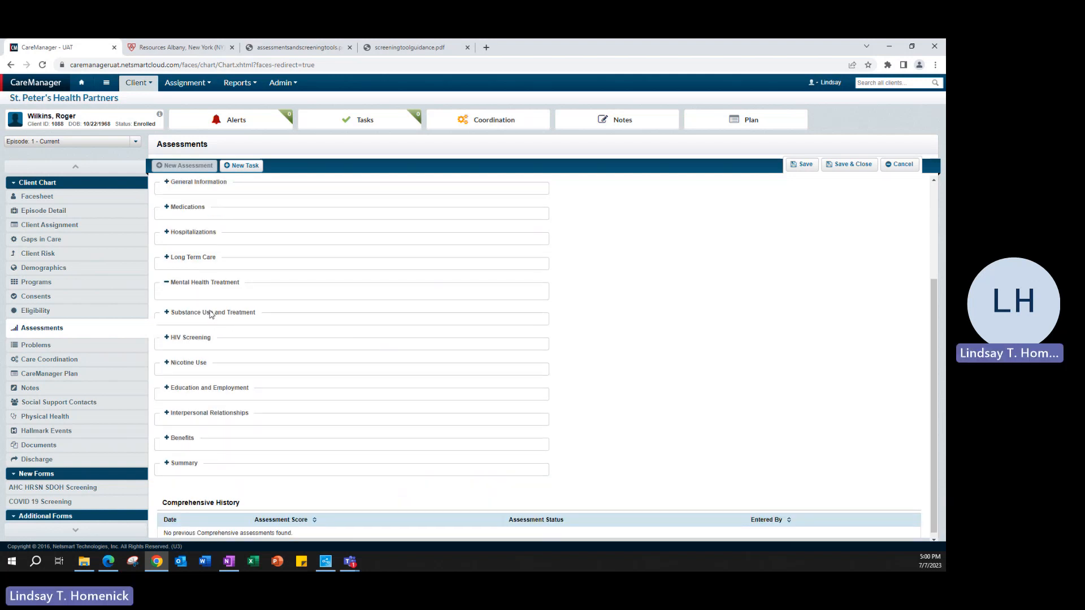
pyautogui.click(219, 286)
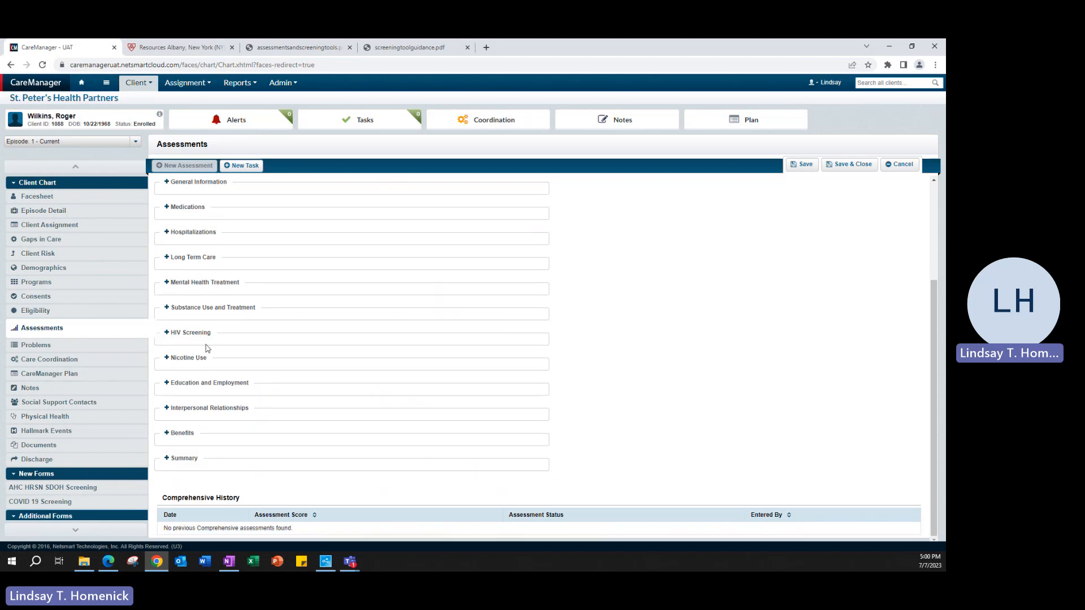
pyautogui.click(215, 308)
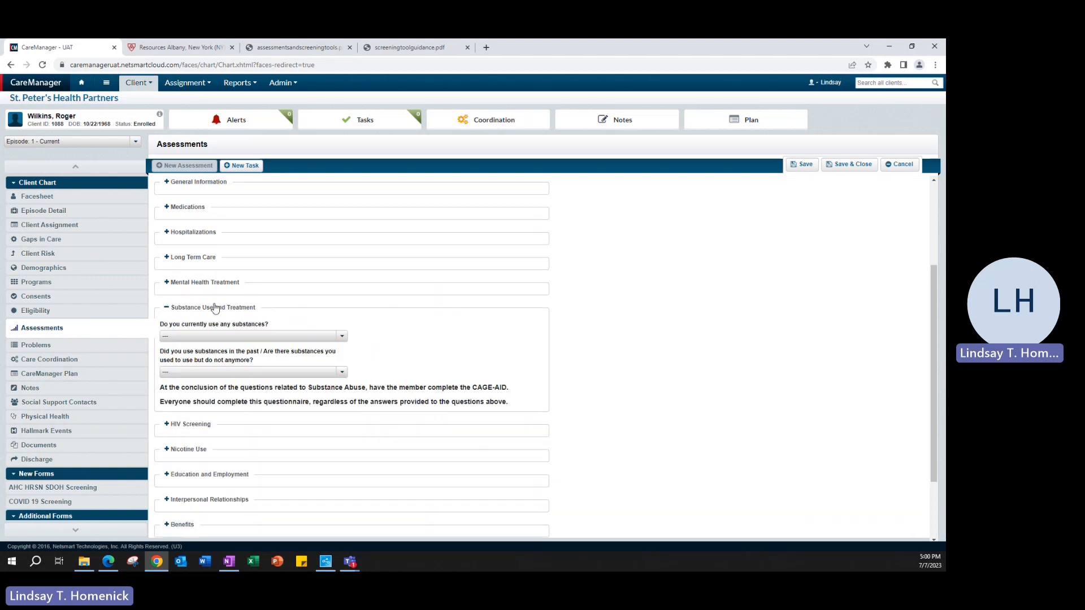
pyautogui.click(214, 308)
pyautogui.click(215, 308)
pyautogui.moveTo(510, 388); pyautogui.dragTo(162, 392)
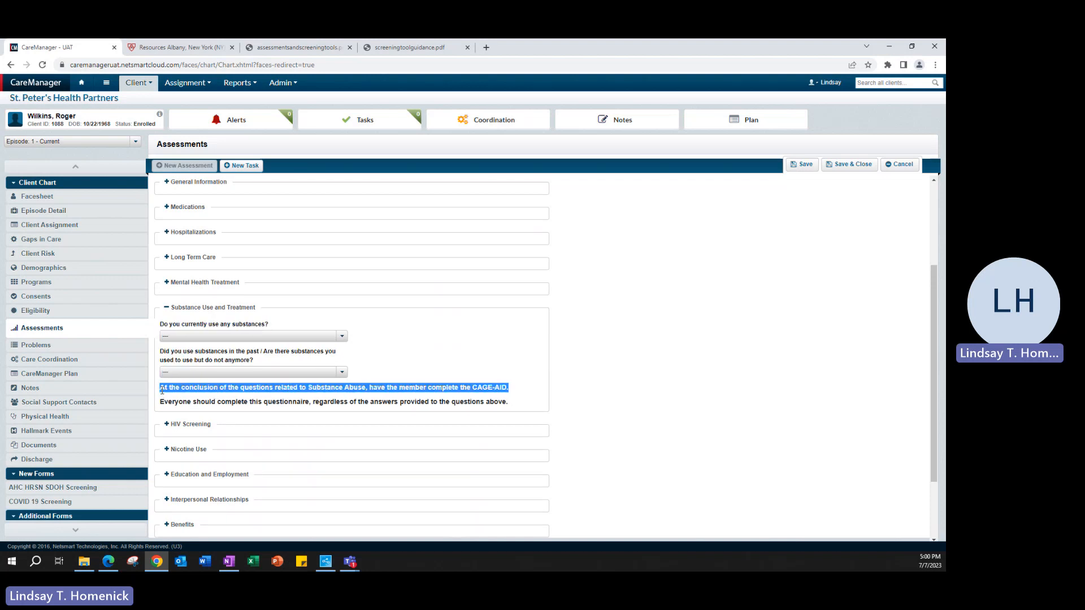
pyautogui.click(184, 311)
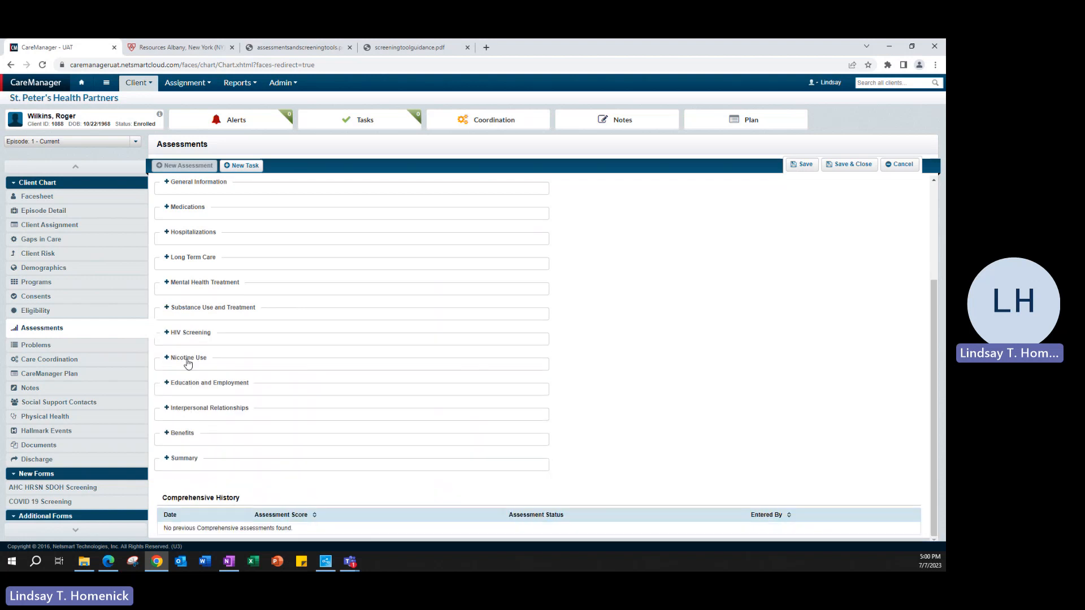
# - Record Refused for Recent STD in HIV Screening, then collapse that section
pyautogui.click(189, 334)
pyautogui.scroll(-2, 427, 381)
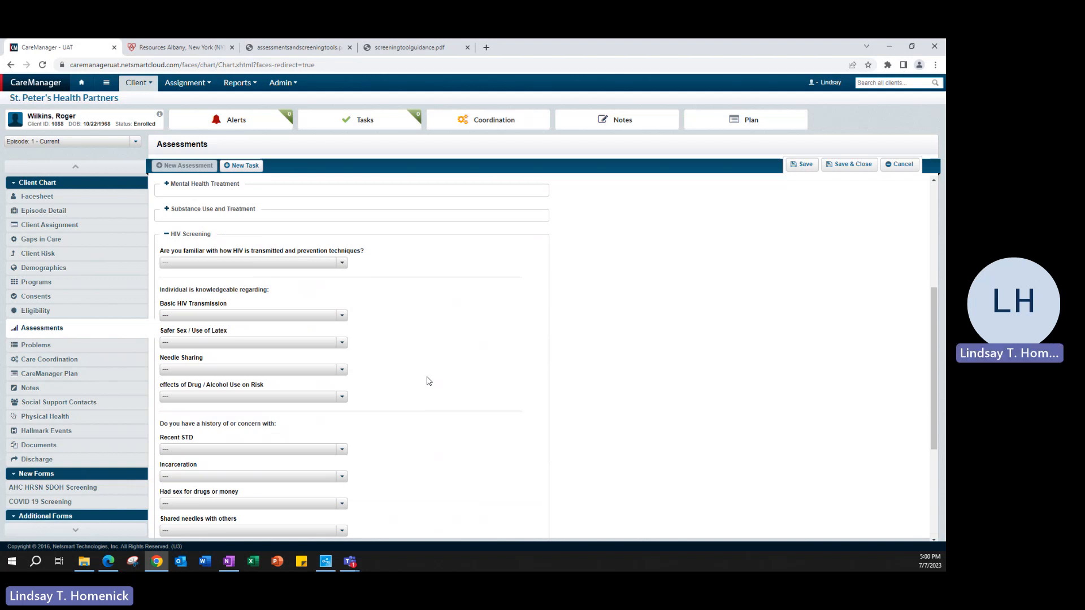
pyautogui.scroll(-1, 427, 381)
pyautogui.scroll(1, 428, 381)
pyautogui.scroll(-1, 428, 381)
pyautogui.scroll(1, 428, 381)
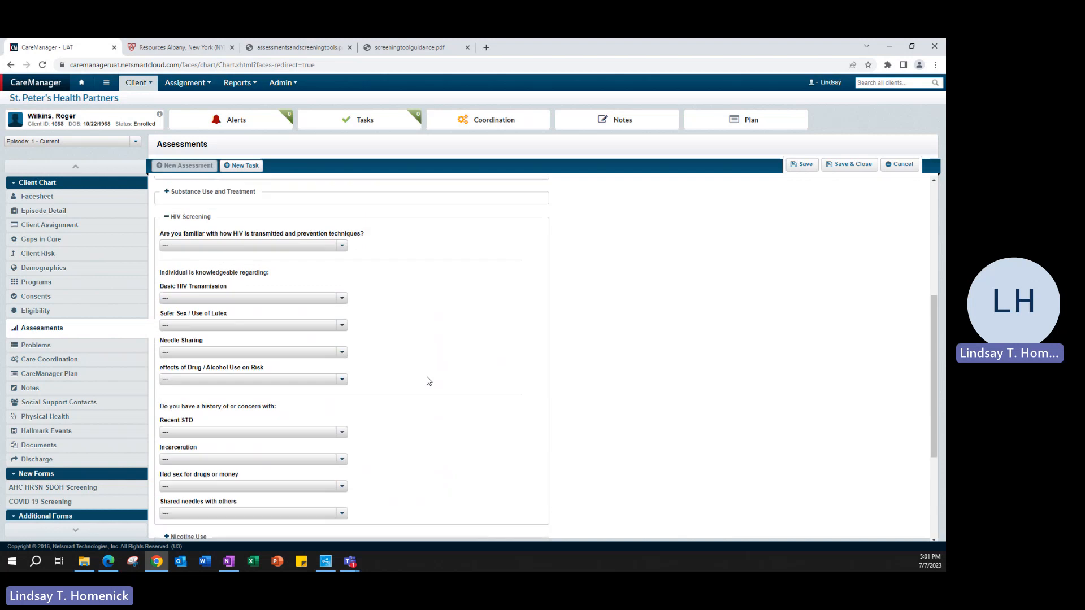
pyautogui.scroll(-1, 427, 381)
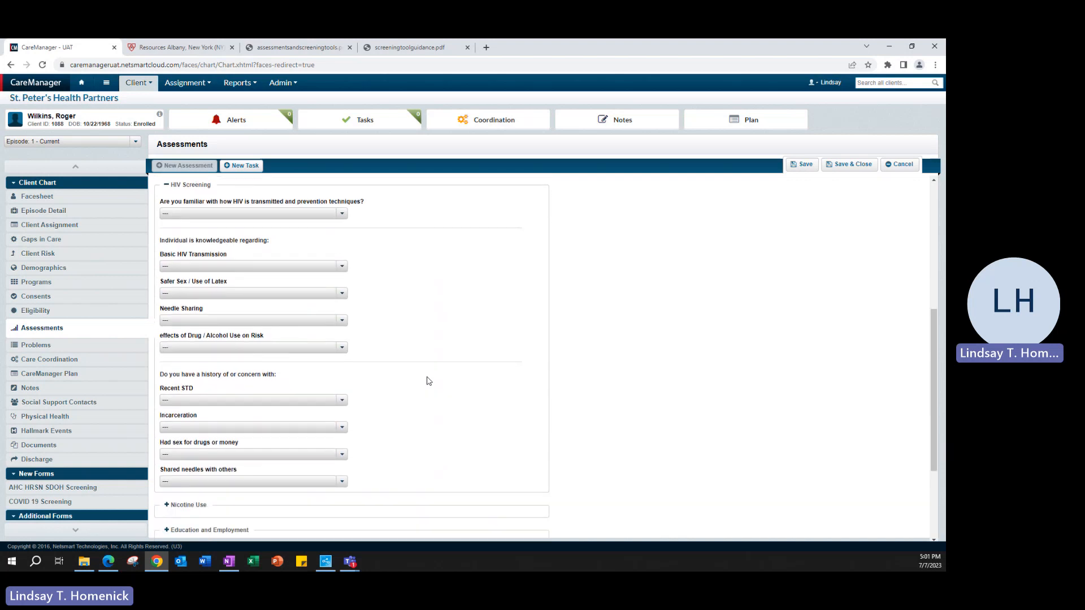
pyautogui.scroll(1, 427, 380)
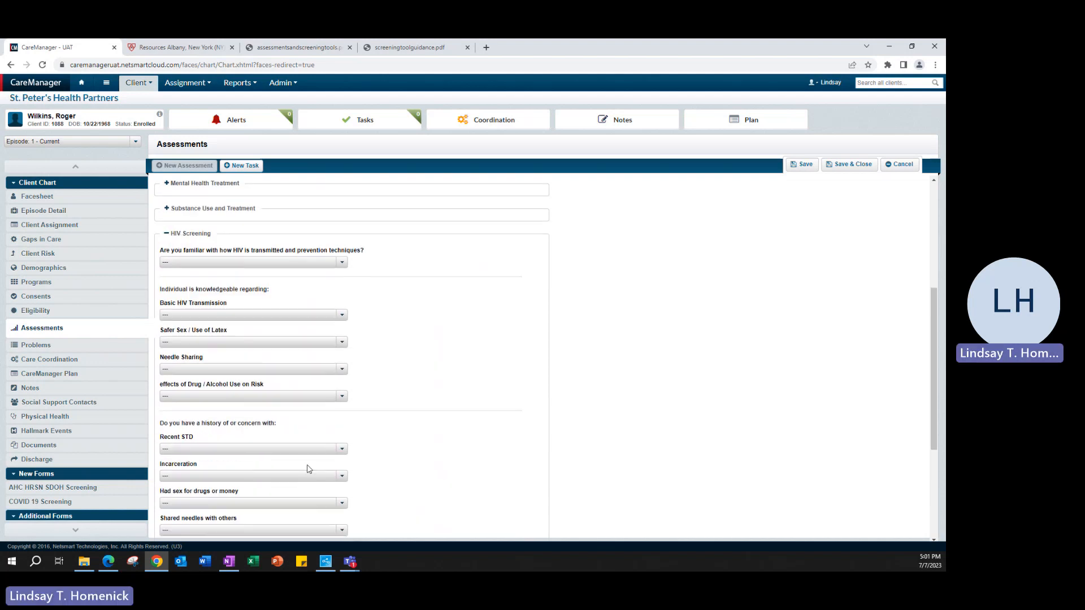
pyautogui.scroll(-1, 279, 477)
pyautogui.click(219, 407)
pyautogui.click(206, 446)
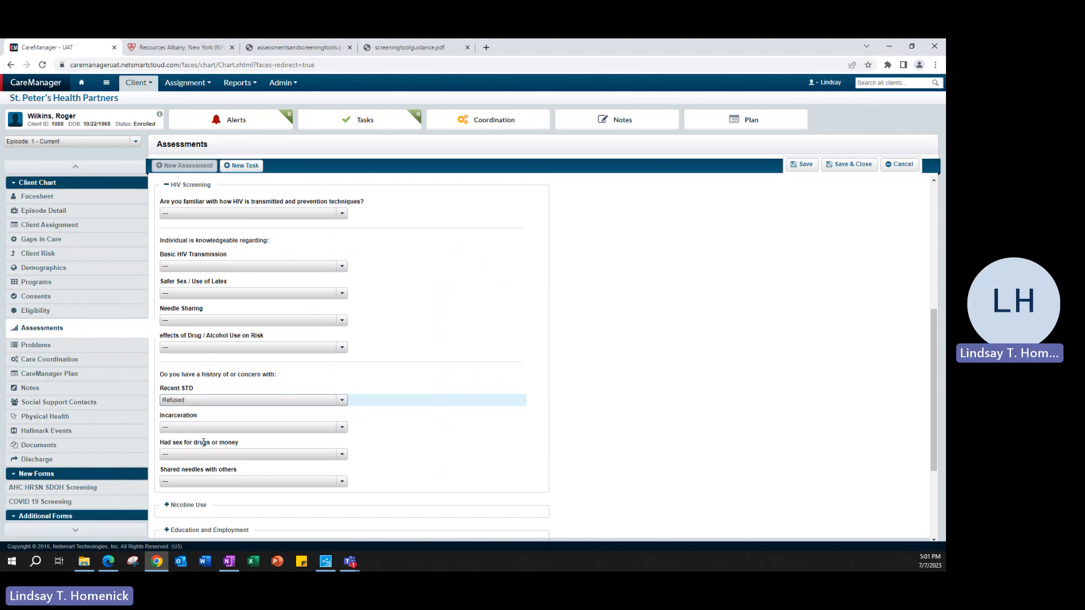
pyautogui.click(174, 187)
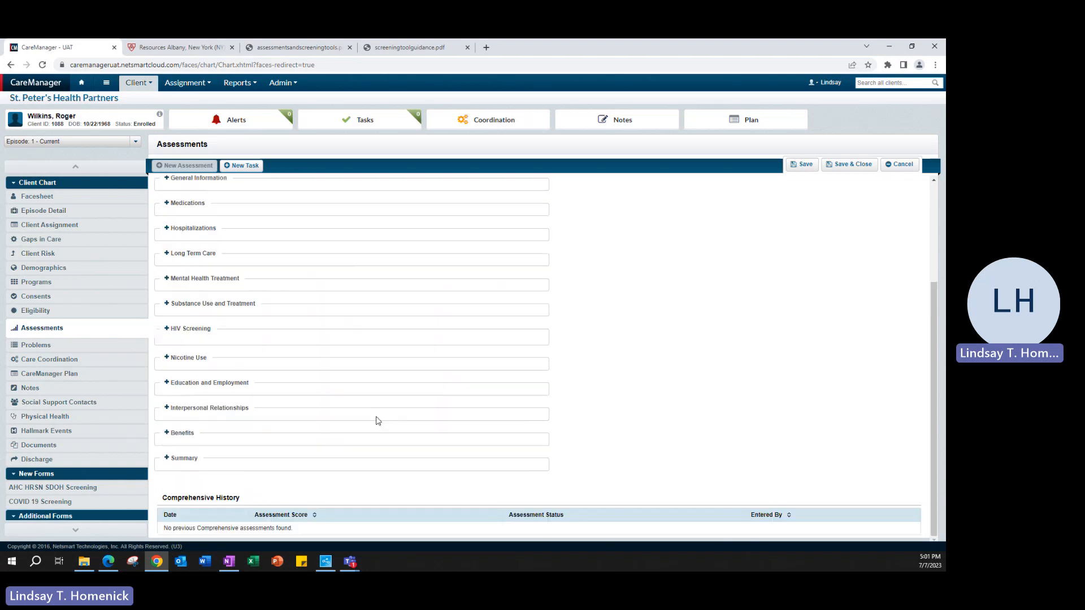
# - Review the Nicotine Use section, leaving the quitting-interest question unanswered
pyautogui.click(200, 359)
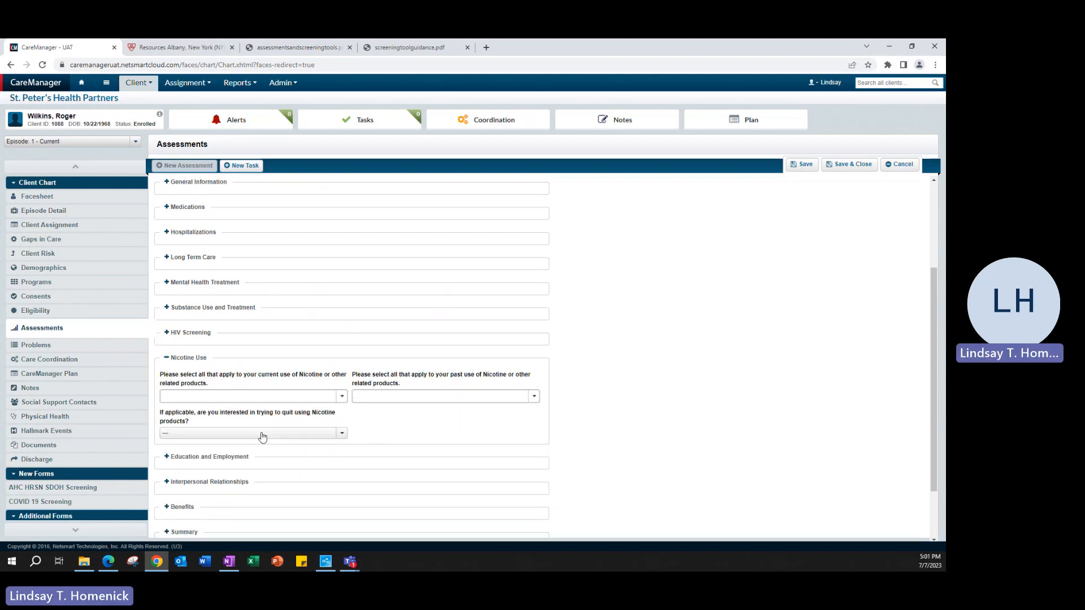
pyautogui.click(325, 433)
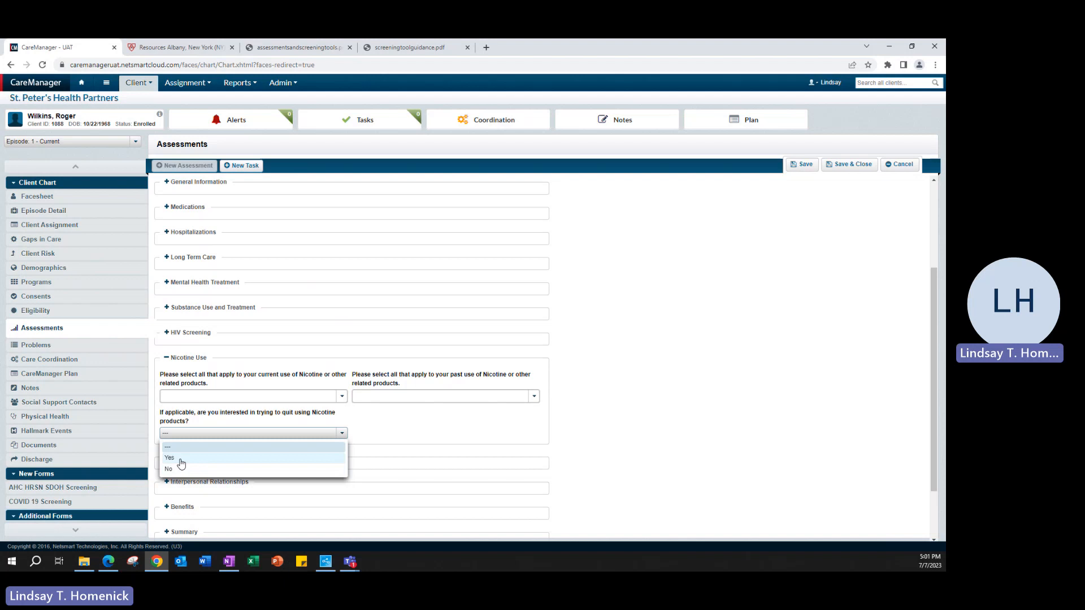
pyautogui.click(593, 436)
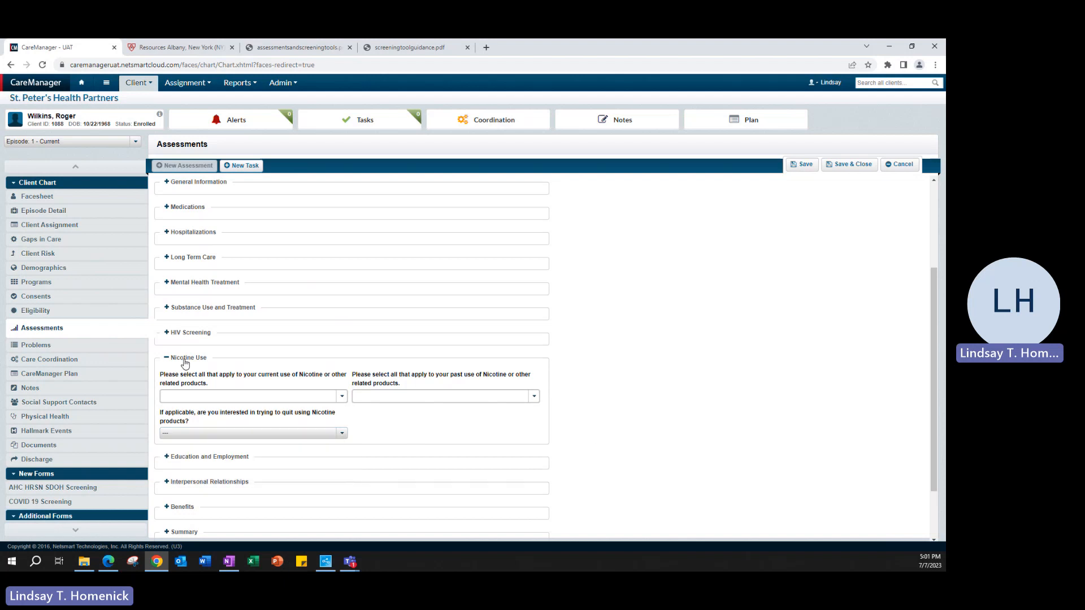
pyautogui.click(187, 358)
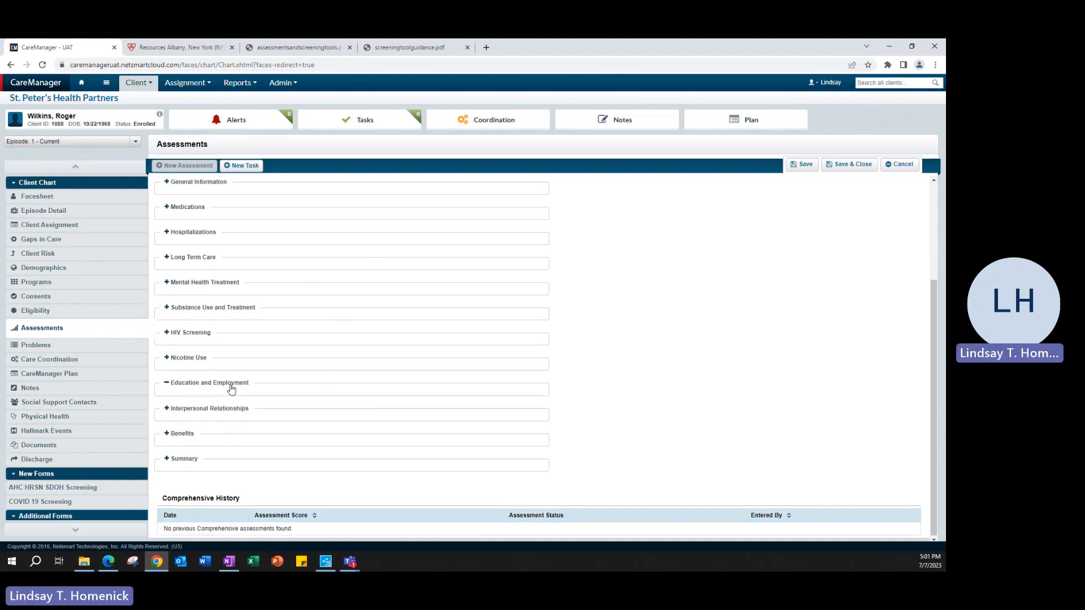
# - Review the Education and Employment, Interpersonal Relationships and Benefits sections, collapsing each afterwards
pyautogui.click(230, 385)
pyautogui.scroll(-3, 231, 388)
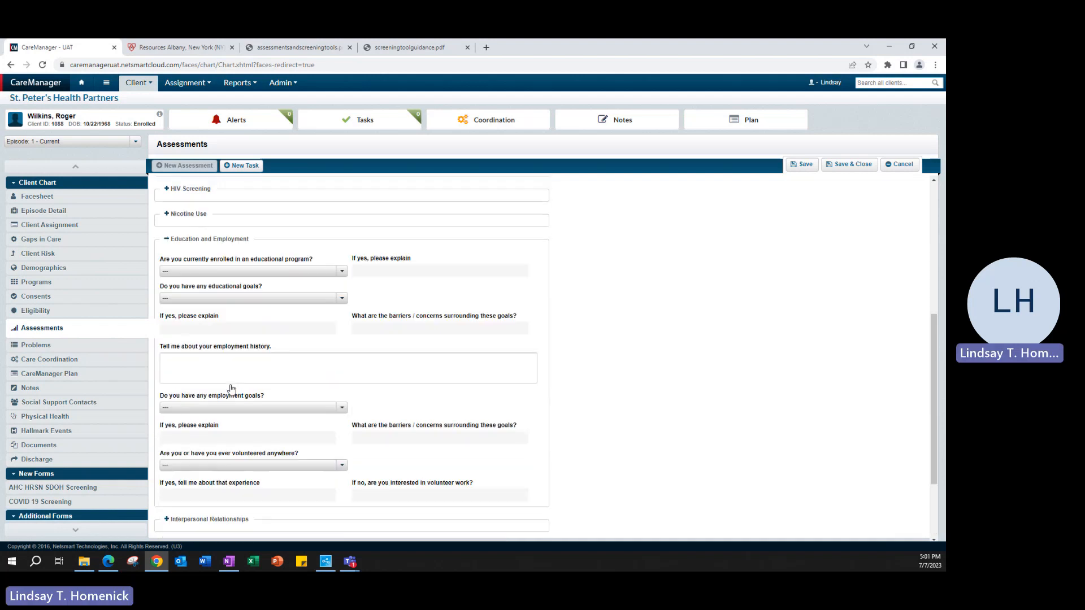
pyautogui.click(217, 237)
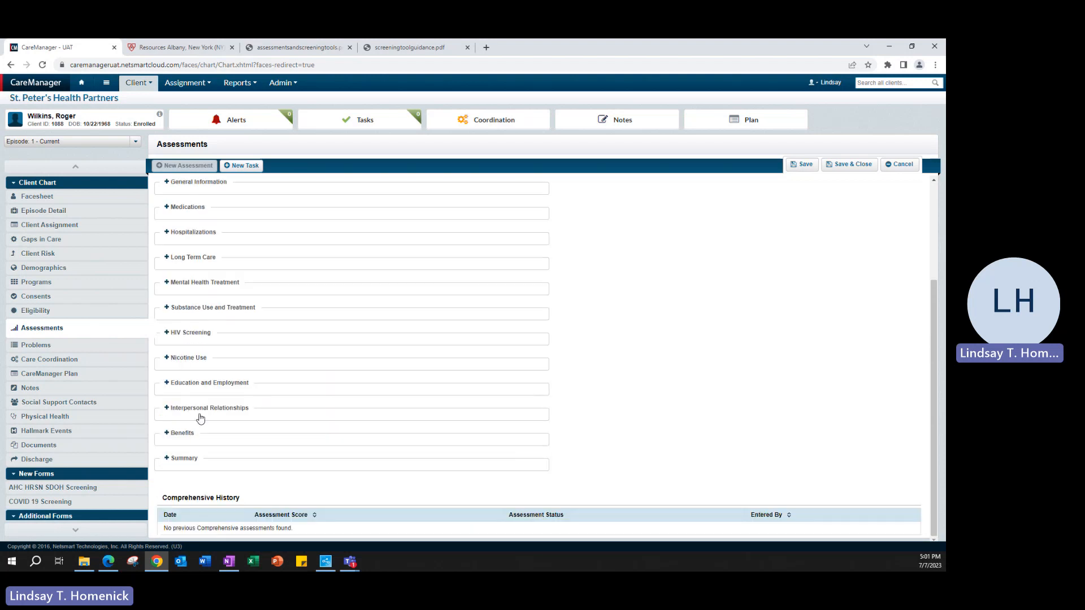
pyautogui.click(200, 417)
pyautogui.scroll(-2, 484, 365)
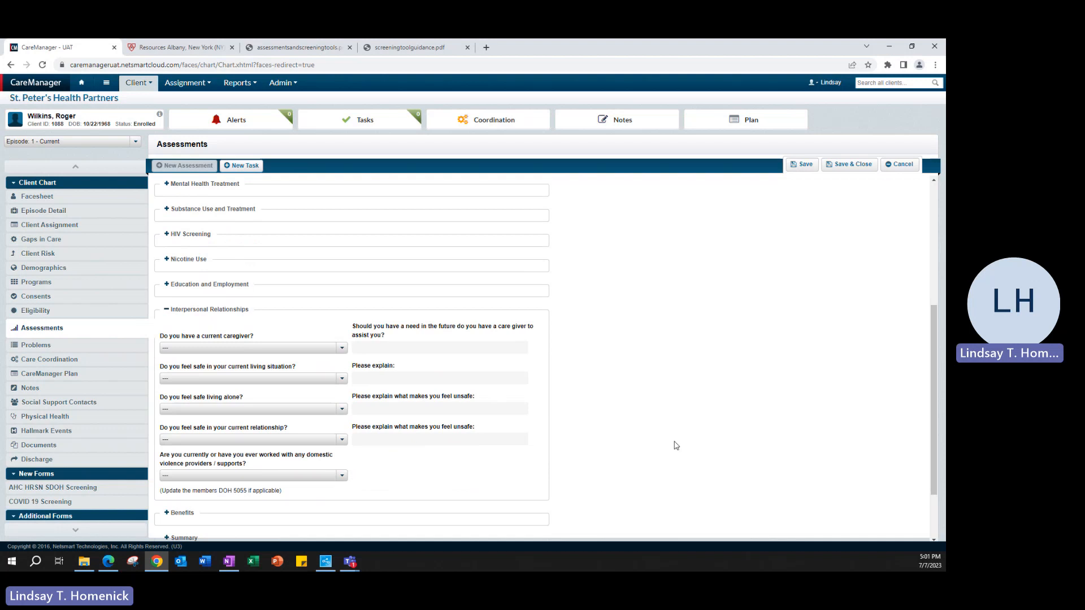
pyautogui.click(215, 311)
pyautogui.click(178, 436)
pyautogui.scroll(-3, 671, 425)
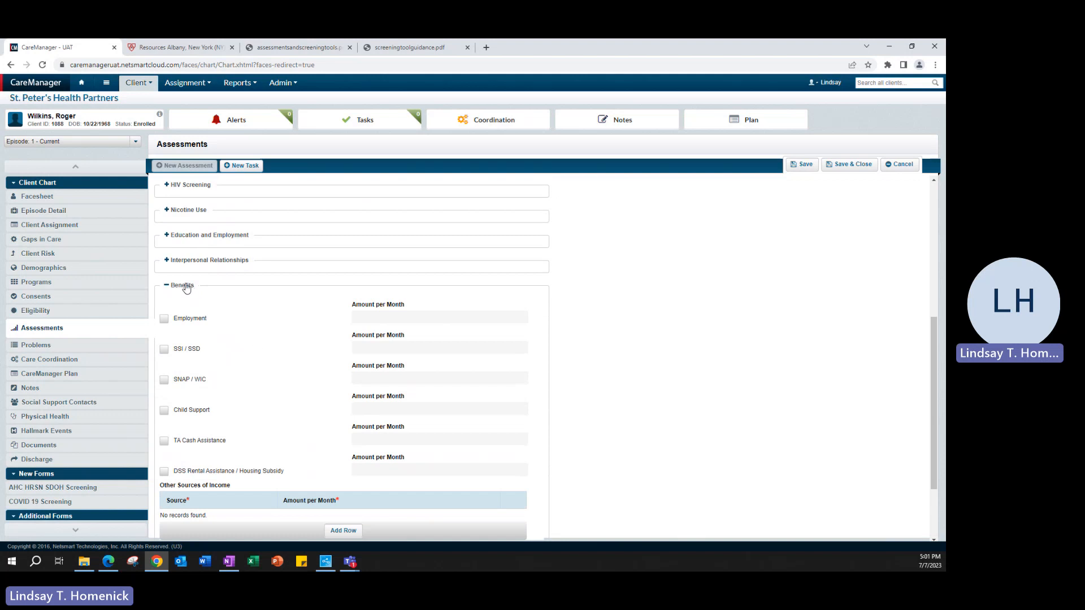
pyautogui.click(187, 288)
pyautogui.click(181, 460)
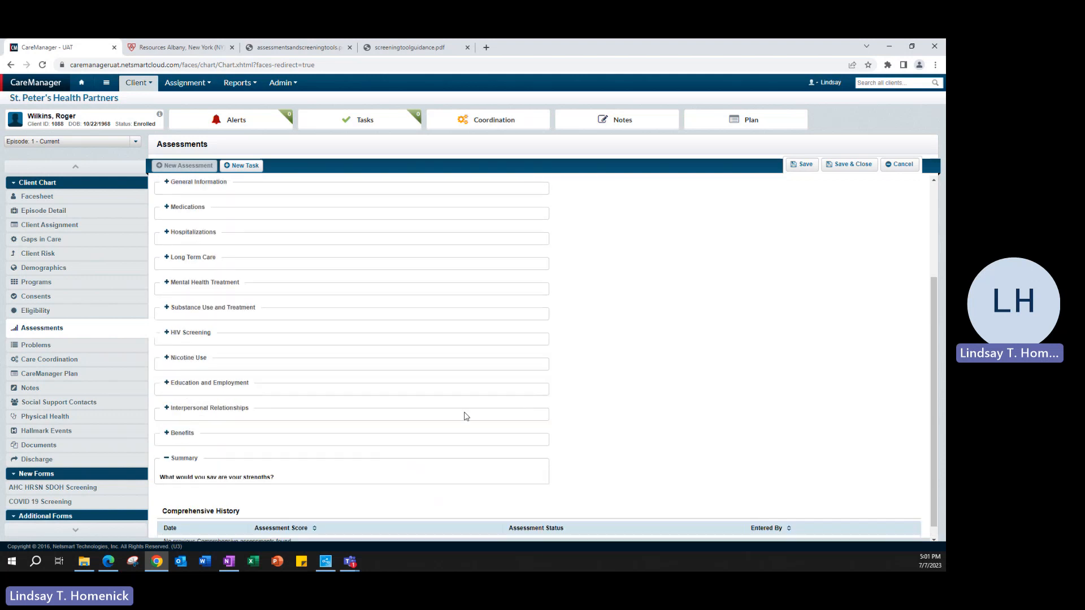
pyautogui.scroll(-4, 666, 389)
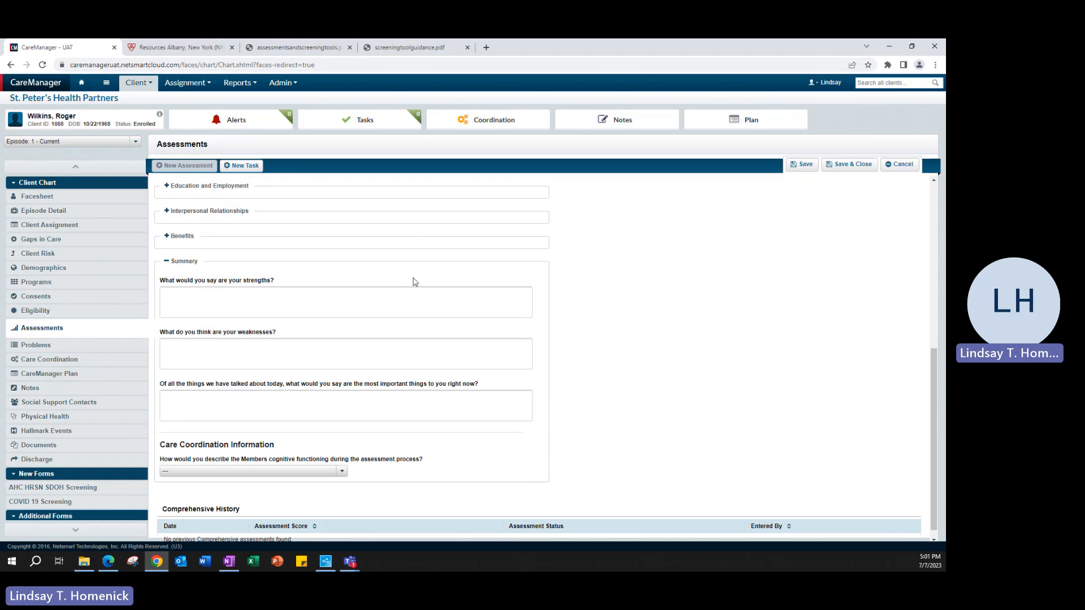
pyautogui.click(267, 399)
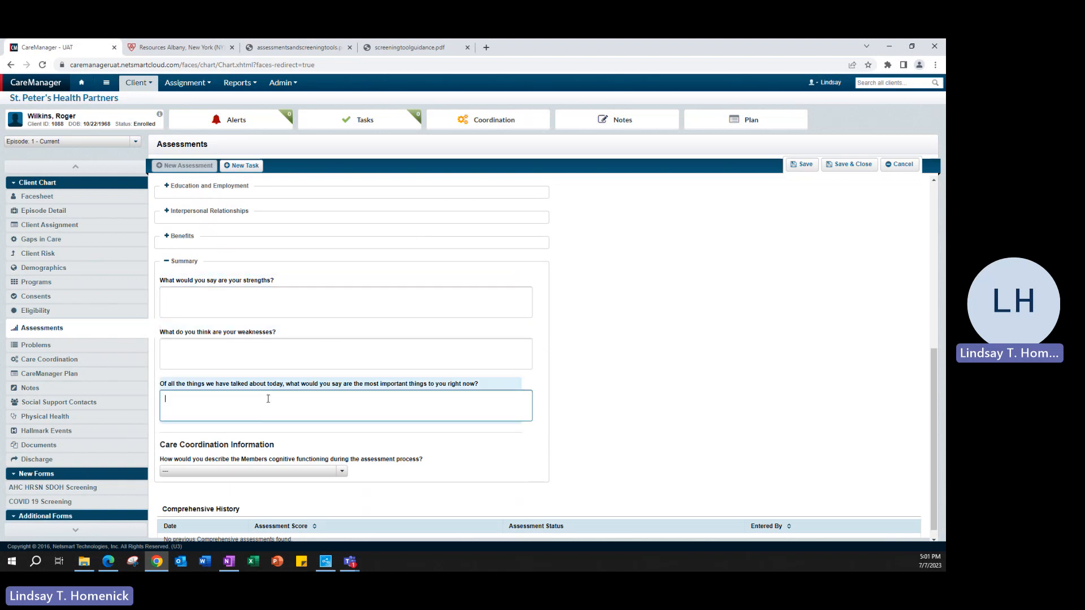
pyautogui.click(270, 282)
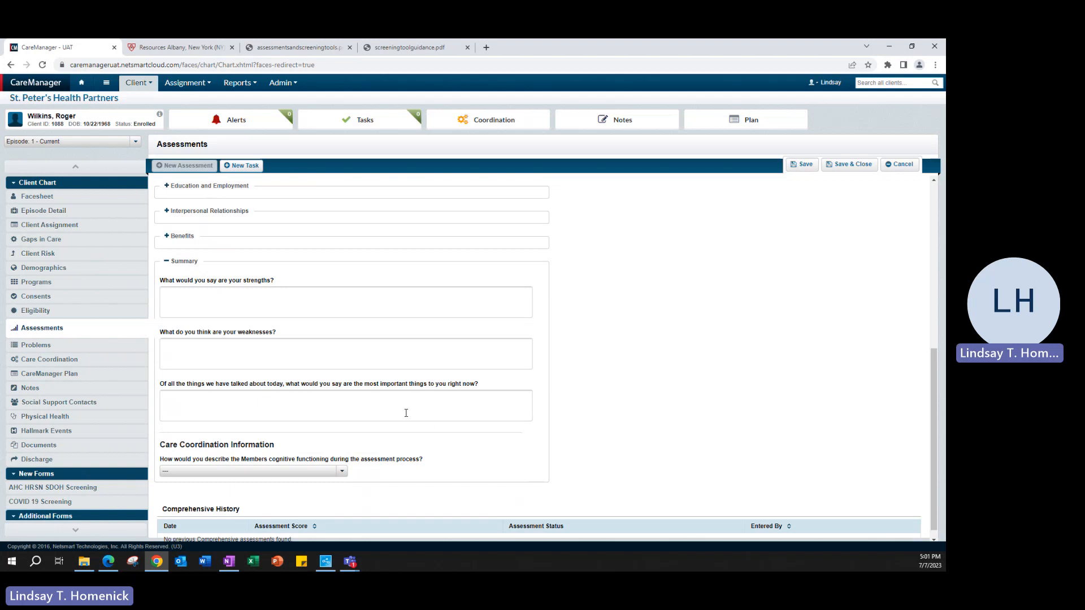
pyautogui.click(264, 305)
pyautogui.click(265, 352)
pyautogui.click(257, 411)
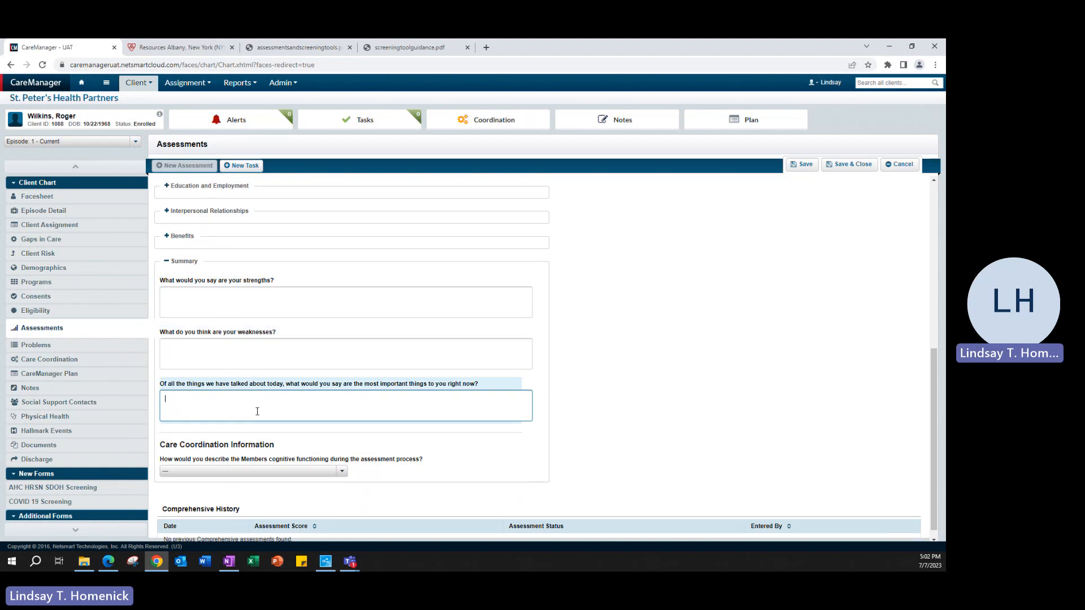
pyautogui.click(259, 305)
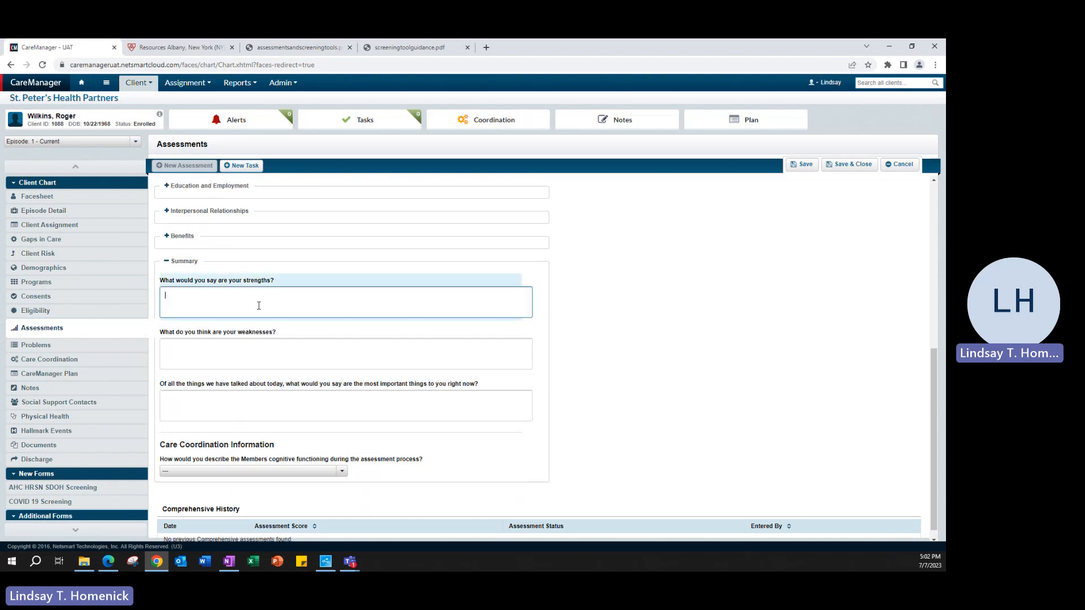
pyautogui.click(246, 348)
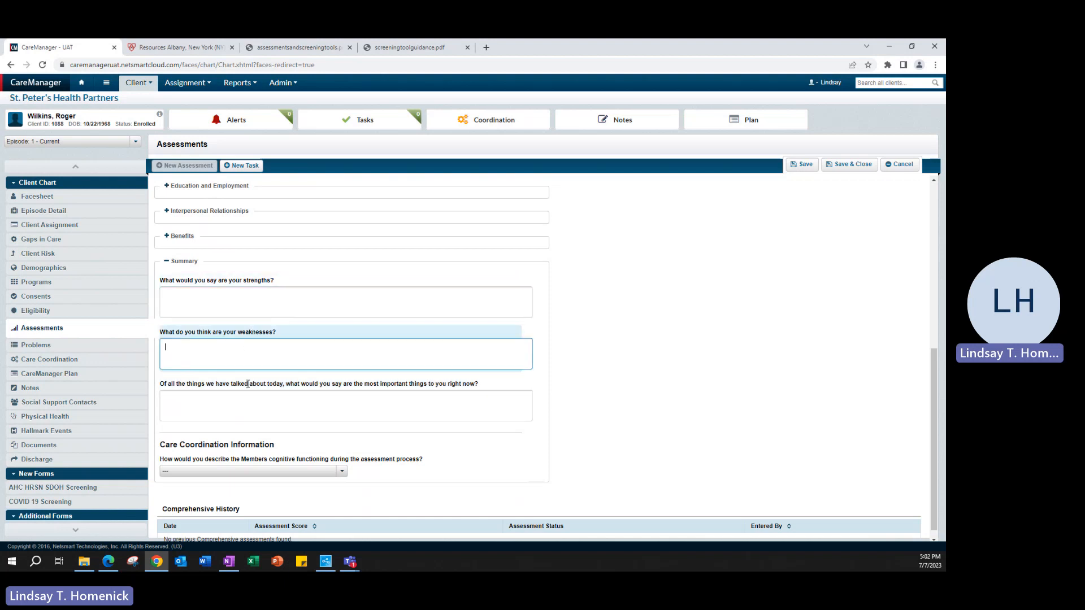
pyautogui.click(249, 403)
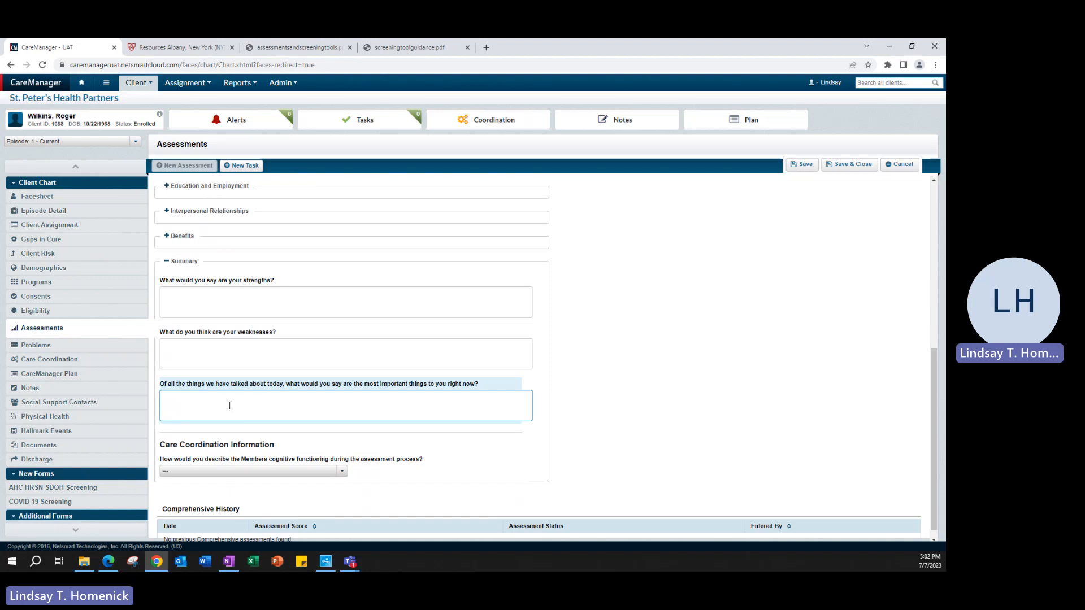
pyautogui.click(266, 309)
pyautogui.click(263, 357)
pyautogui.click(246, 415)
pyautogui.scroll(6, 561, 387)
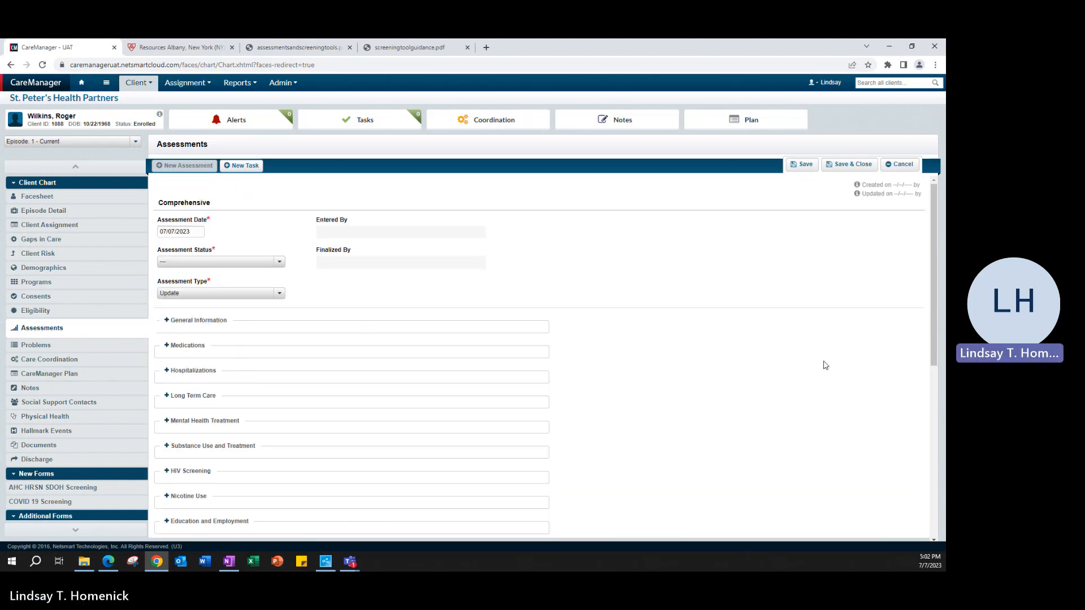
# - Cancel the Comprehensive Update assessment without saving
pyautogui.click(899, 165)
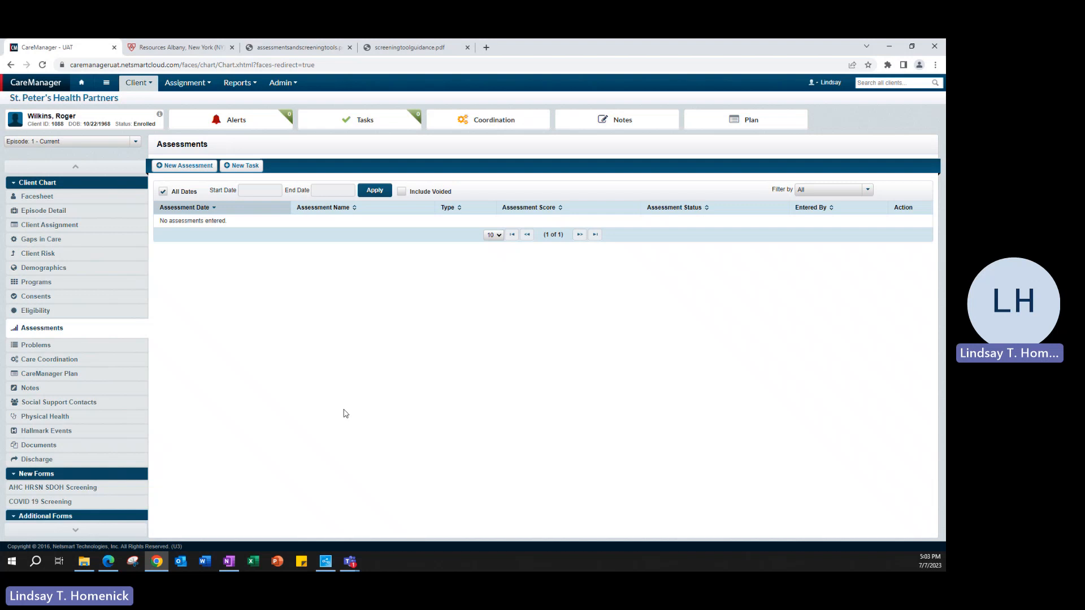
# - Start a new CAGE-AID assessment from the New Assessment list
pyautogui.click(188, 168)
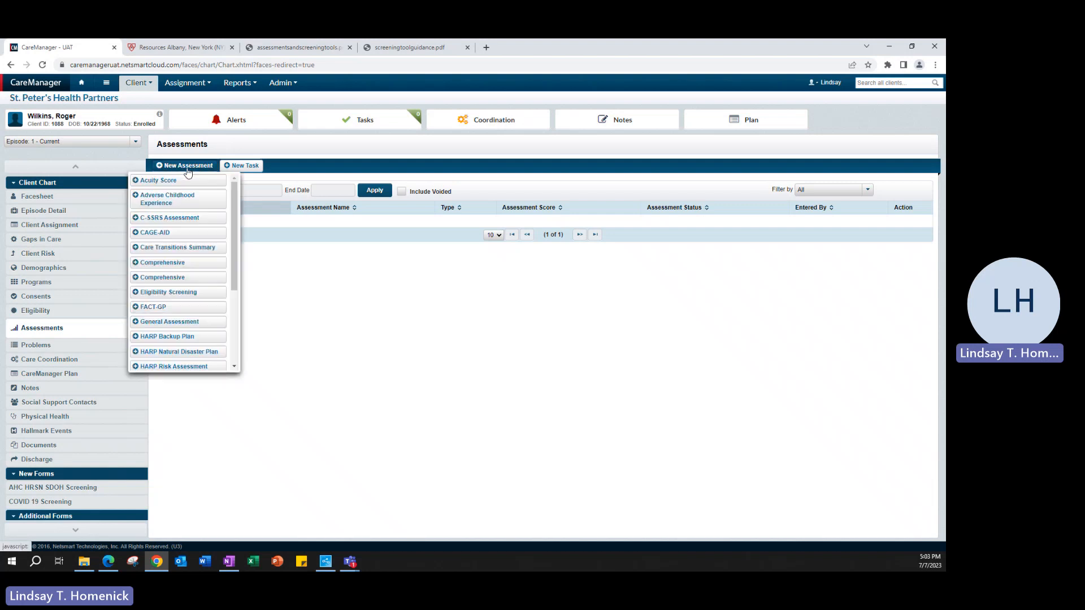
pyautogui.click(175, 237)
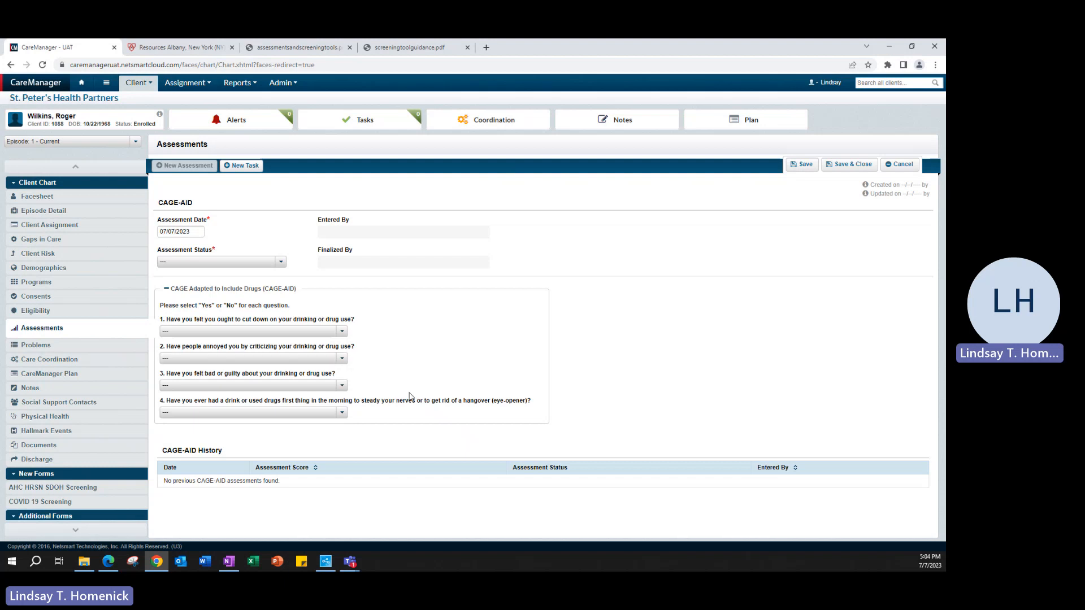
pyautogui.click(177, 50)
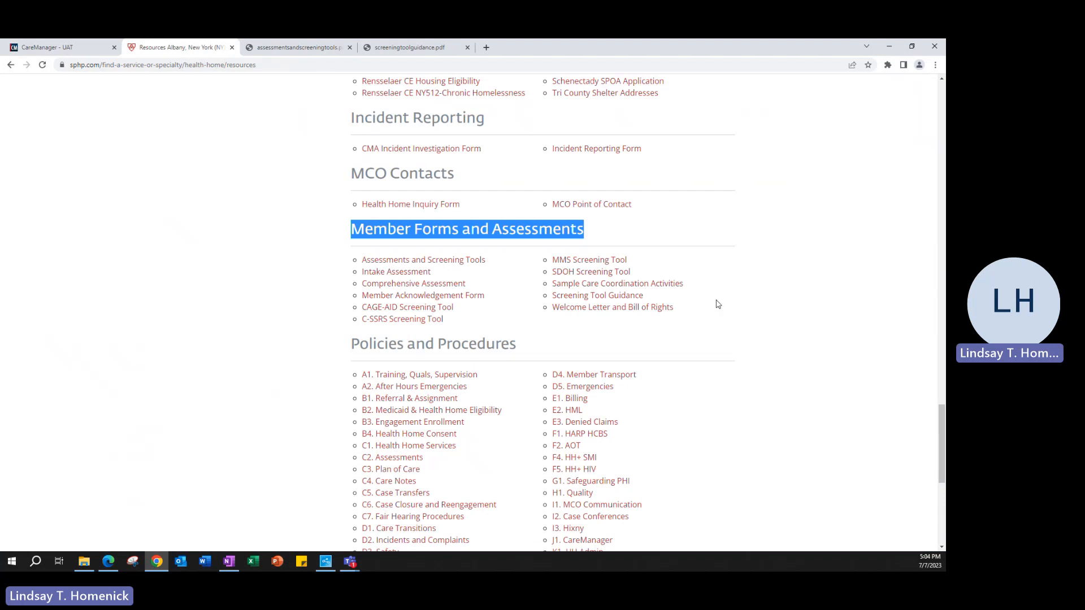
pyautogui.click(595, 337)
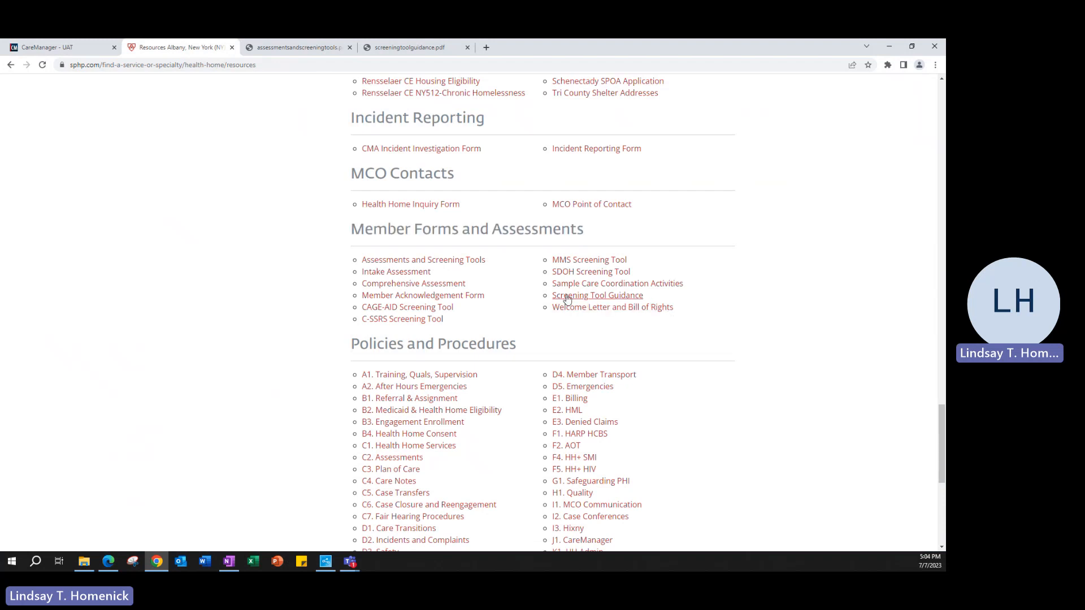
pyautogui.click(404, 50)
pyautogui.scroll(10, 605, 299)
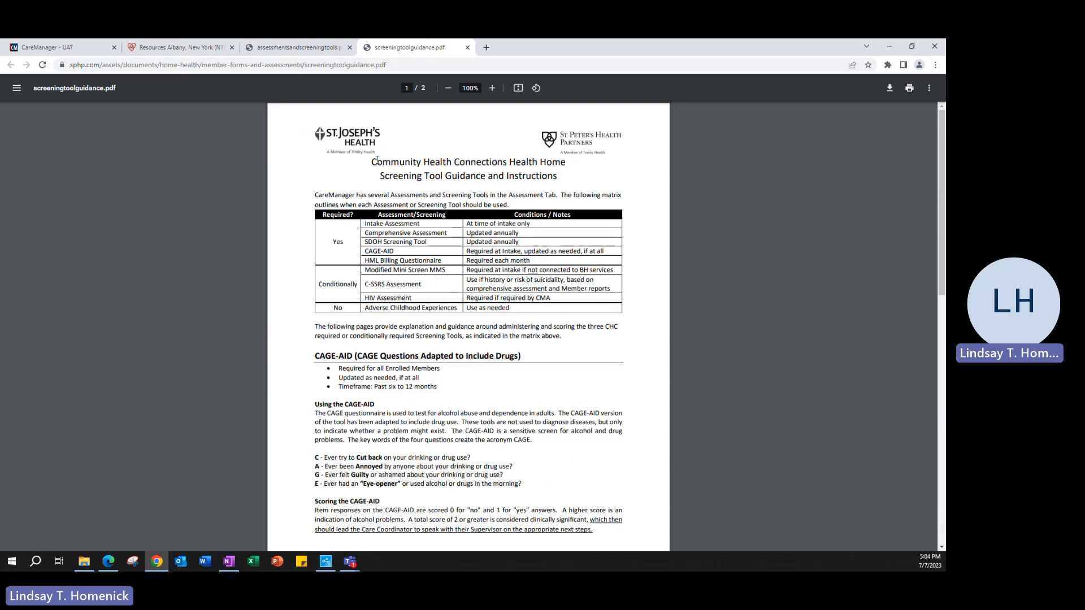
pyautogui.scroll(-1, 394, 200)
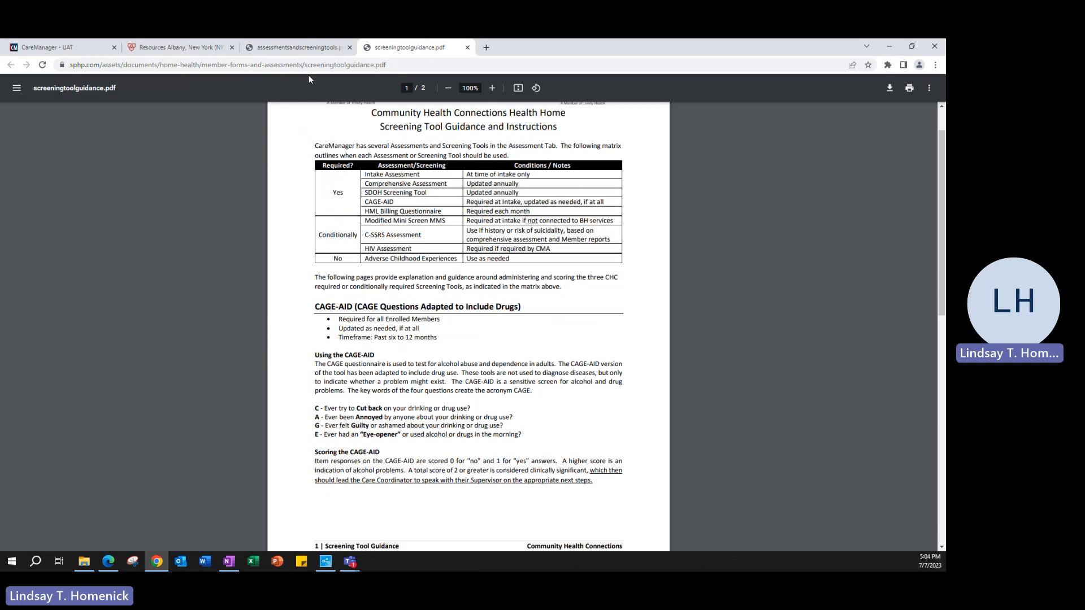
pyautogui.scroll(-1, 490, 331)
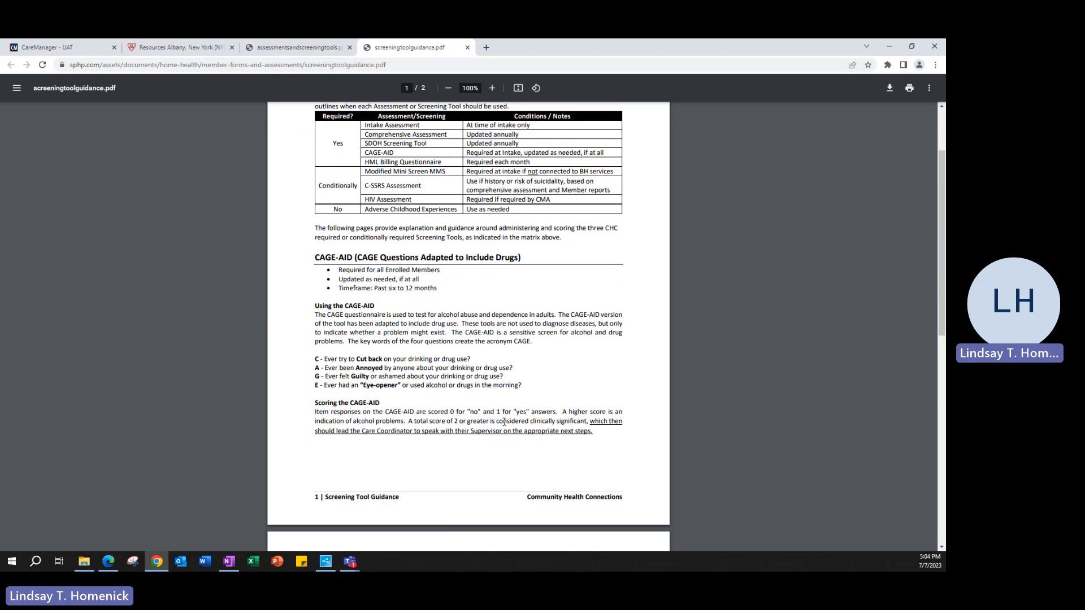
pyautogui.moveTo(556, 411); pyautogui.dragTo(453, 412)
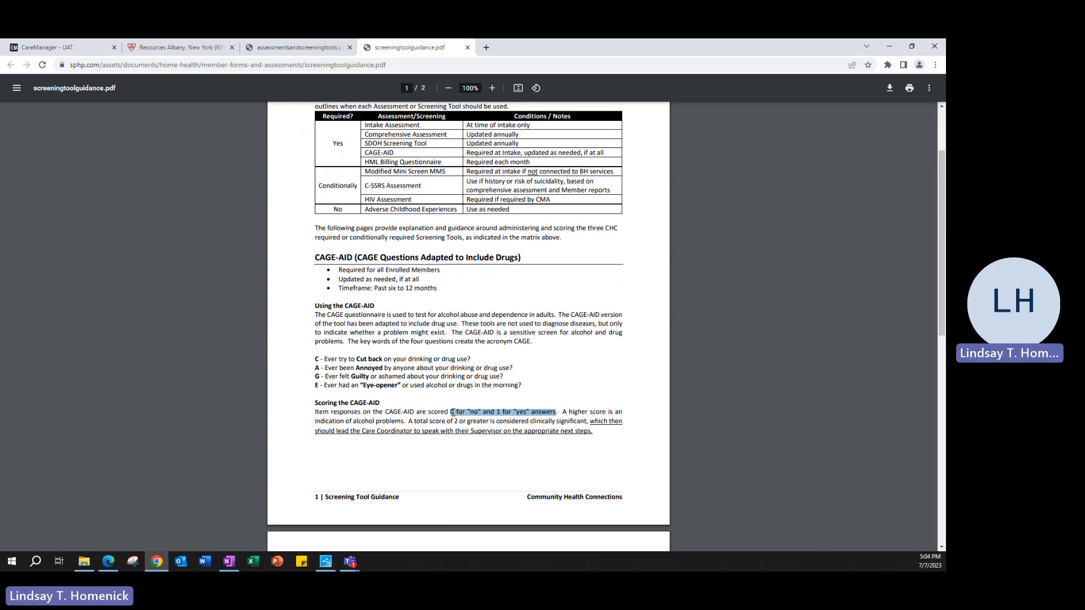
pyautogui.click(584, 434)
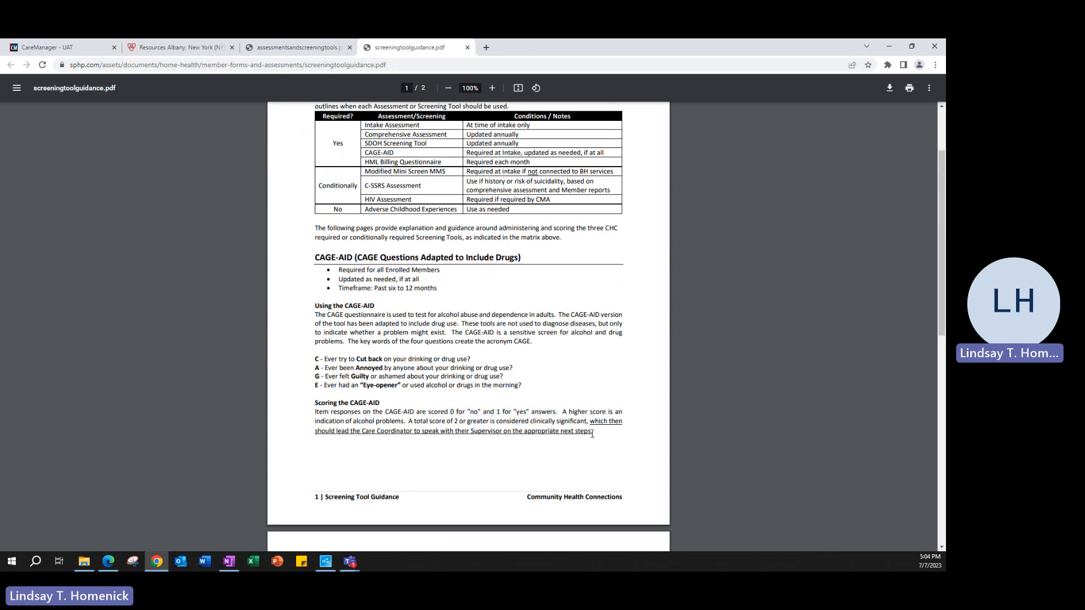
pyautogui.moveTo(592, 433); pyautogui.dragTo(413, 419)
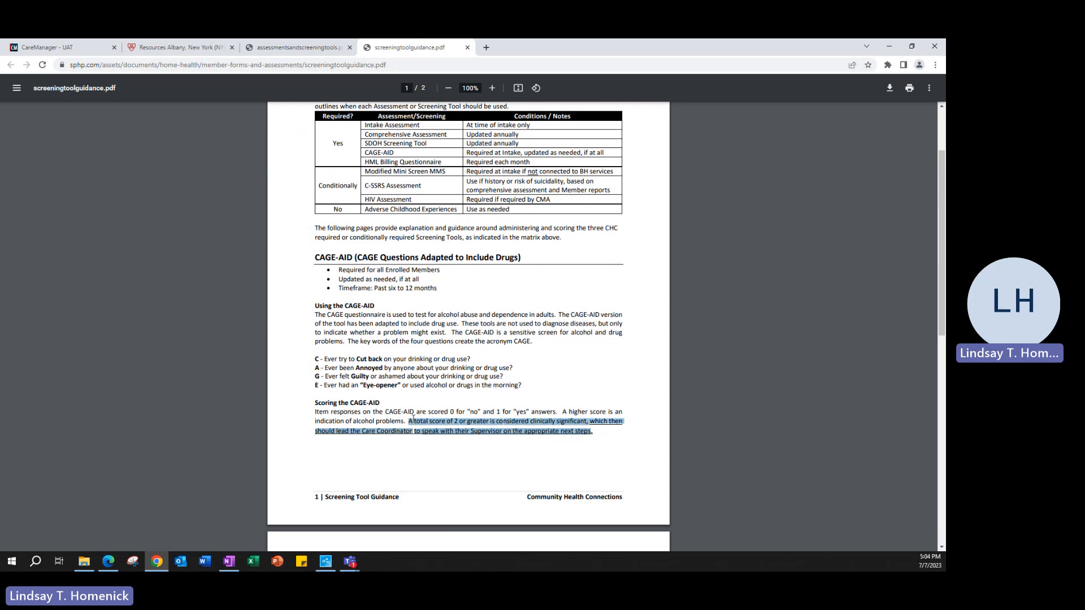
pyautogui.click(610, 438)
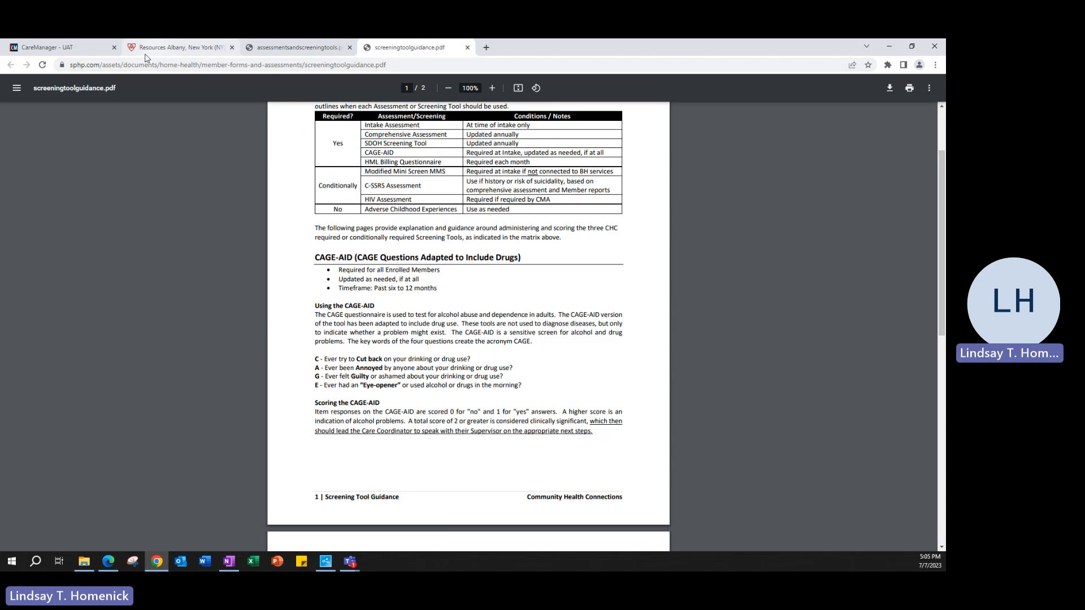
pyautogui.click(52, 50)
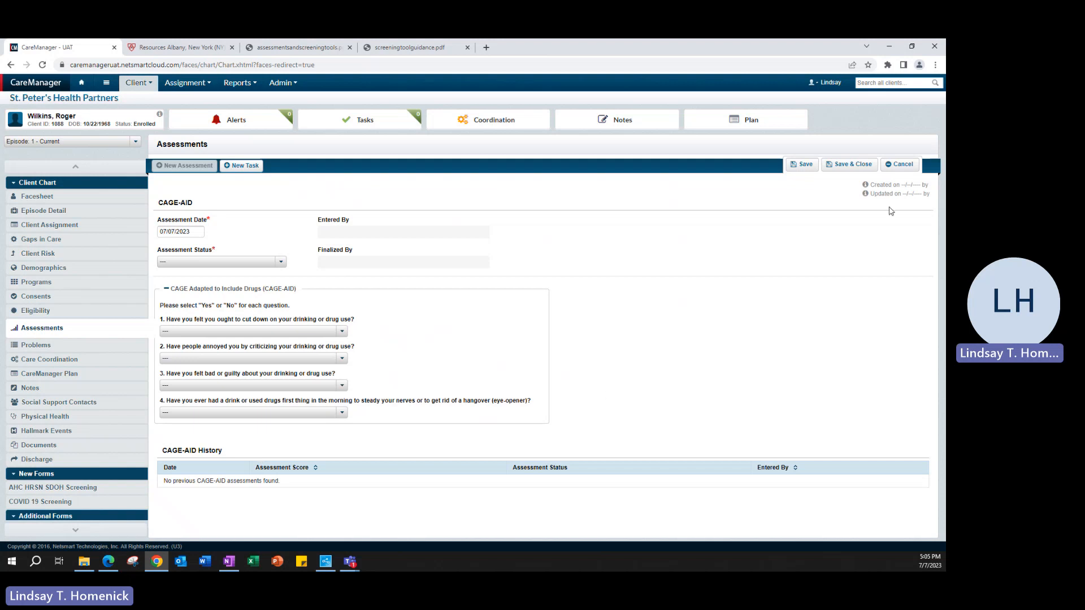
# - Discard the CAGE-AID assessment and start a new Modified Mini Screen MMS assessment
pyautogui.click(900, 164)
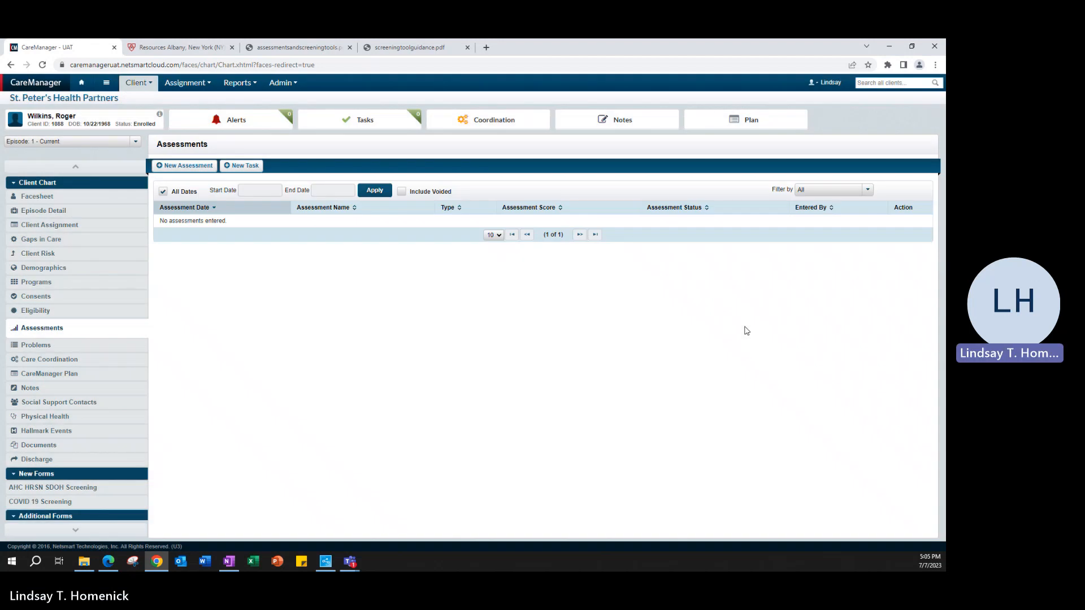
pyautogui.click(190, 169)
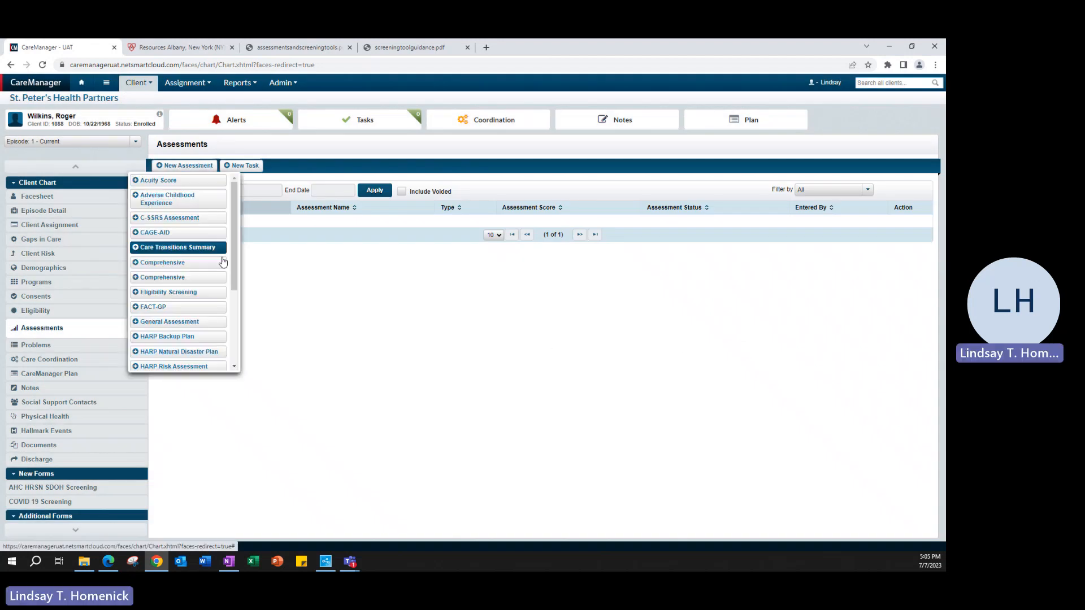
pyautogui.scroll(-6, 219, 299)
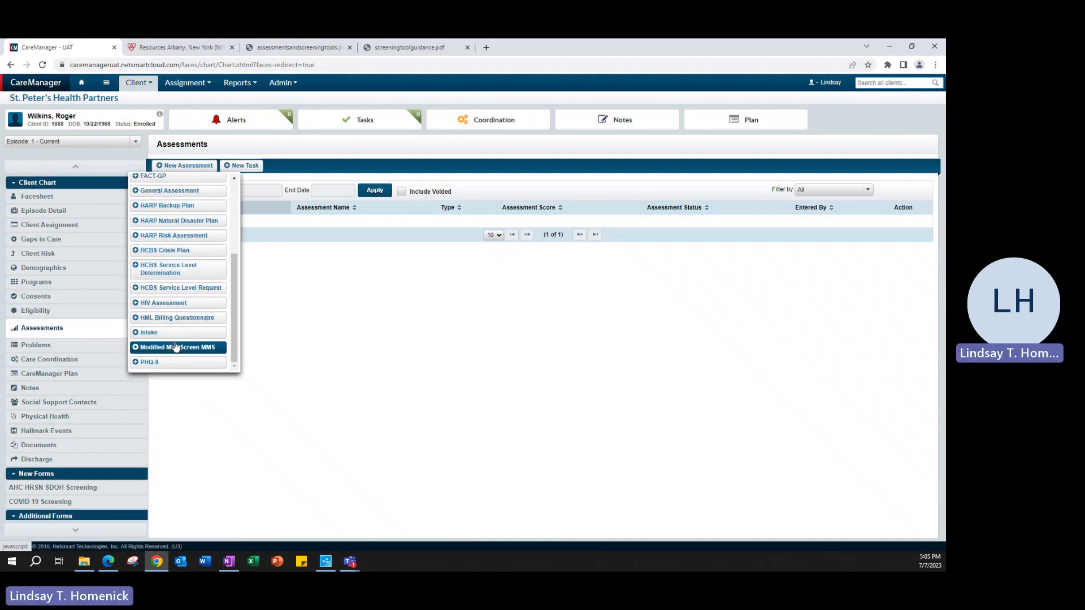
pyautogui.click(174, 351)
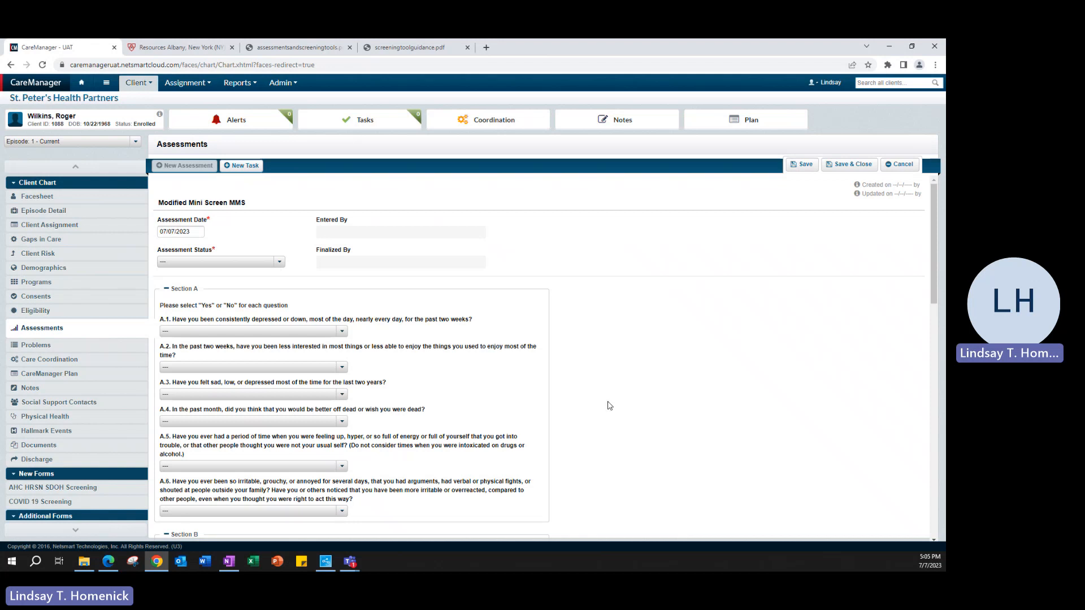
# - Read through the MMS questions, then collapse Sections A, B and C
pyautogui.scroll(-1, 608, 406)
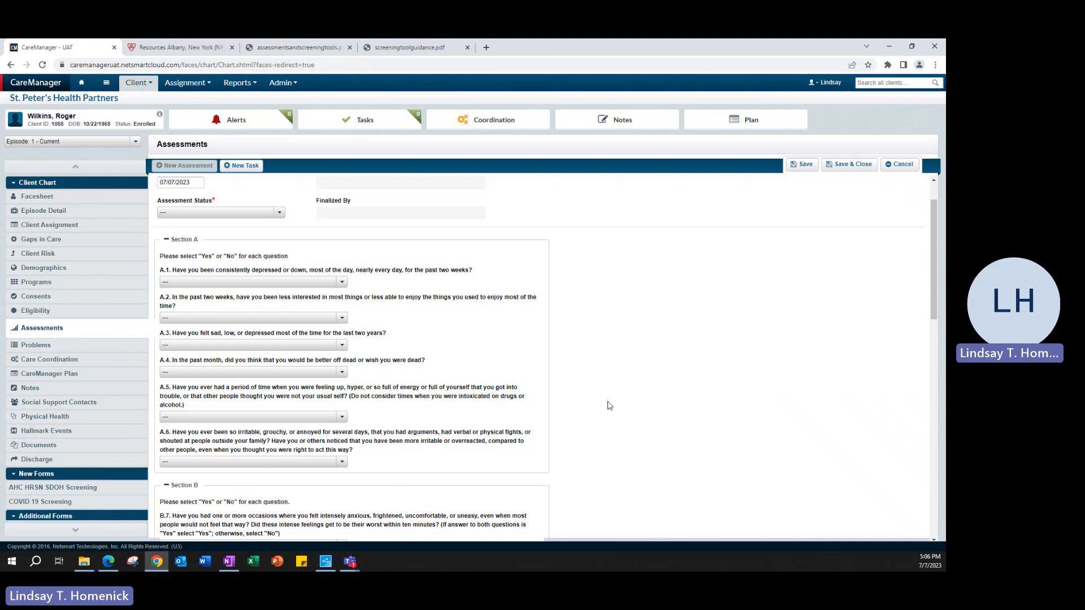
pyautogui.scroll(-10, 609, 406)
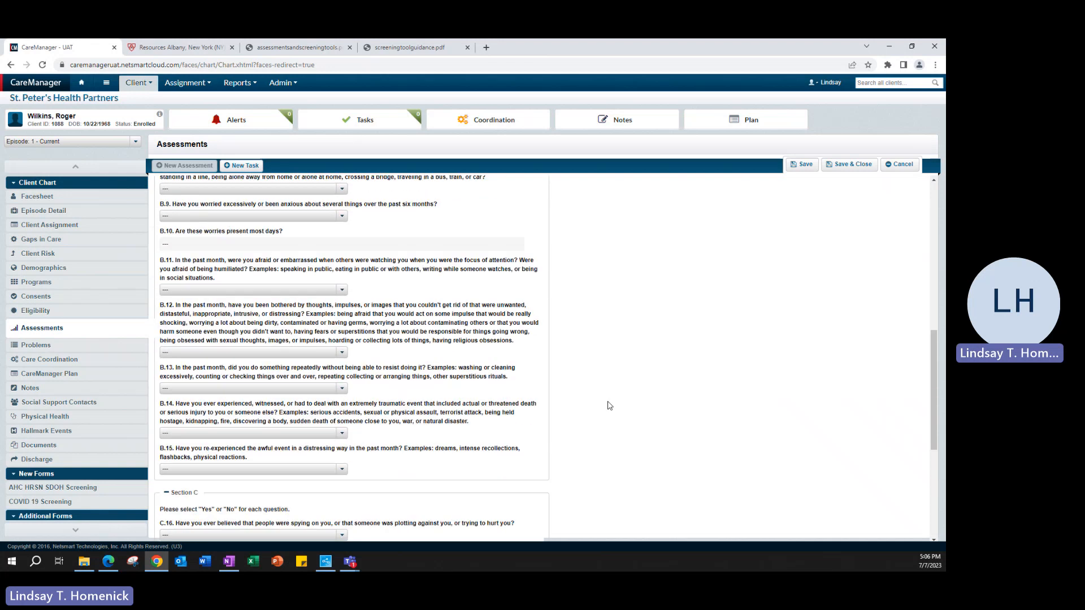
pyautogui.scroll(10, 609, 406)
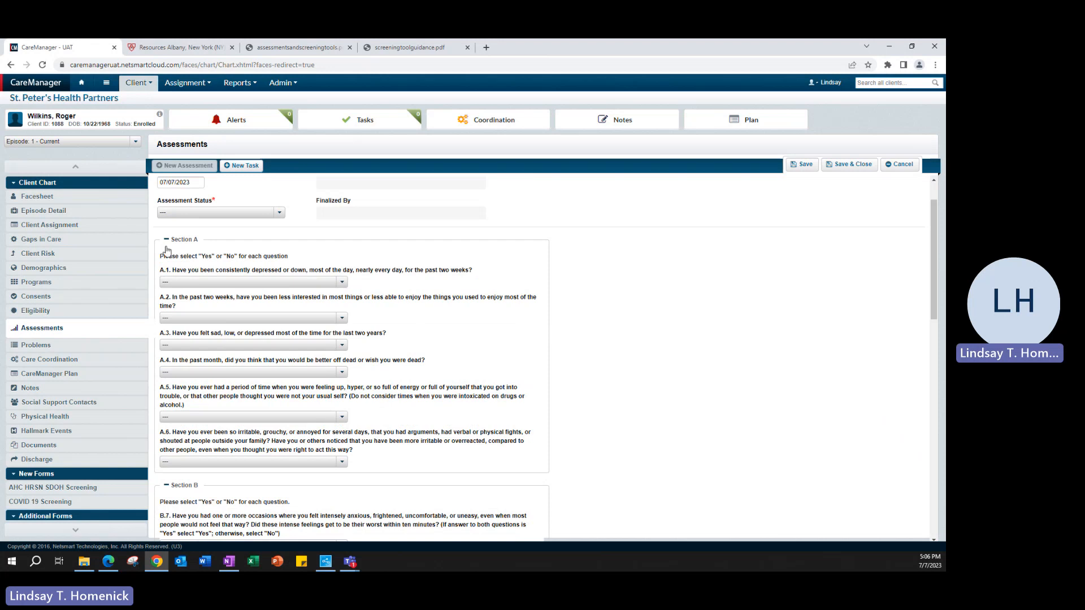
pyautogui.click(168, 242)
pyautogui.click(181, 265)
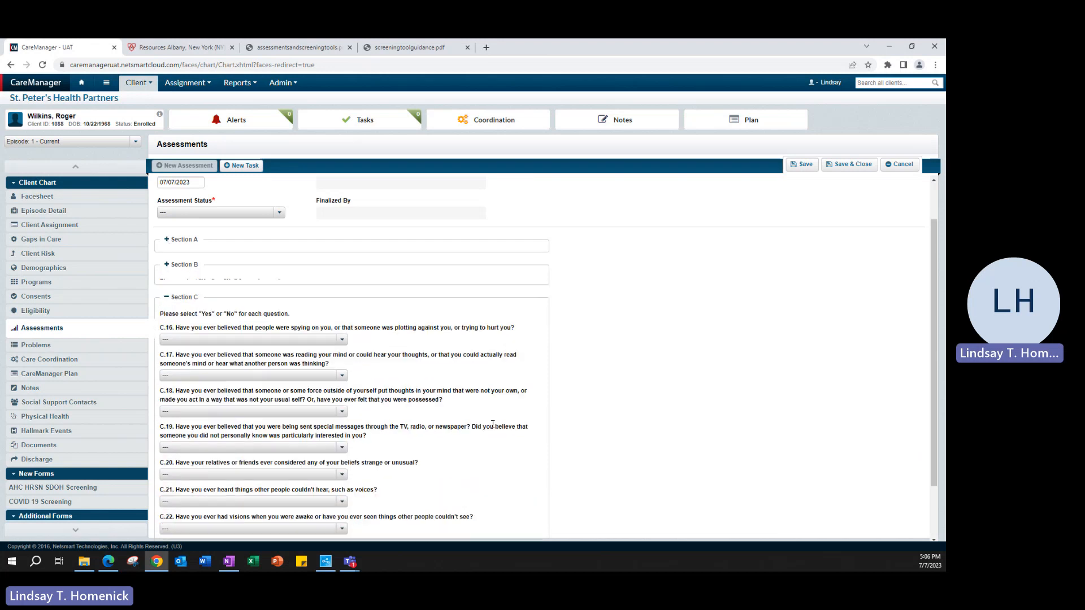
pyautogui.click(197, 289)
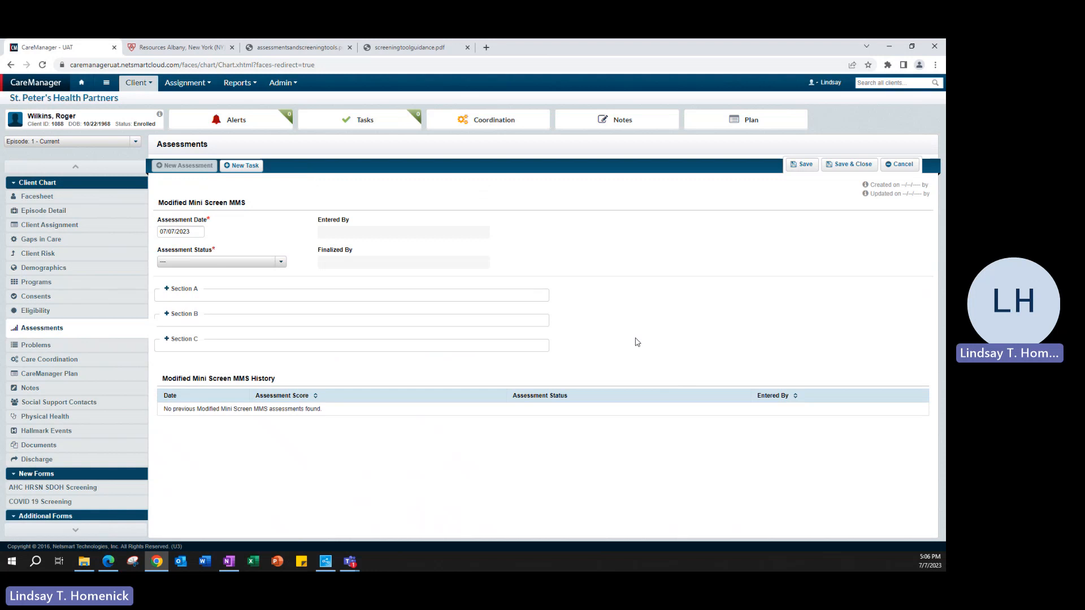
# - Read the 'Scoring the MMS' guidance and question 4 wording on page 2 of the PDF
pyautogui.click(404, 49)
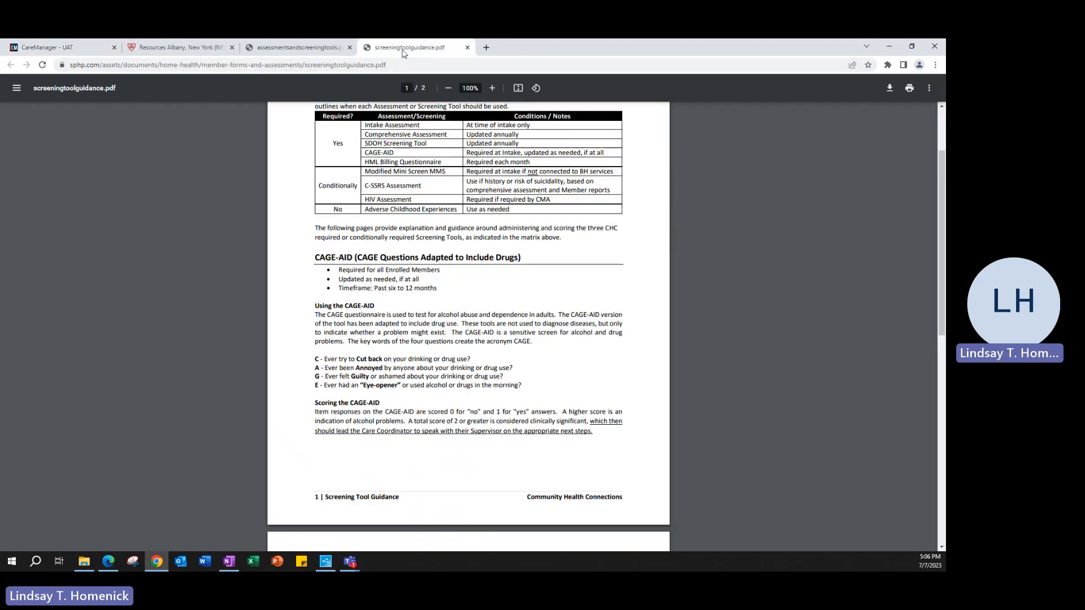
pyautogui.scroll(-5, 604, 379)
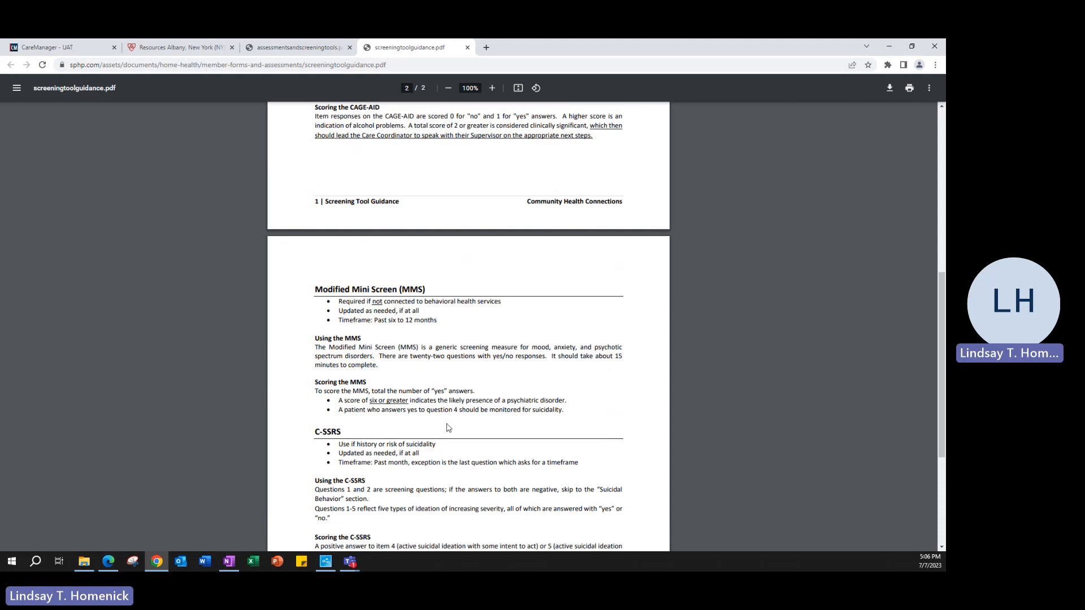
pyautogui.moveTo(566, 402); pyautogui.dragTo(320, 399)
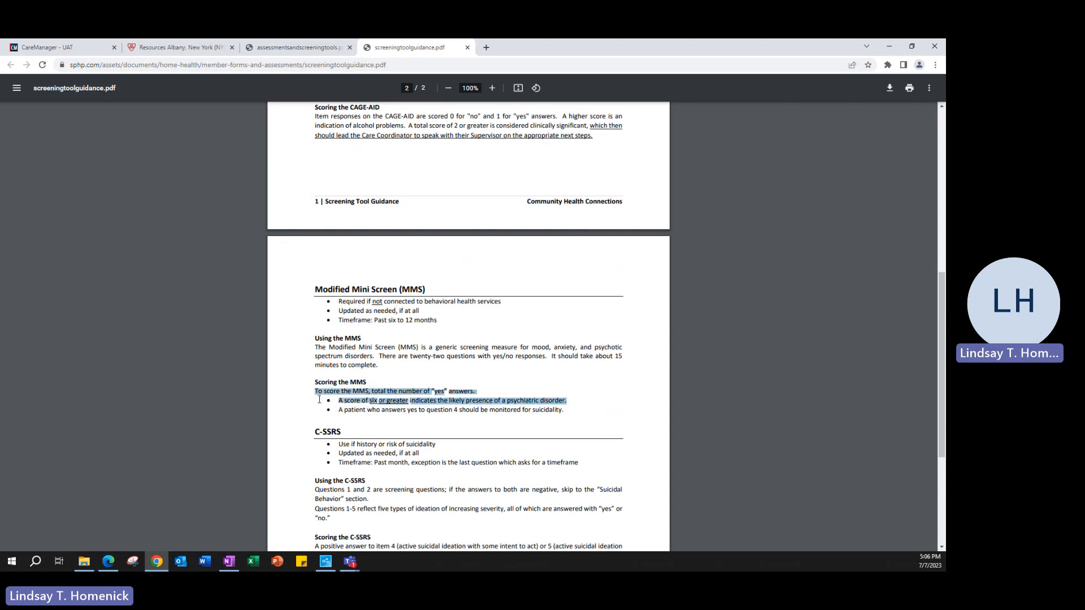
pyautogui.click(612, 407)
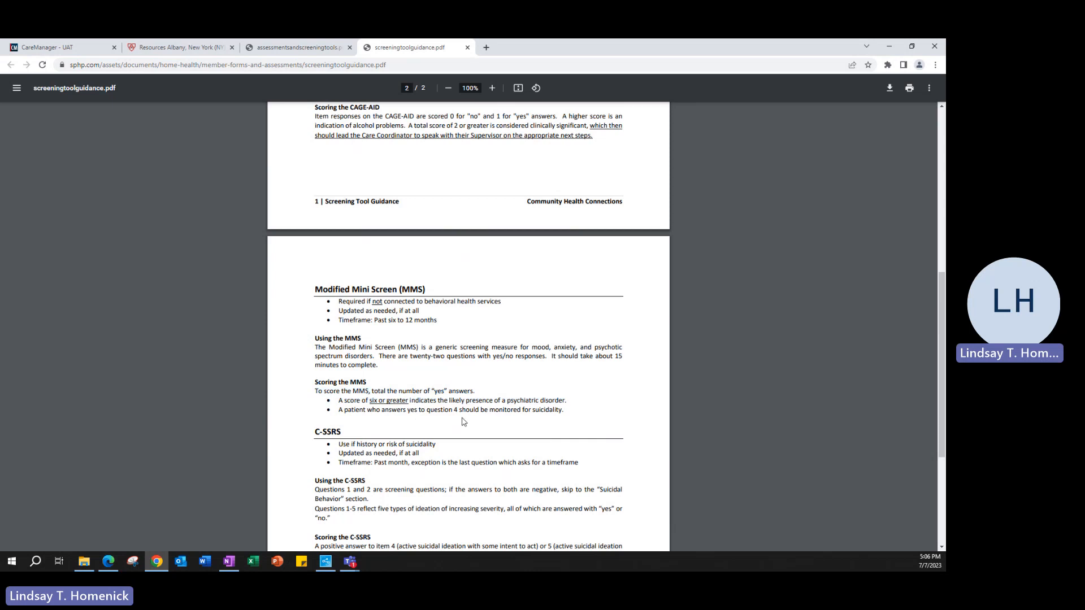
pyautogui.moveTo(459, 411); pyautogui.dragTo(421, 412)
pyautogui.click(614, 413)
pyautogui.click(99, 50)
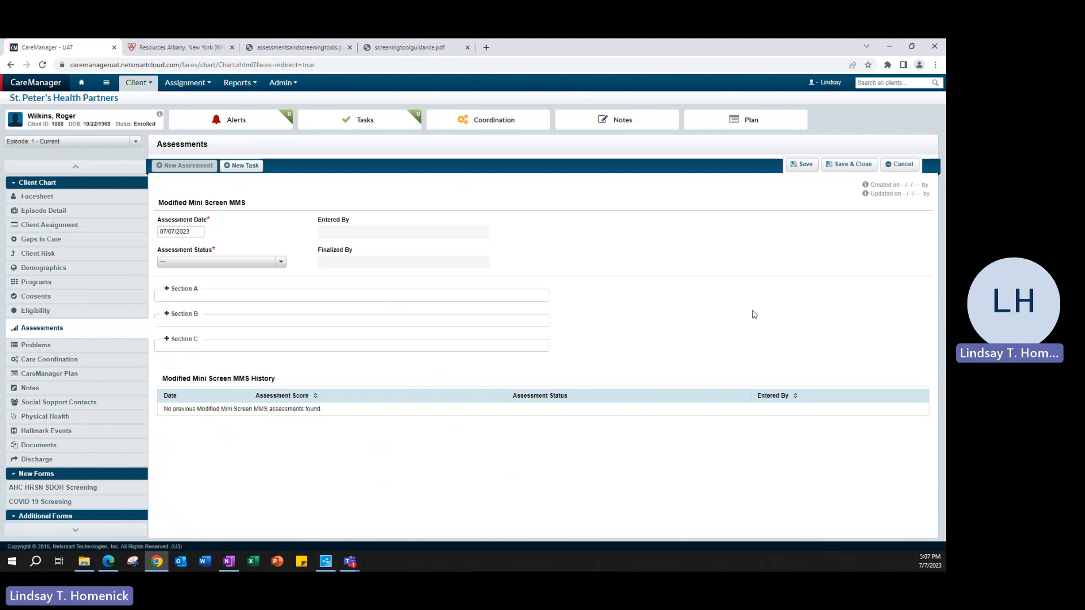
# - Discard the MMS form and start a C-SSRS Assessment, answering Yes to question 2
pyautogui.click(900, 164)
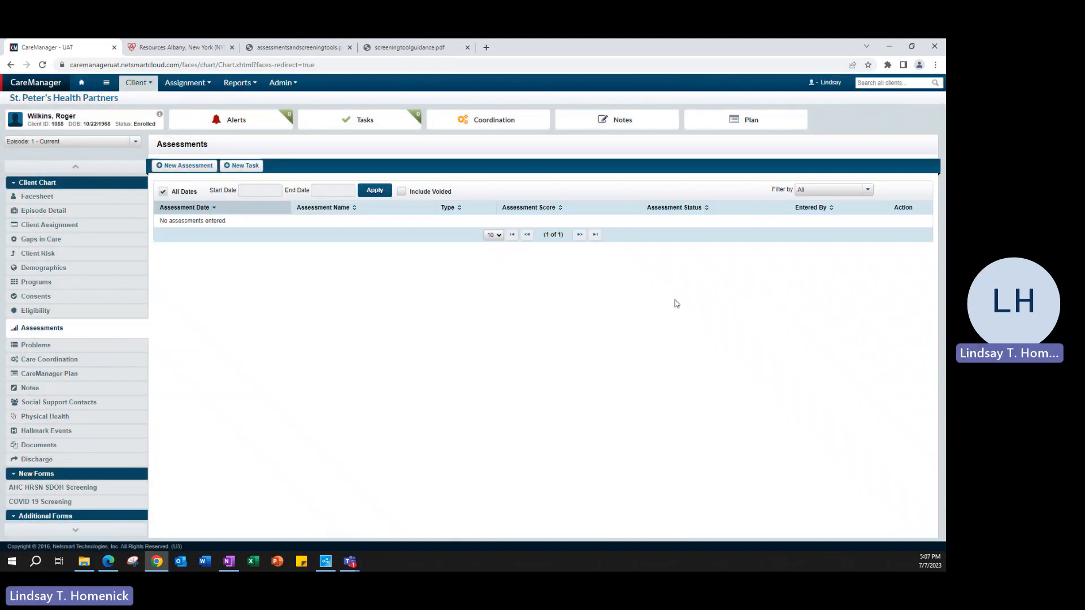
pyautogui.click(202, 168)
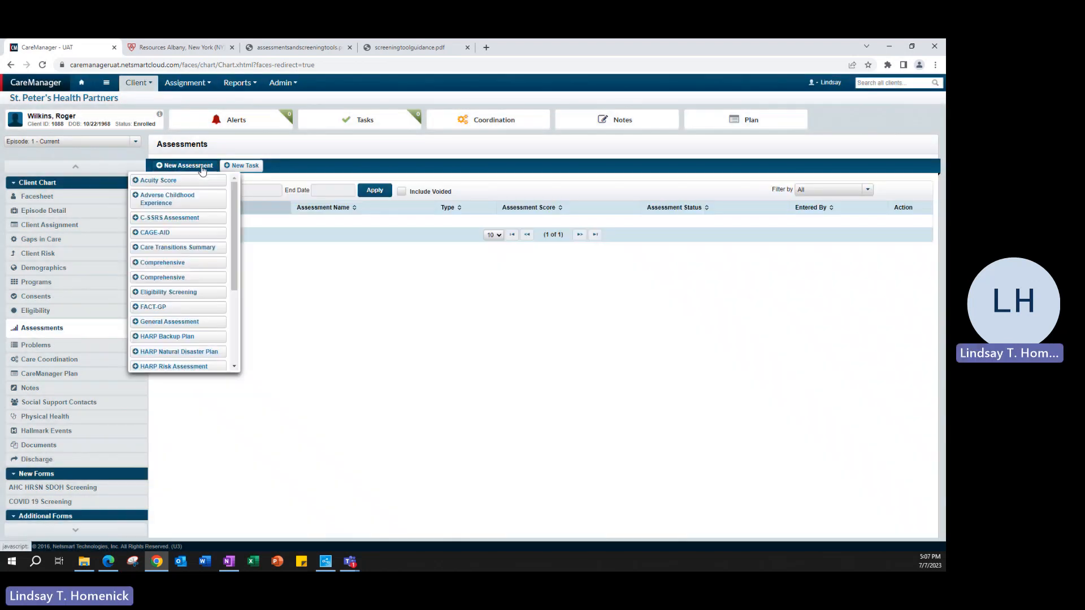
pyautogui.click(172, 221)
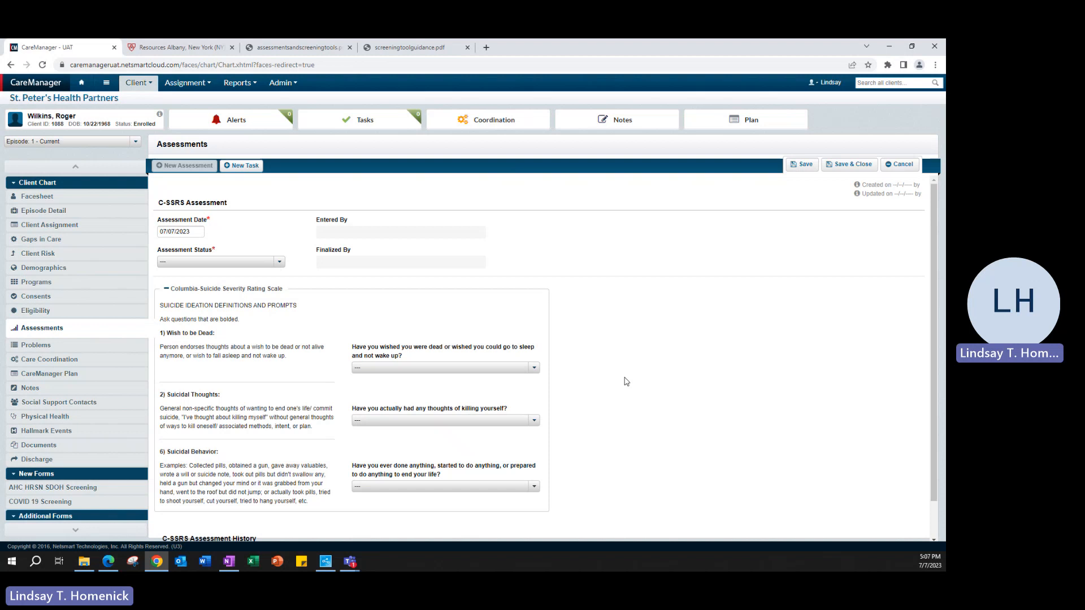
pyautogui.scroll(-1, 626, 381)
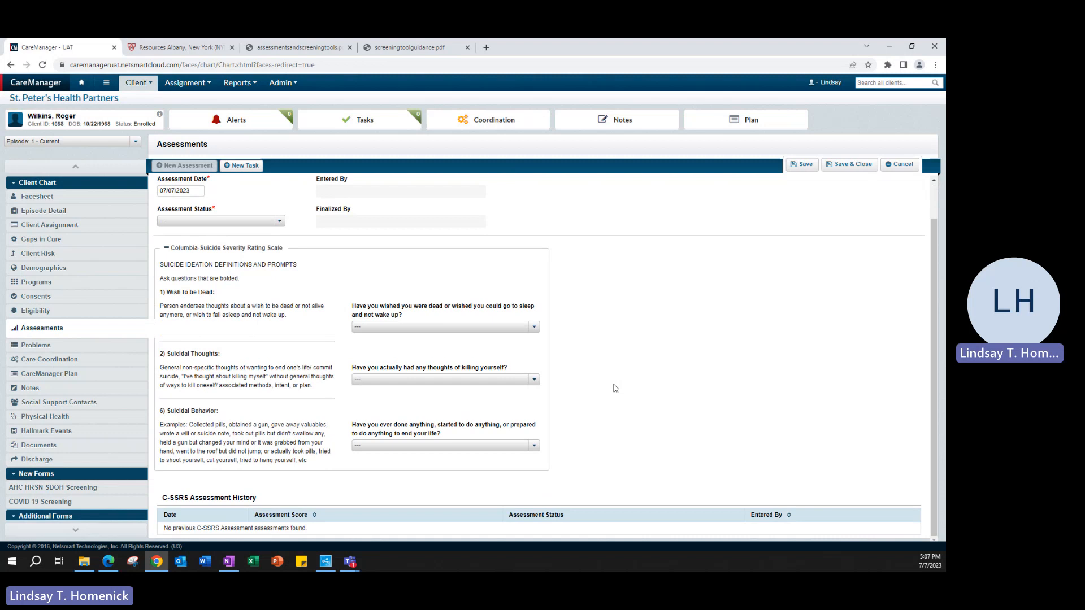
pyautogui.click(533, 379)
pyautogui.click(361, 405)
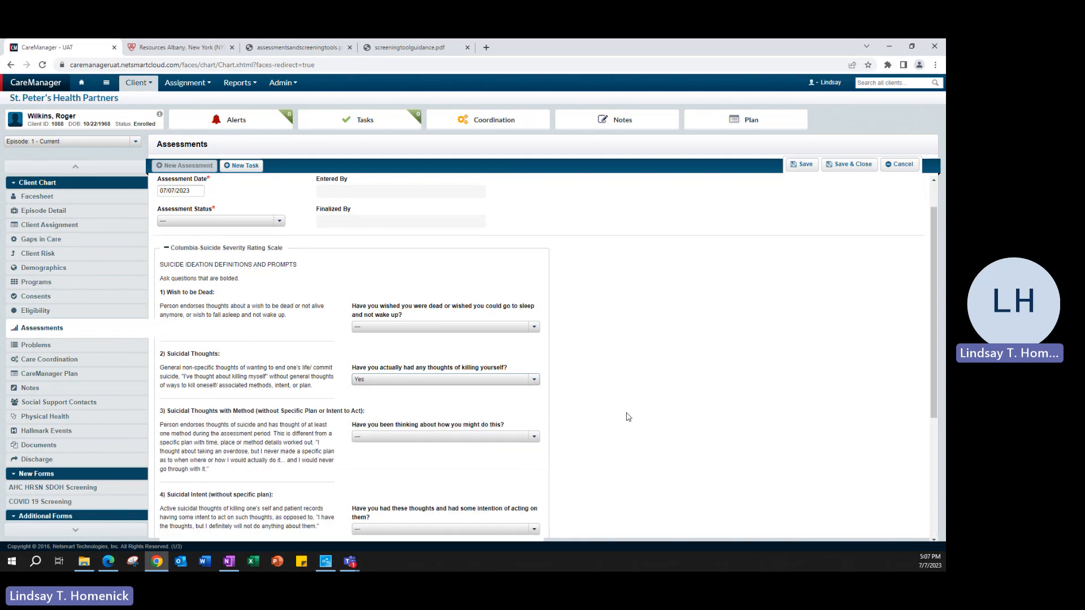
# - Review the C-SSRS follow-up questions against the guidance PDF, then discard the assessment
pyautogui.scroll(-3, 626, 417)
pyautogui.scroll(-1, 626, 416)
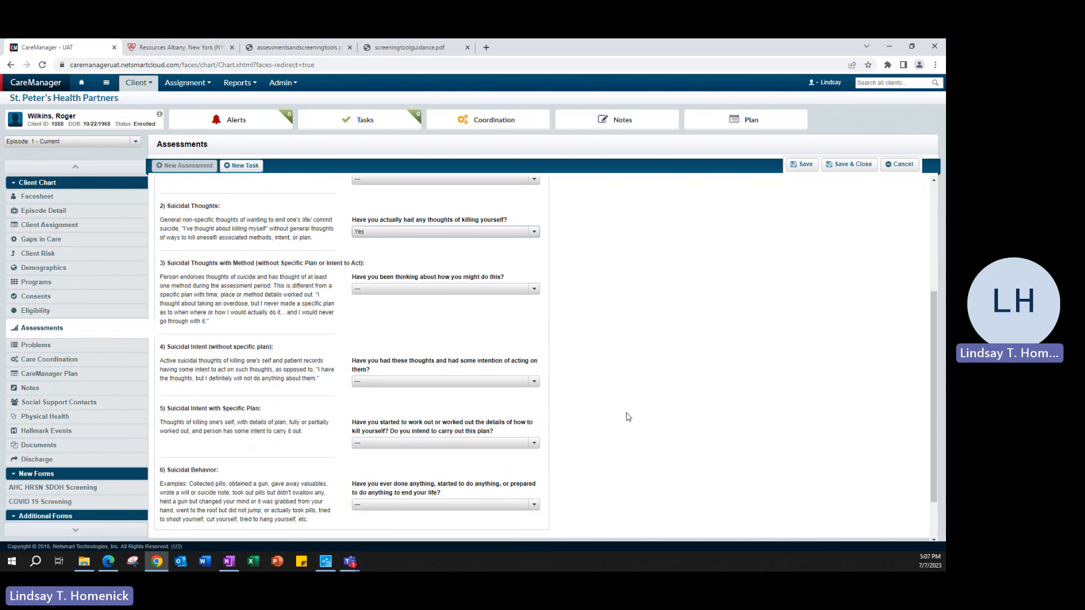
pyautogui.scroll(3, 626, 417)
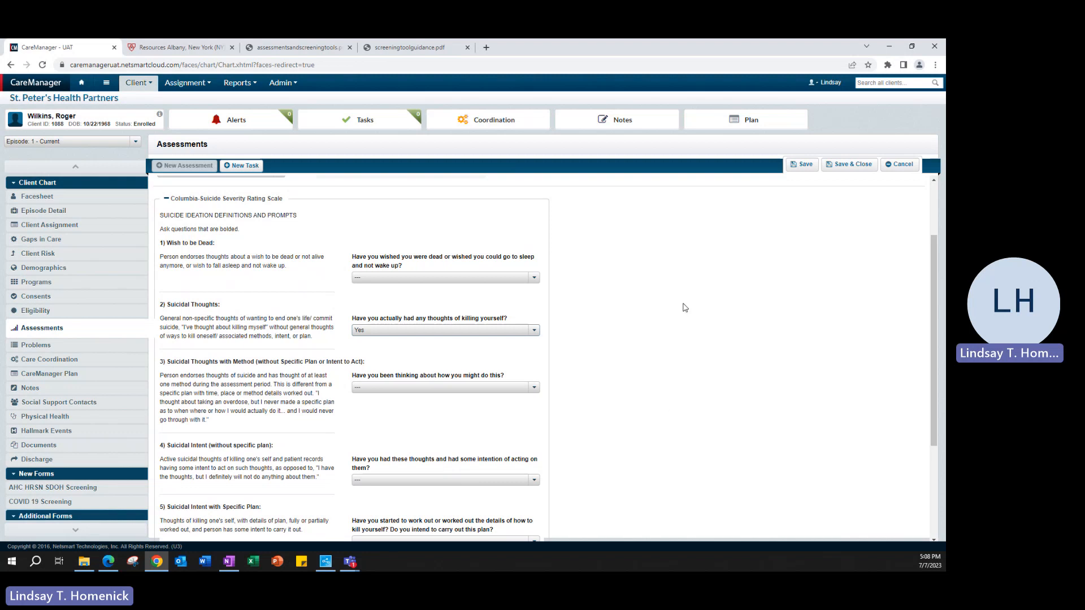
pyautogui.scroll(-1, 685, 309)
pyautogui.scroll(1, 613, 399)
pyautogui.click(388, 53)
pyautogui.scroll(-2, 532, 337)
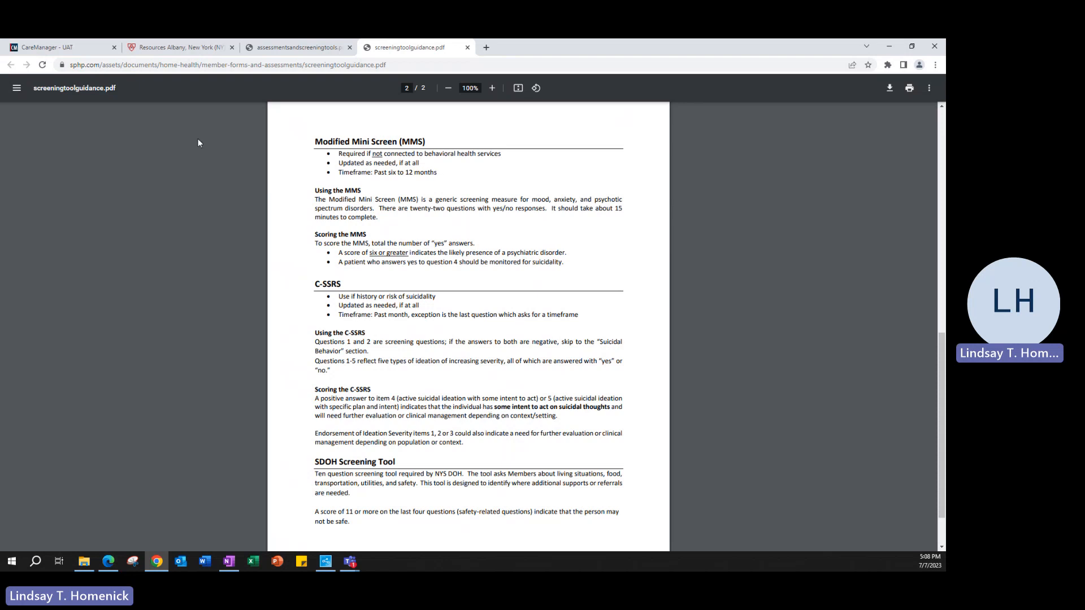
pyautogui.click(48, 47)
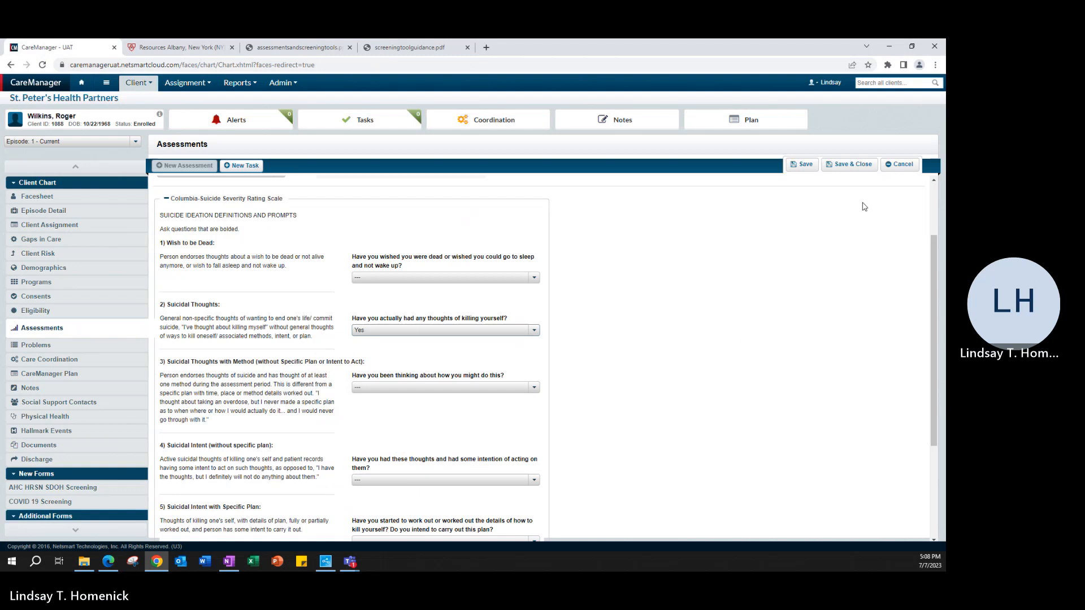
pyautogui.click(898, 164)
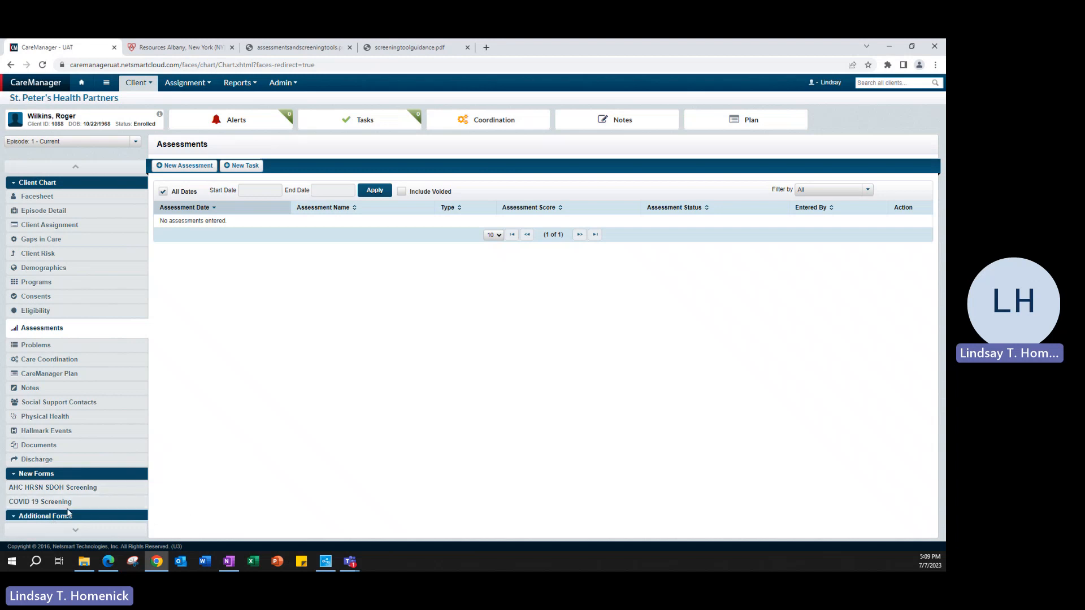
# - Start a draft AHC HRSN SDOH Screening, review its questions, then return to the SPHP Health Home resources page
pyautogui.click(43, 492)
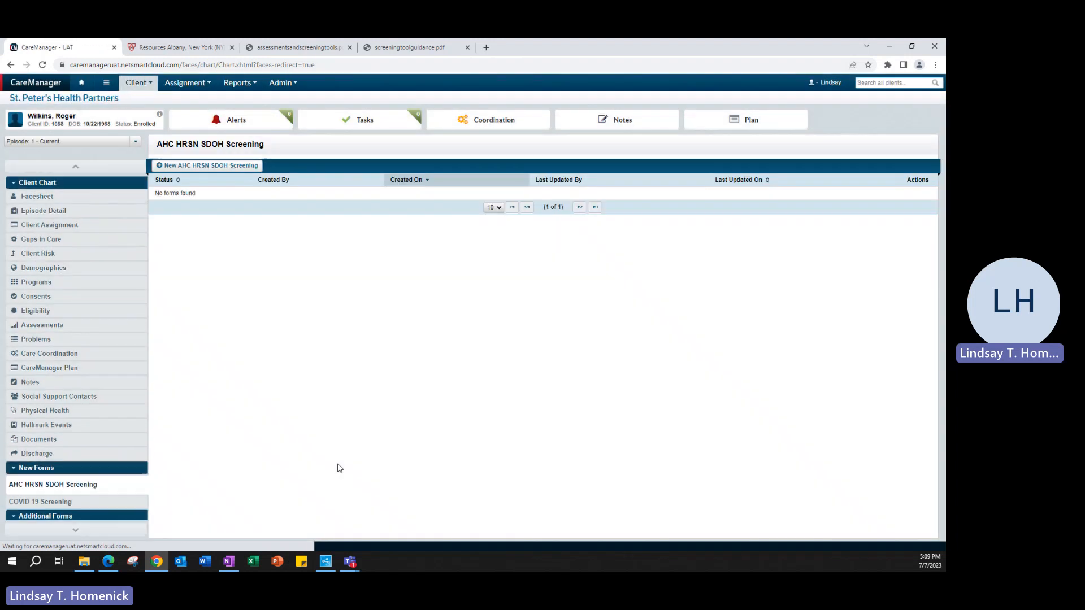
pyautogui.click(200, 168)
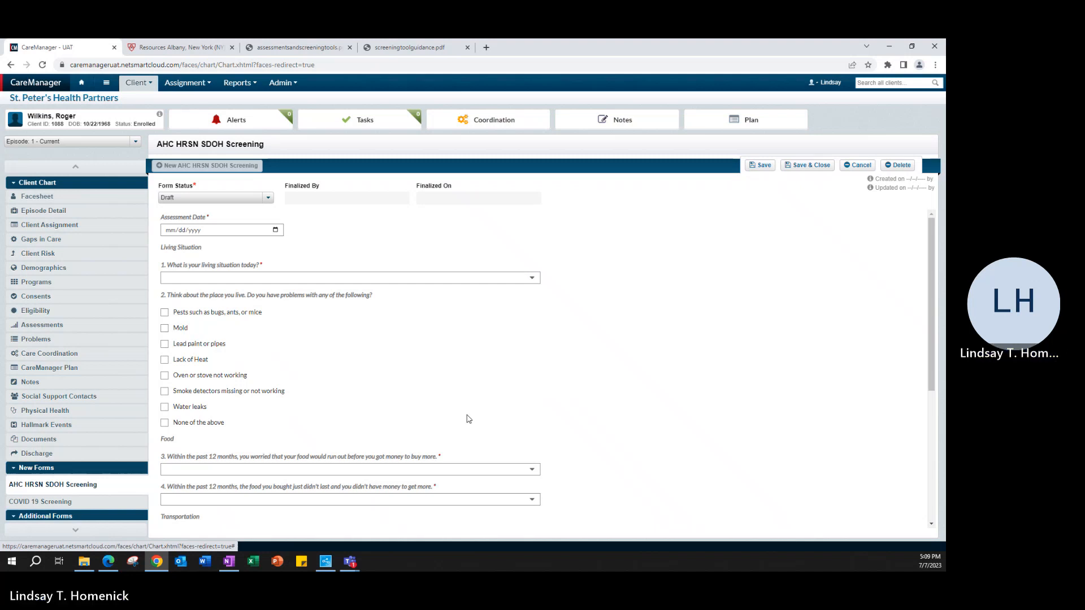
pyautogui.scroll(-2, 770, 340)
pyautogui.scroll(-7, 770, 341)
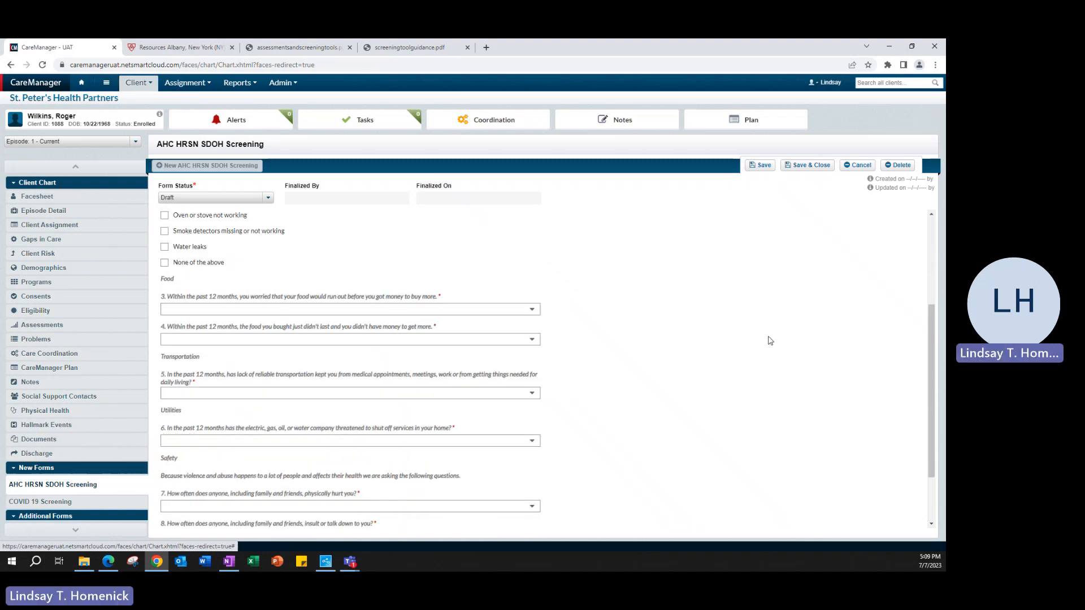
pyautogui.scroll(6, 770, 341)
pyautogui.scroll(3, 770, 341)
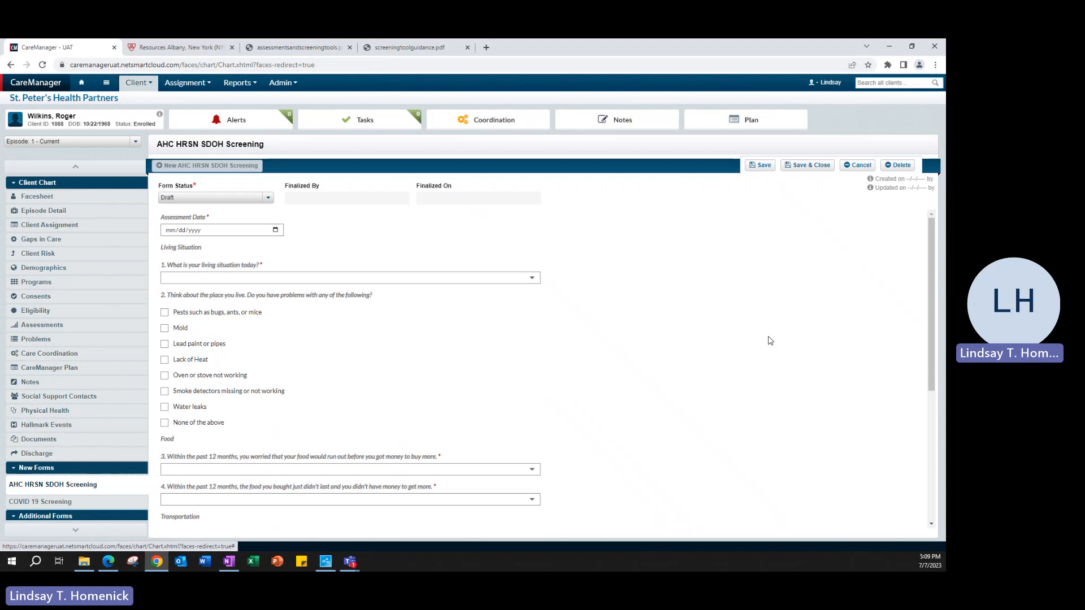
pyautogui.scroll(-3, 770, 341)
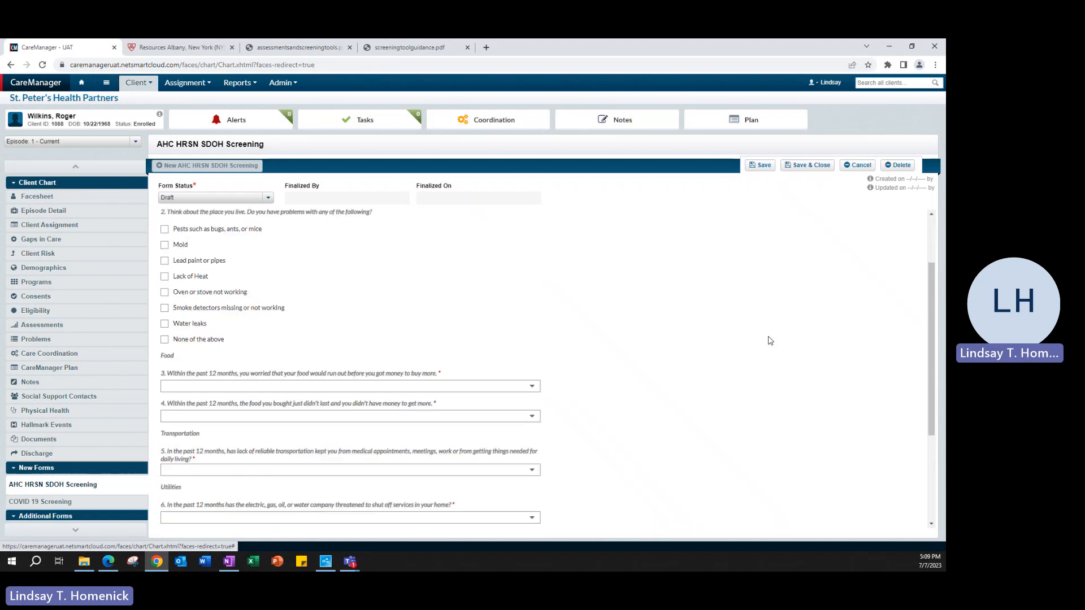
pyautogui.scroll(3, 770, 341)
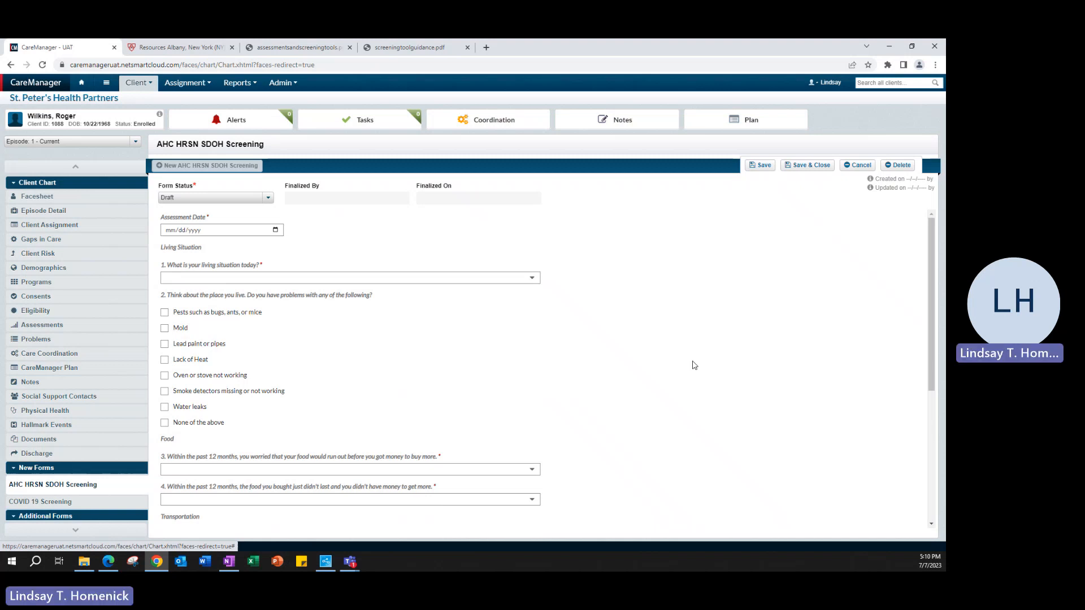
pyautogui.click(164, 47)
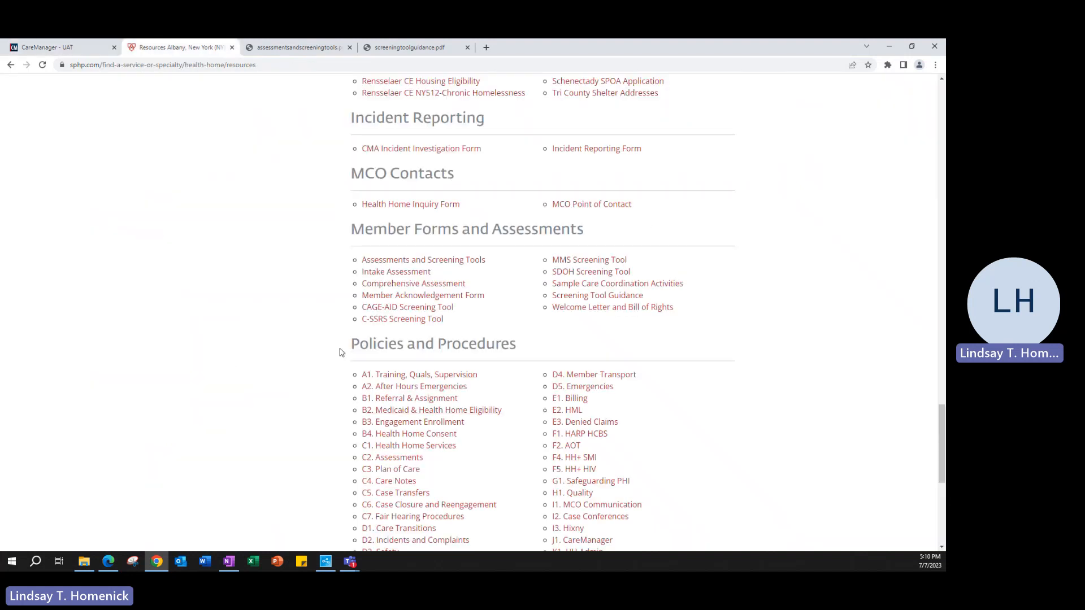